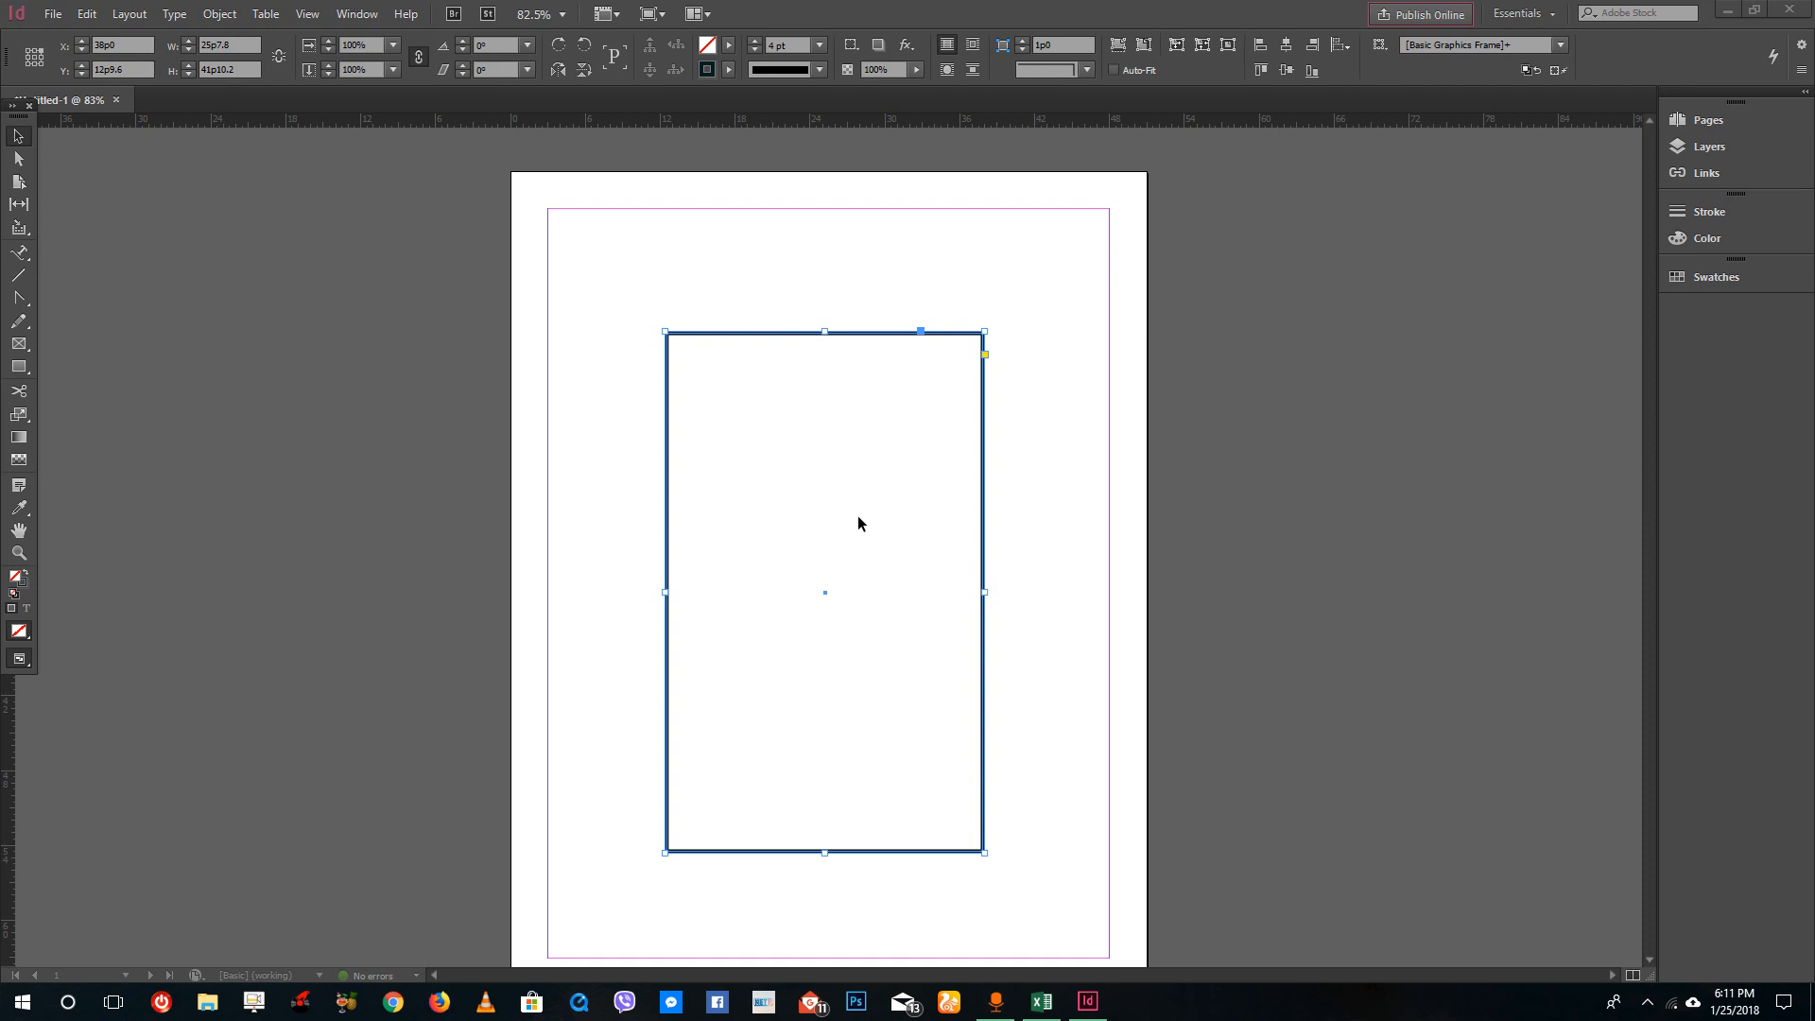
# - Bring up Corner Options for the rectangle frame and move the dialog off the frame
pyautogui.click(130, 14)
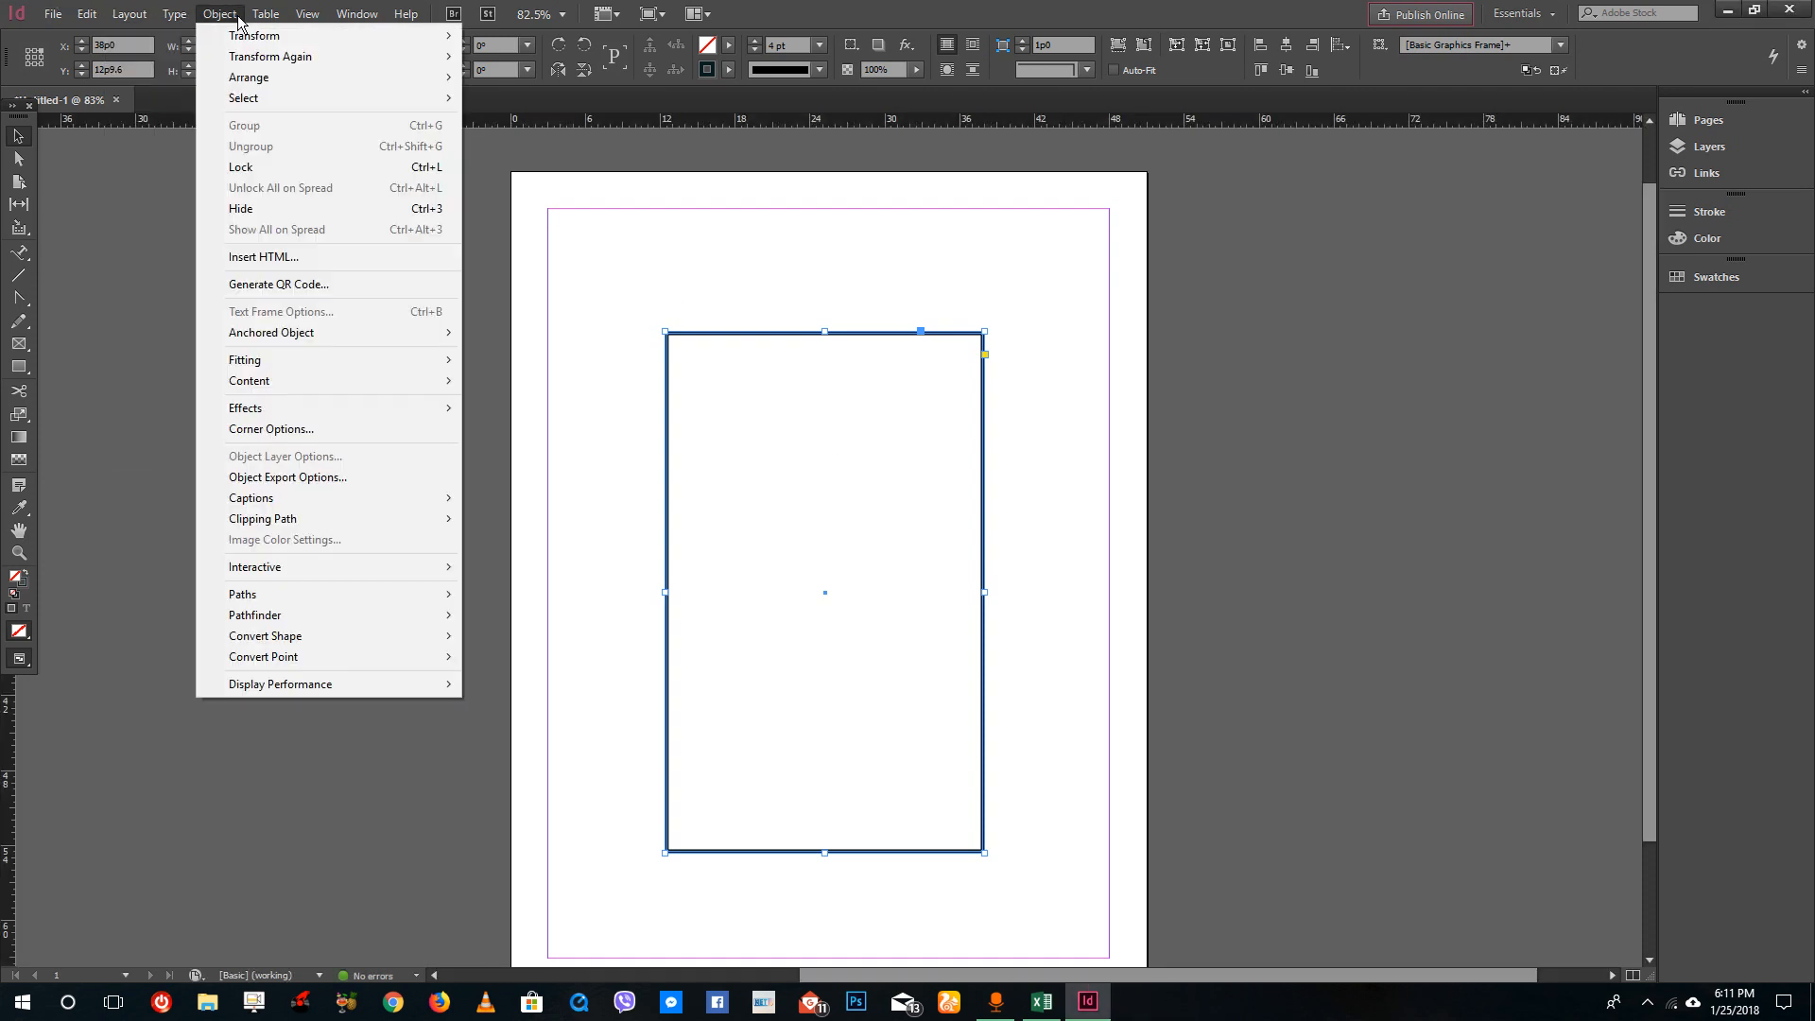
pyautogui.click(311, 437)
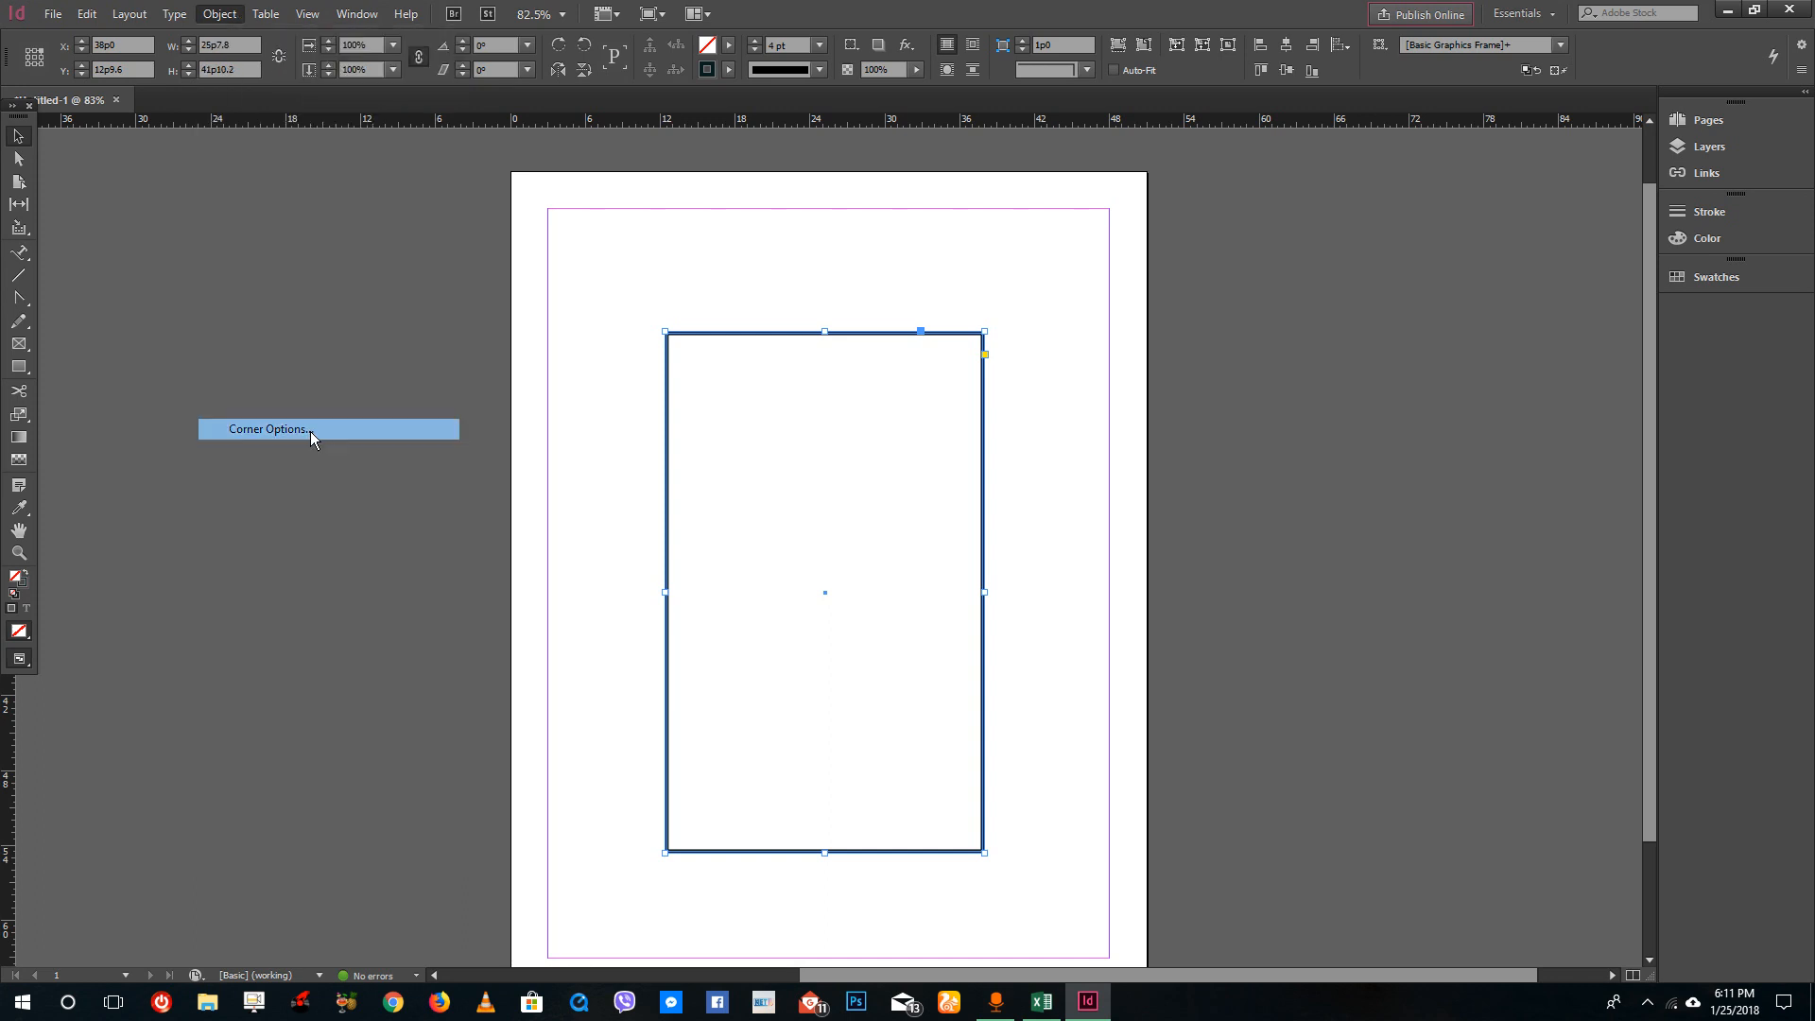
pyautogui.moveTo(831, 407); pyautogui.dragTo(1210, 416)
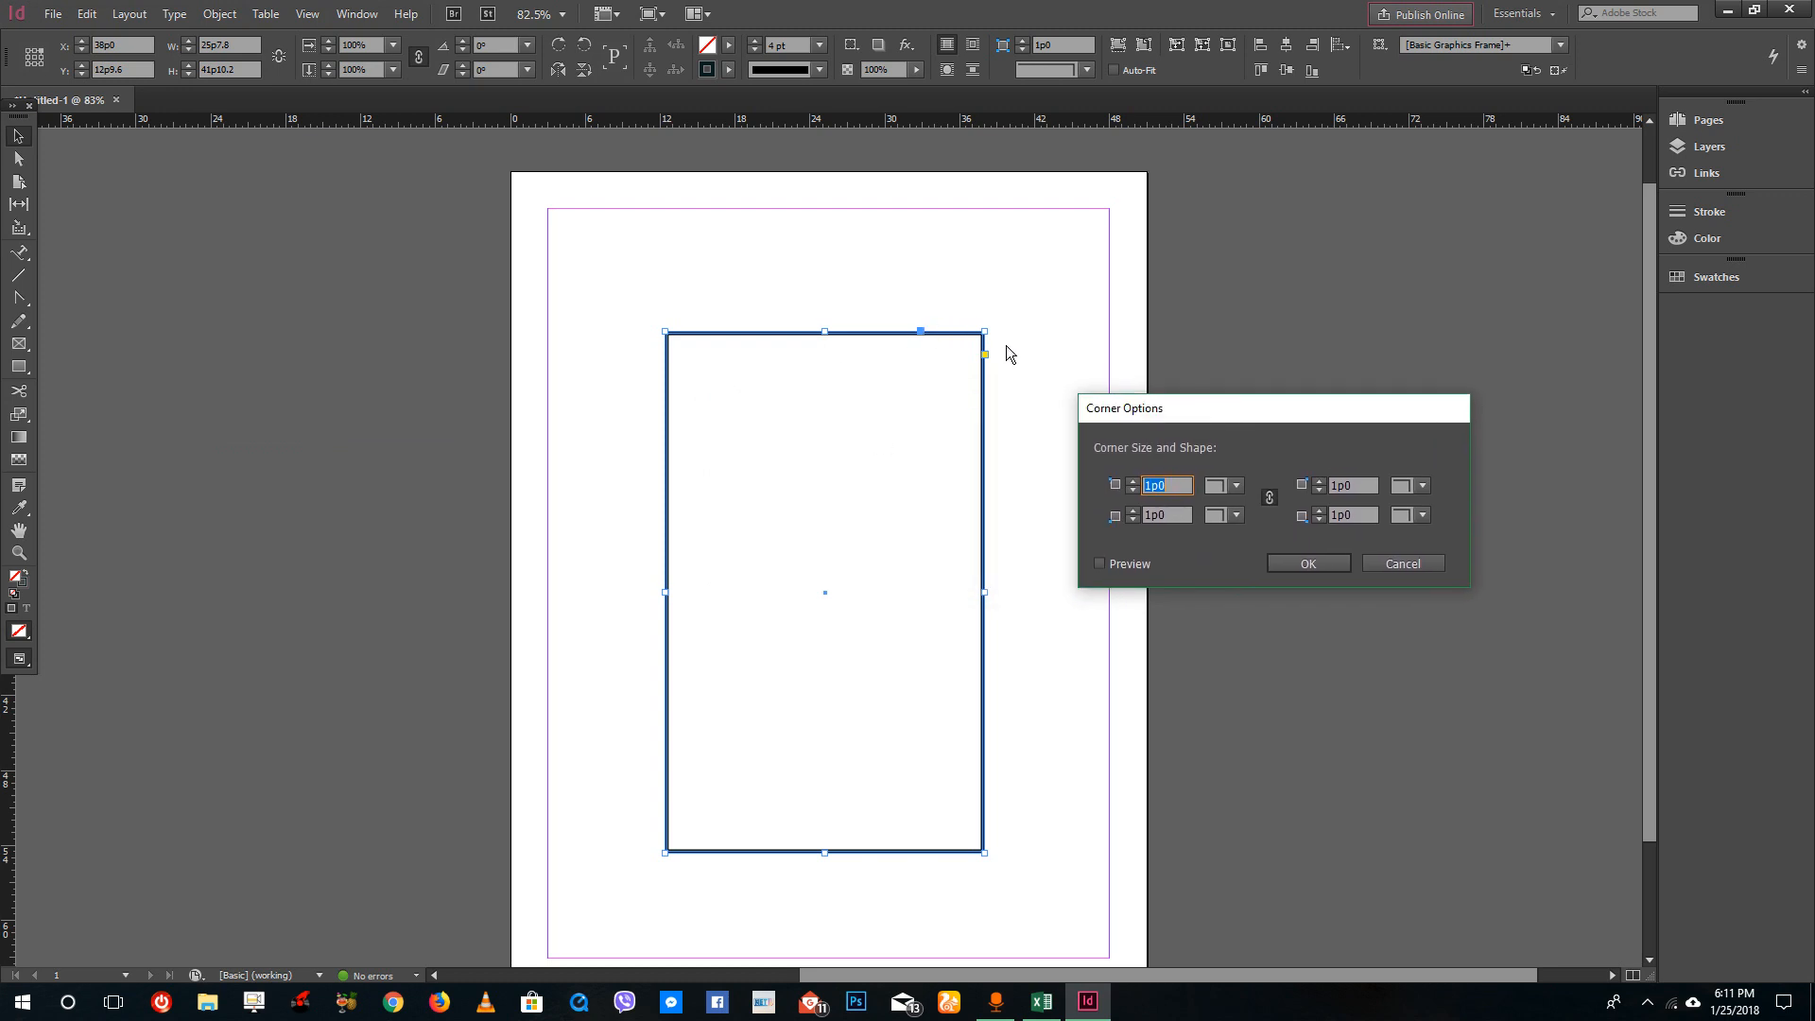
# - Set all four corners to the Fancy shape at 1p0 with Preview on
pyautogui.click(1236, 486)
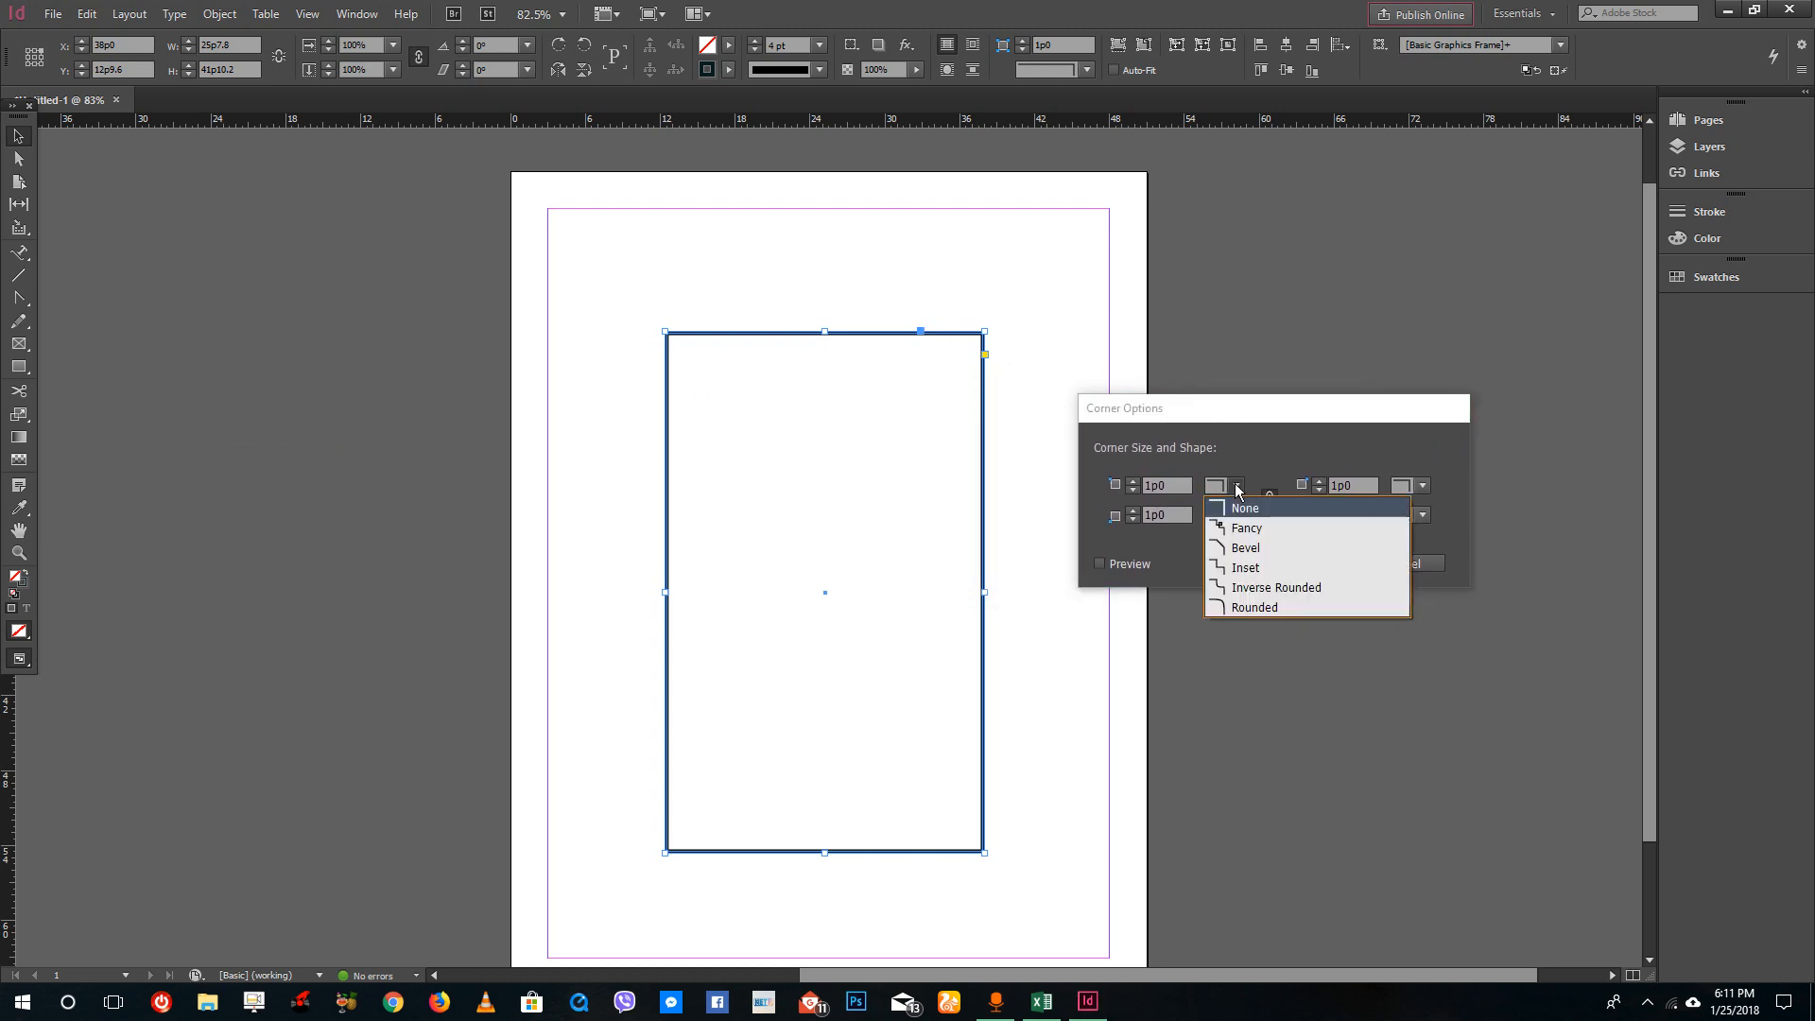
pyautogui.click(1246, 508)
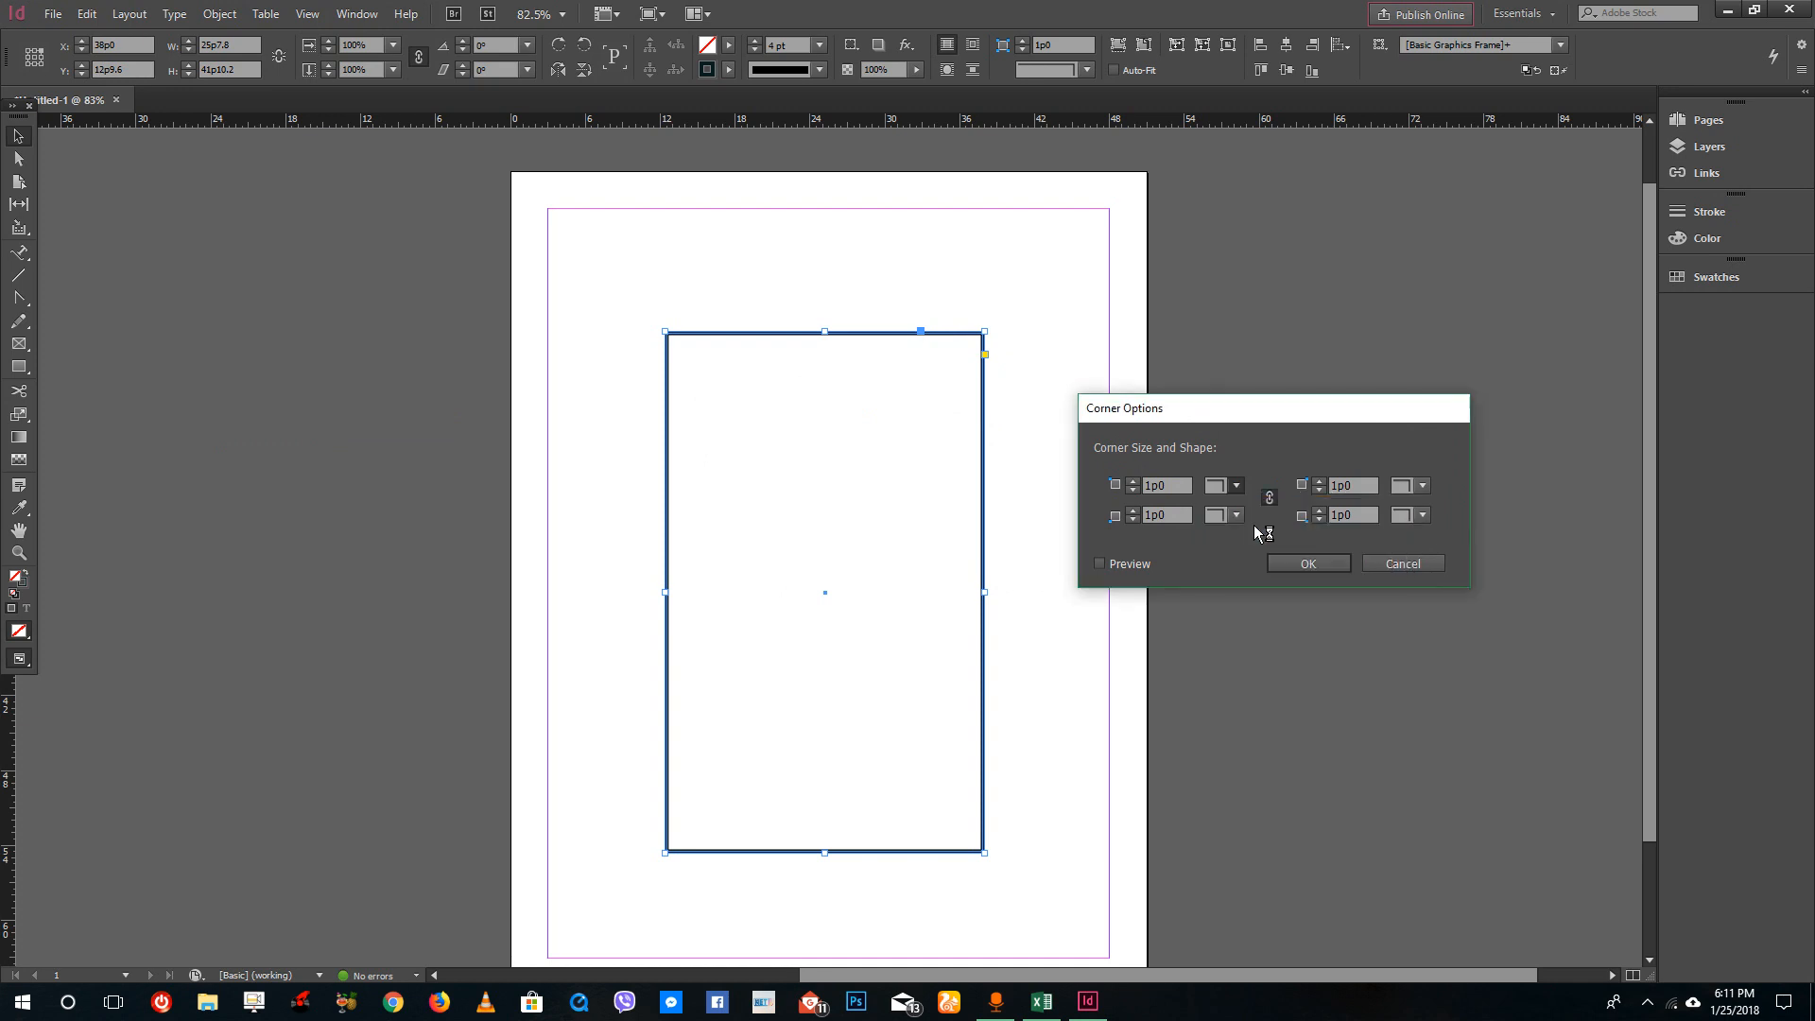
pyautogui.click(1100, 563)
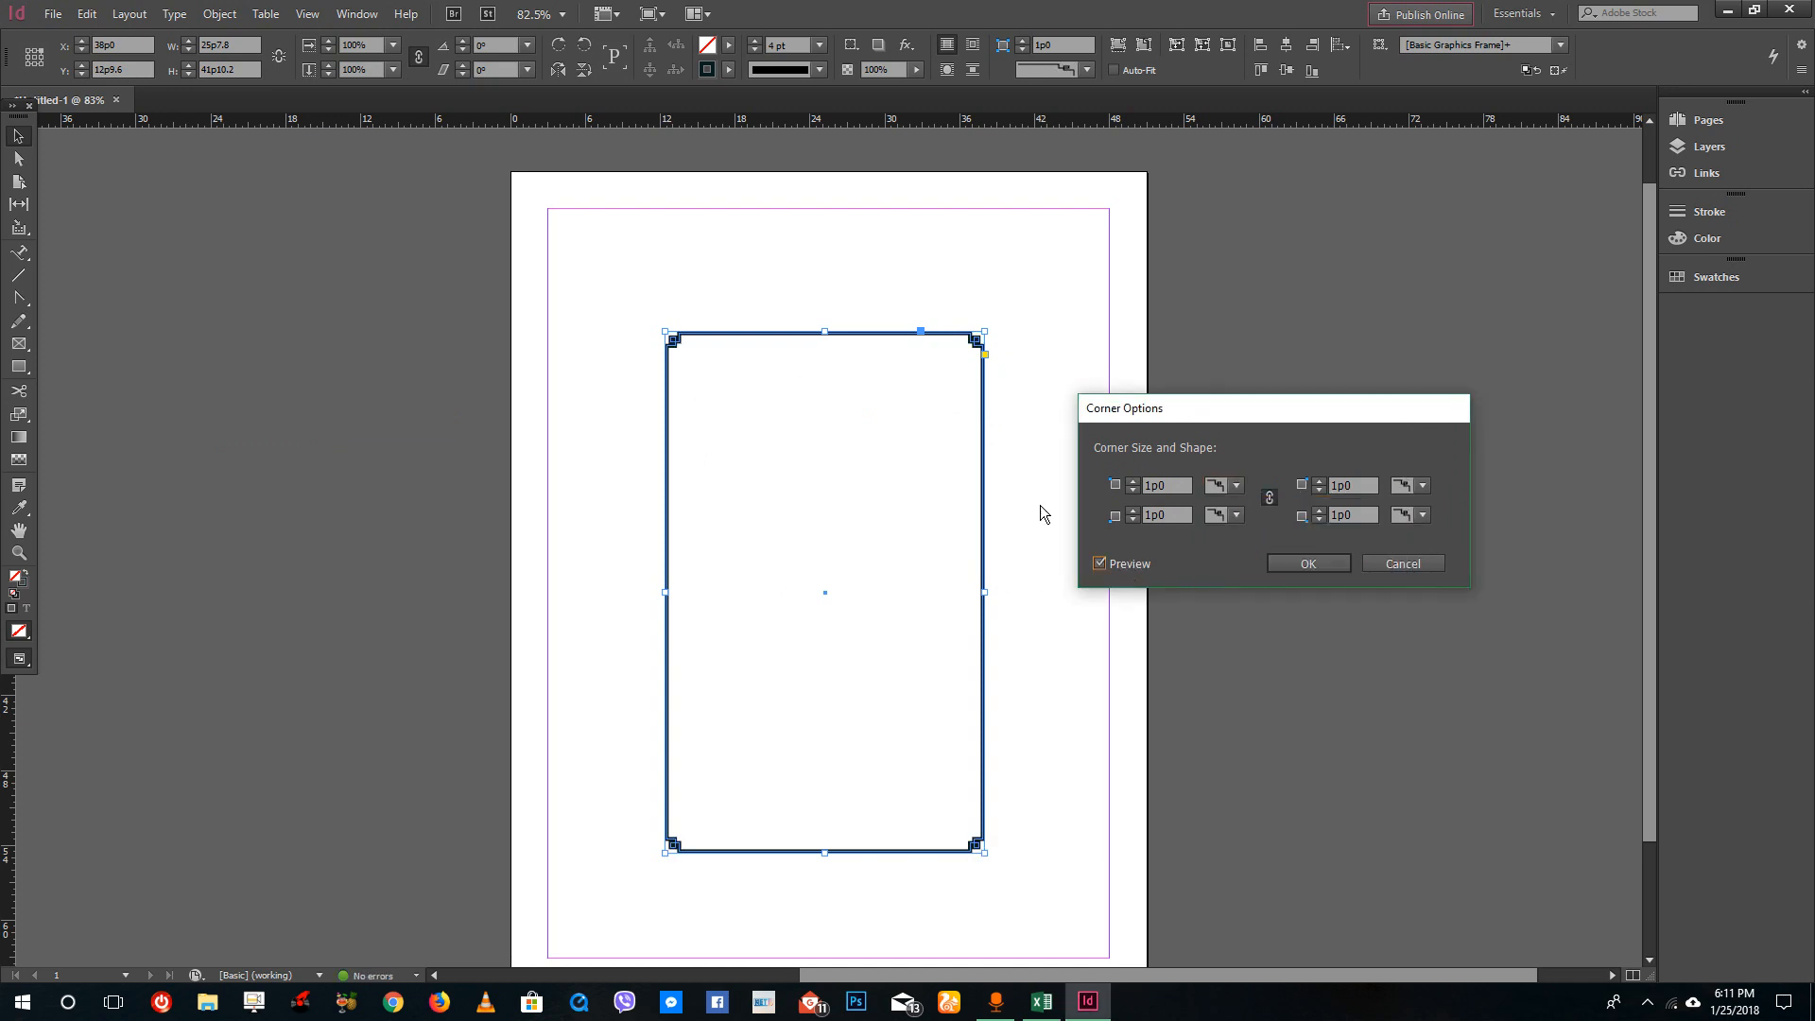
# - Raise the corner size to 2p9
pyautogui.click(1135, 481)
pyautogui.click(1135, 481)
pyautogui.click(1135, 481)
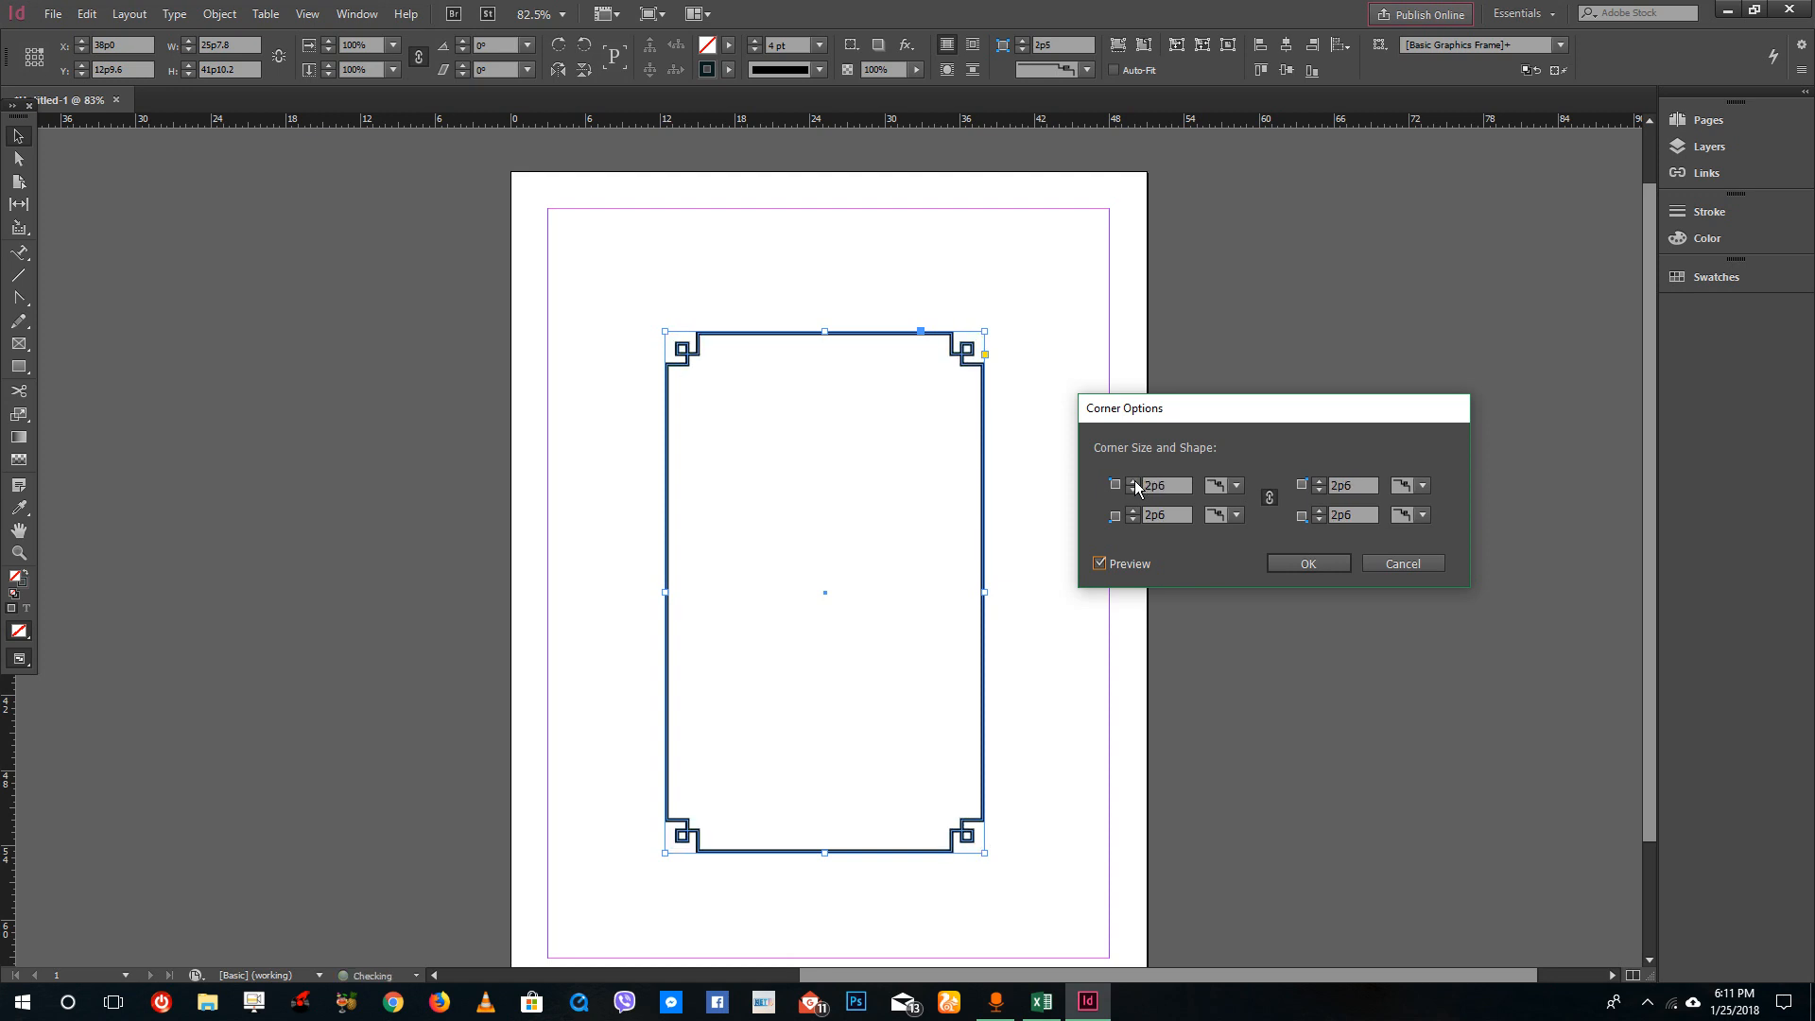
pyautogui.click(1136, 481)
# - Try Bevel, Inset and Inverse Rounded, settle on Rounded corners and raise the size to 3p6
pyautogui.click(1235, 486)
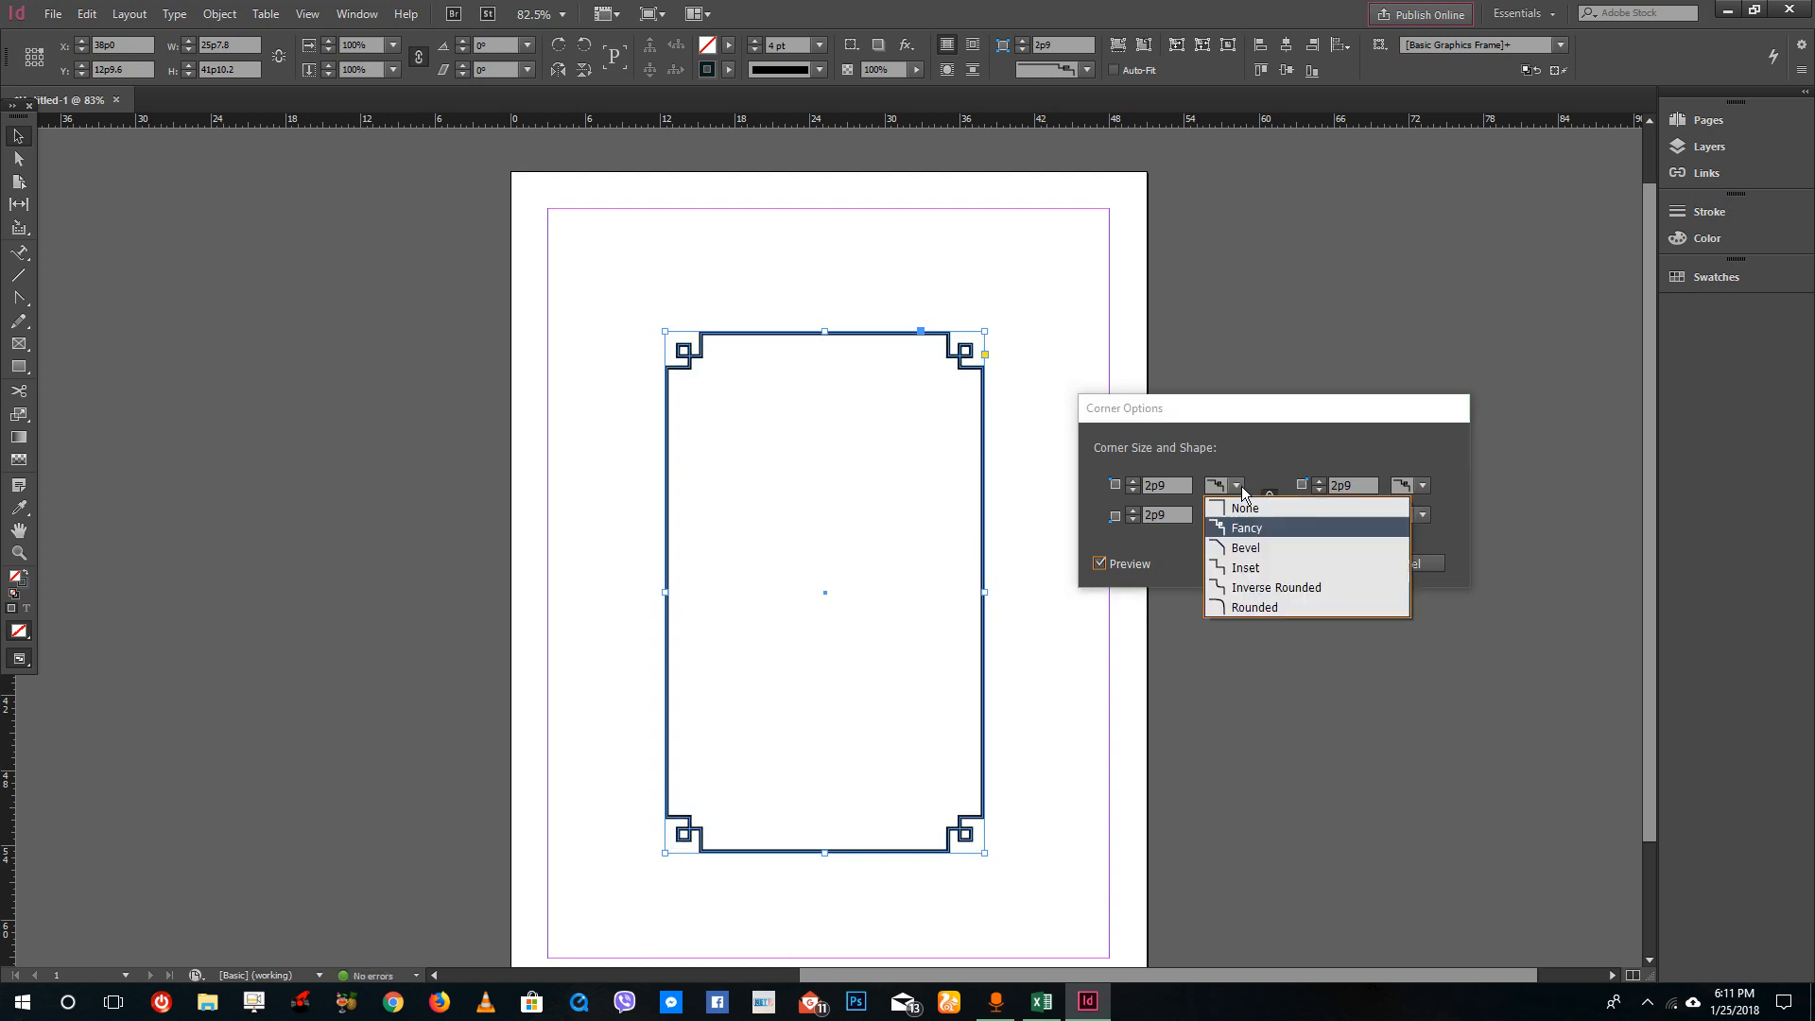
pyautogui.click(1244, 546)
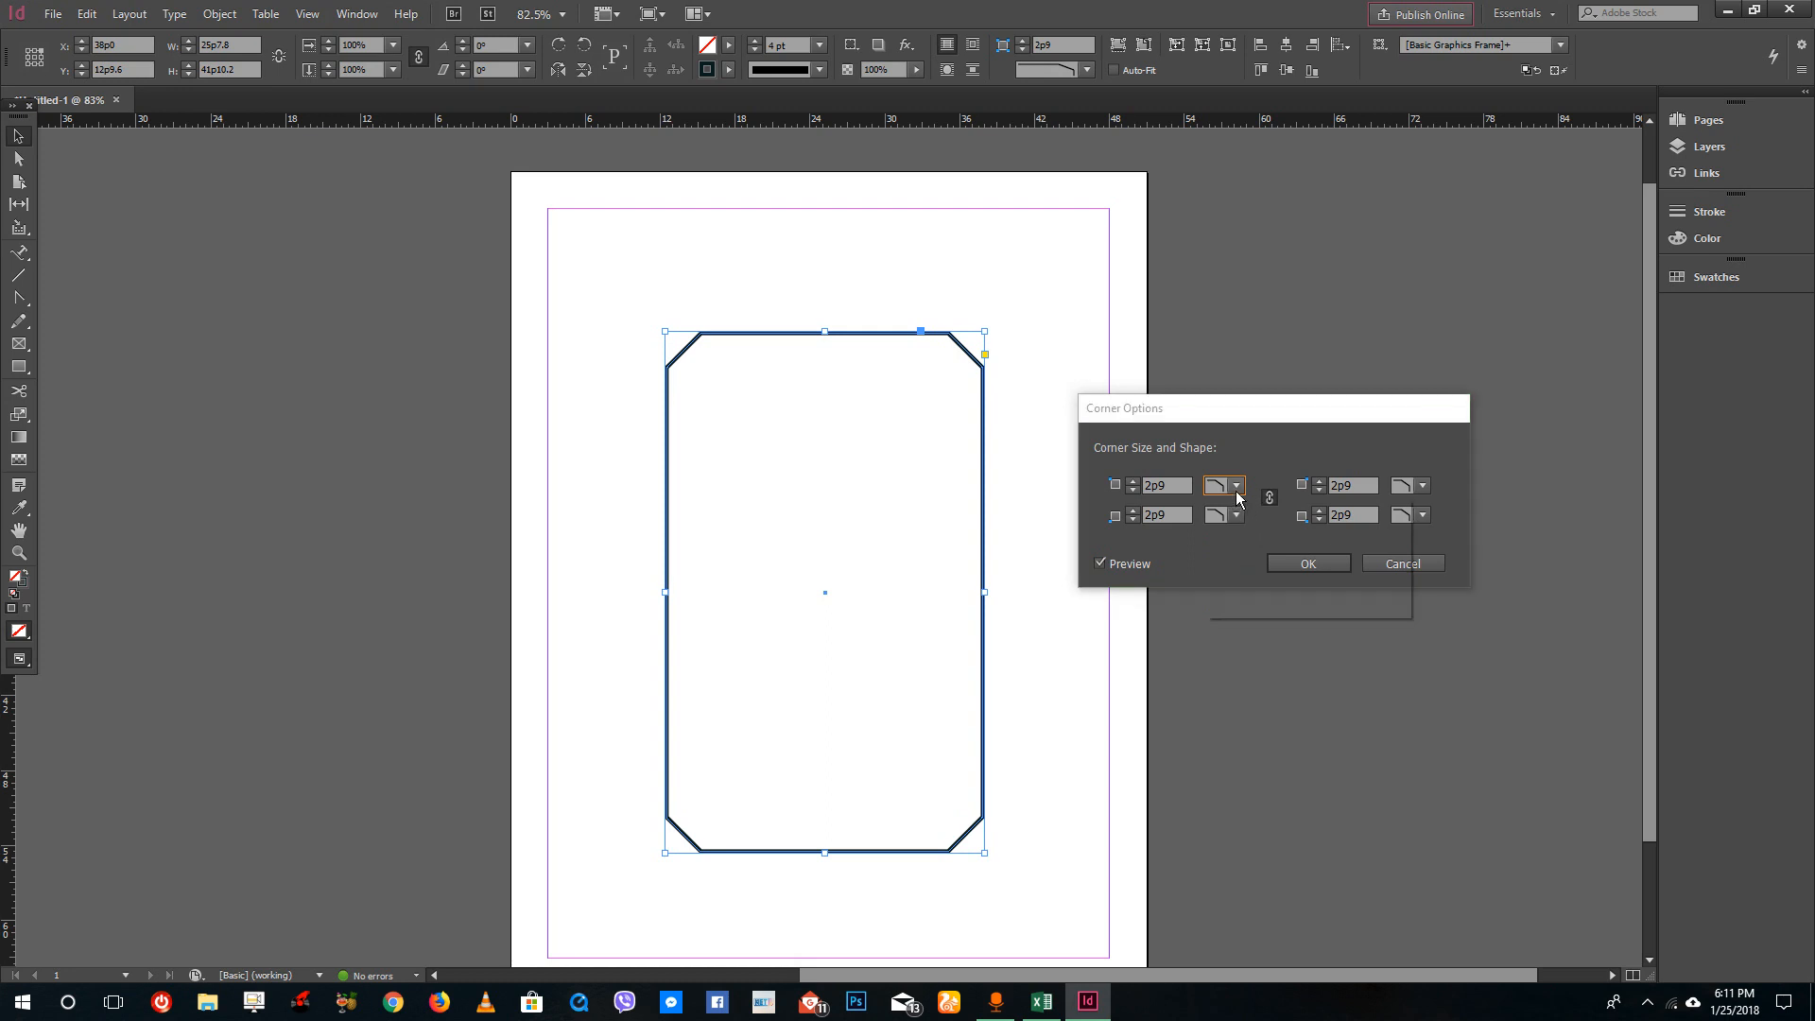
pyautogui.click(1236, 485)
pyautogui.click(1245, 565)
pyautogui.click(1235, 484)
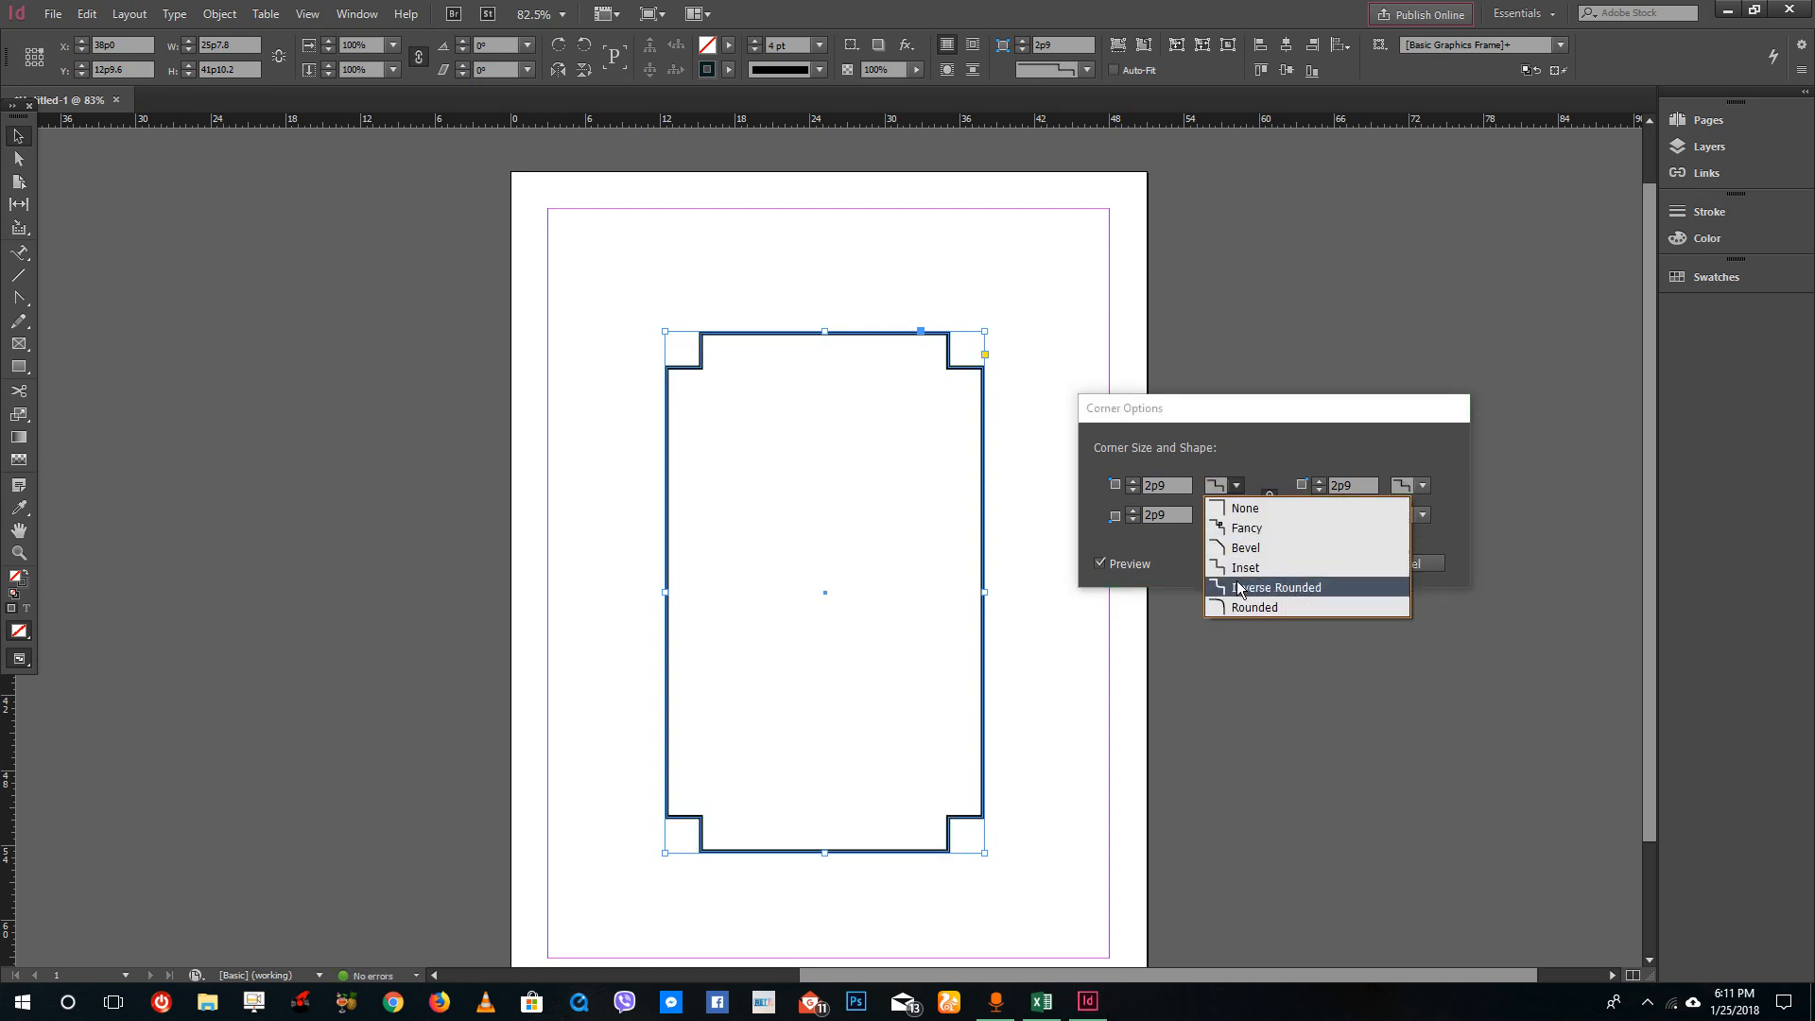
pyautogui.click(1276, 588)
pyautogui.click(1235, 486)
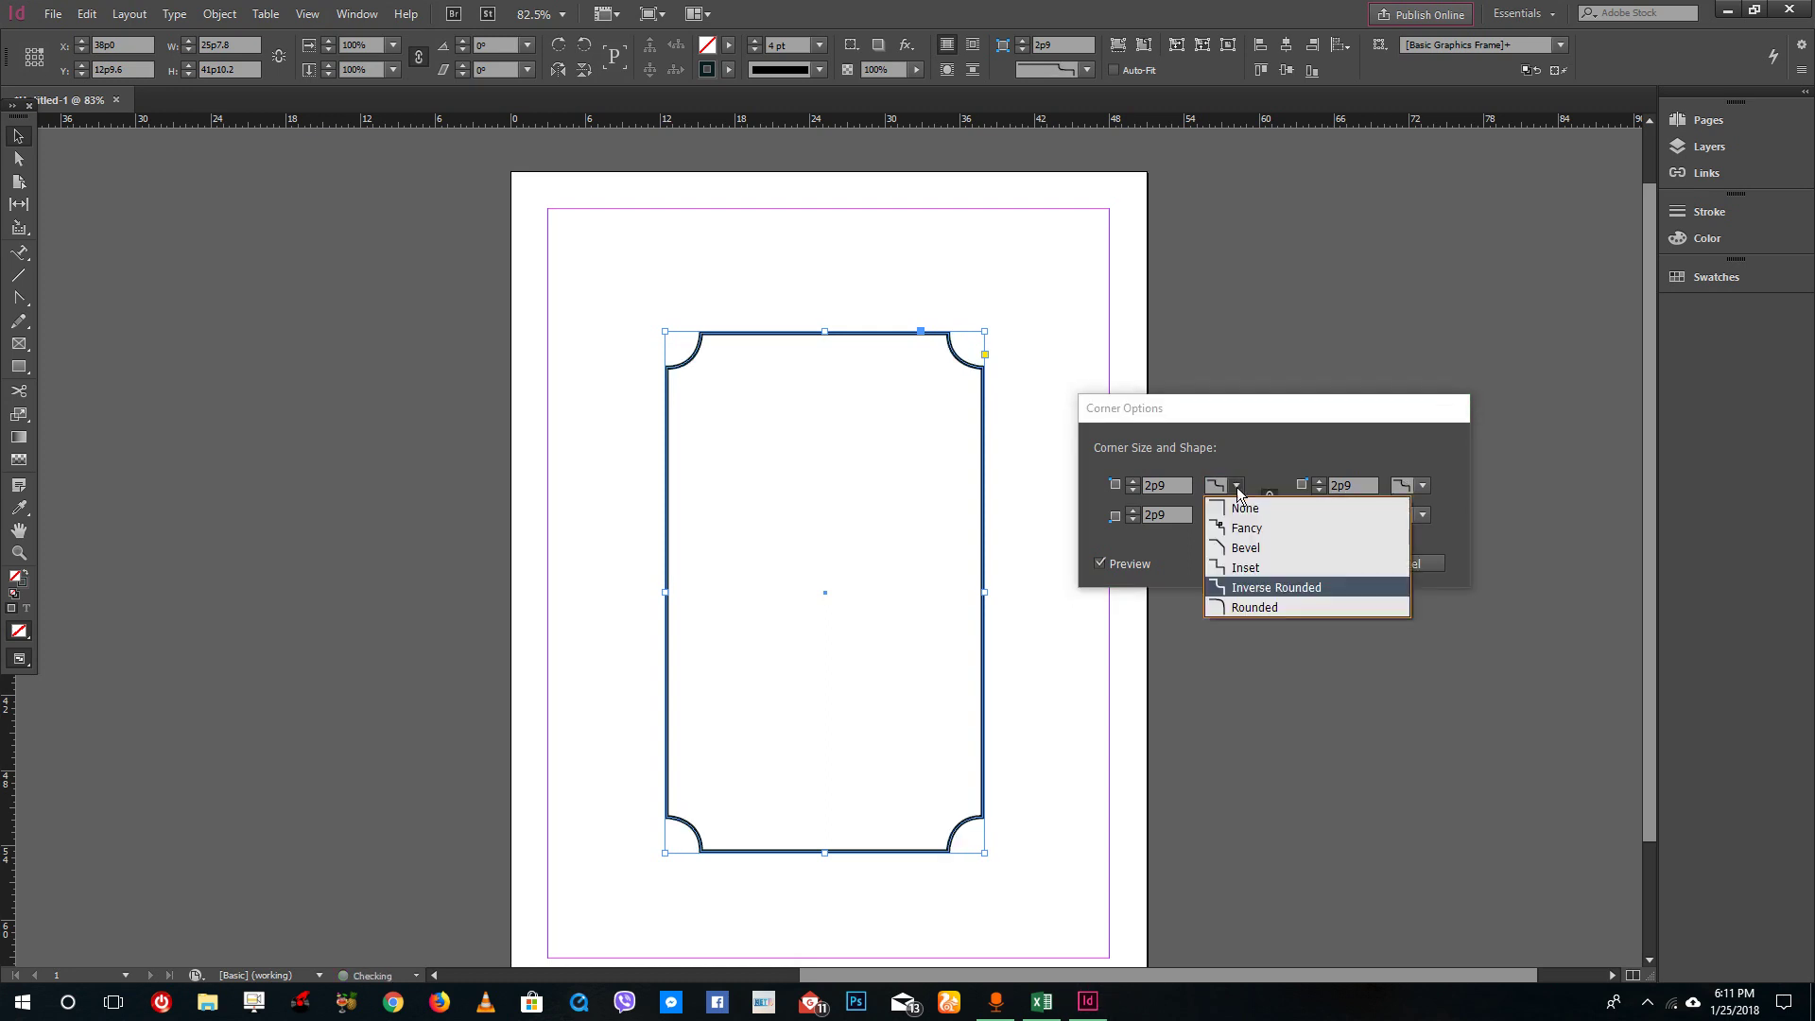
pyautogui.click(1253, 607)
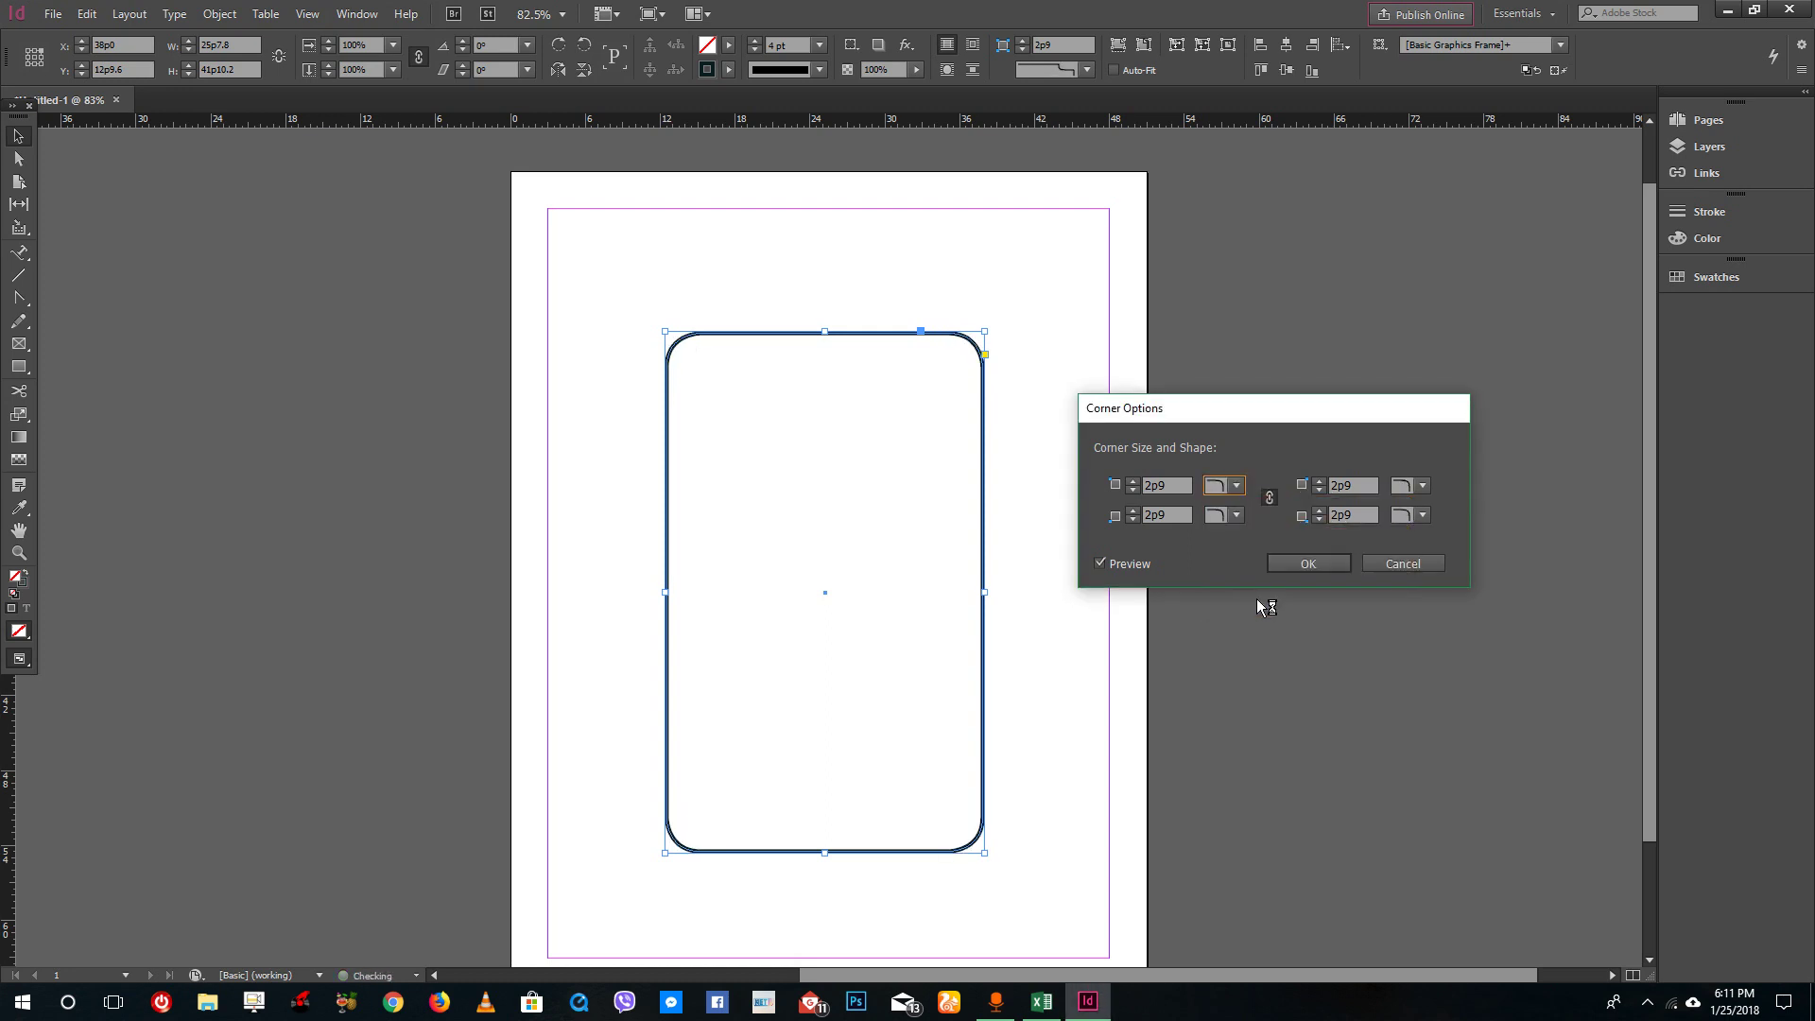
pyautogui.click(1132, 481)
pyautogui.click(1133, 481)
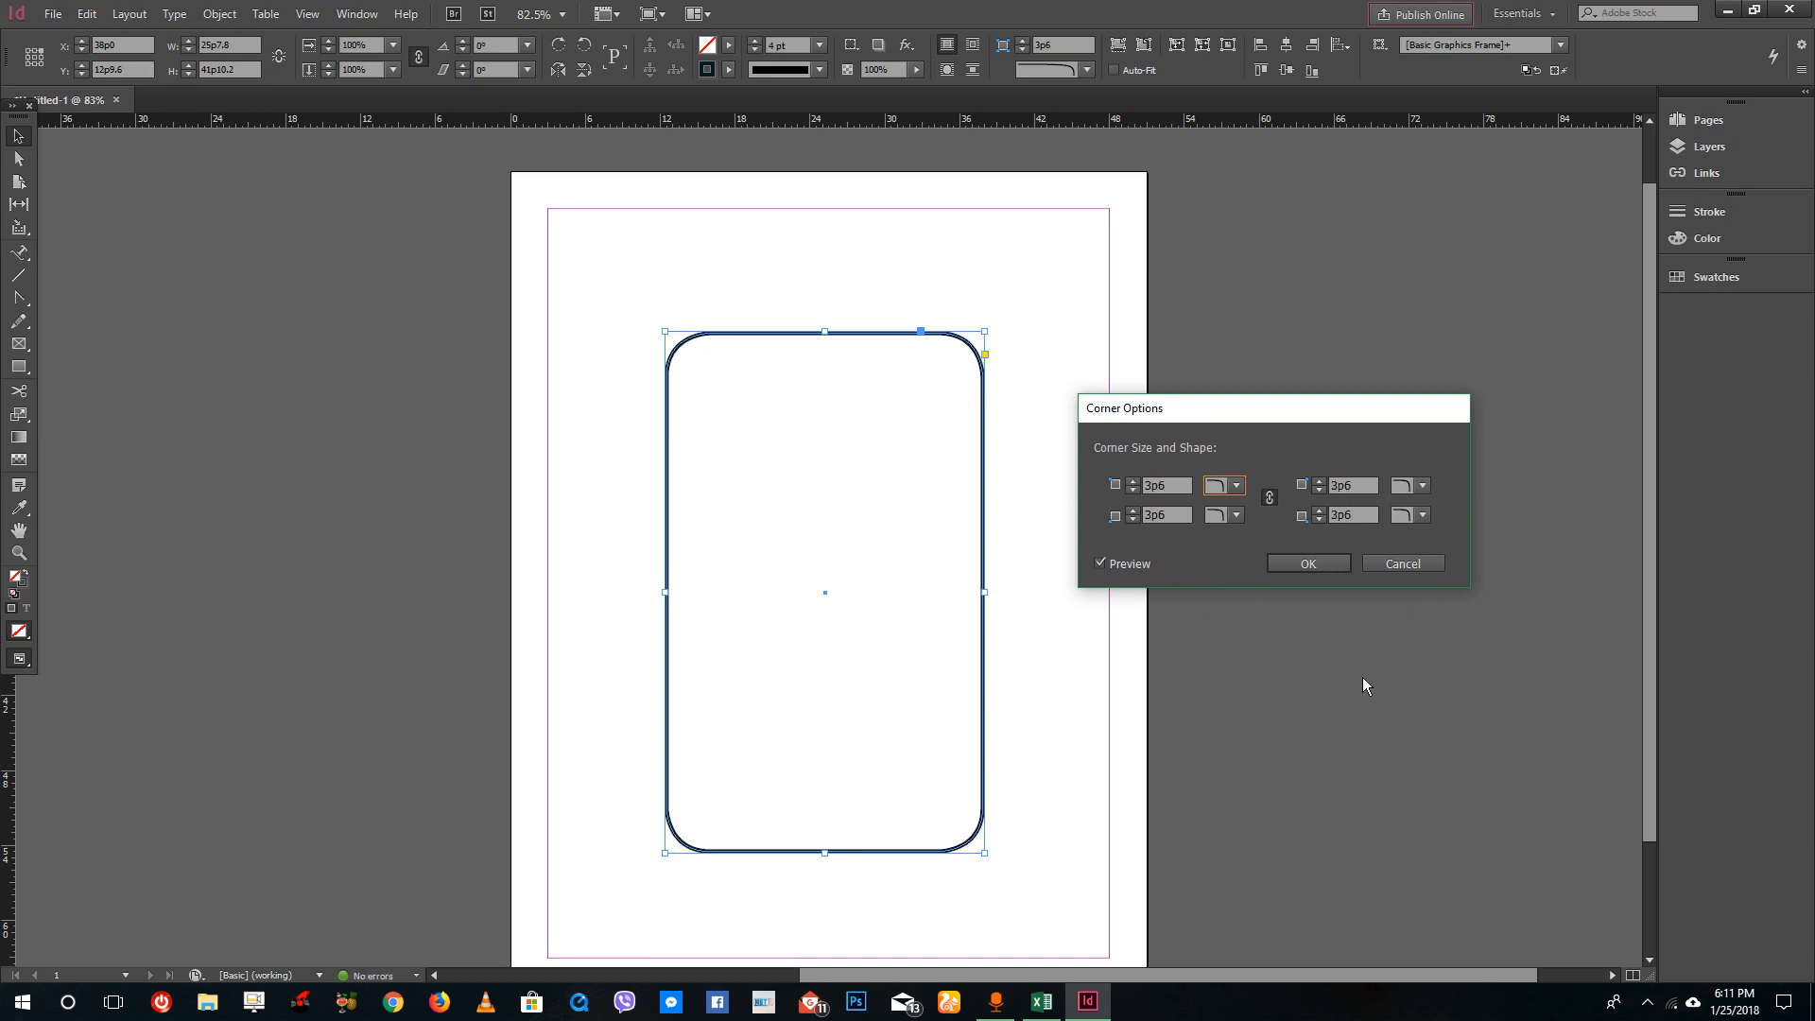
# - Unlink the corners, make the top-left Fancy and the bottom-left Bevel
pyautogui.click(1269, 498)
pyautogui.click(1235, 485)
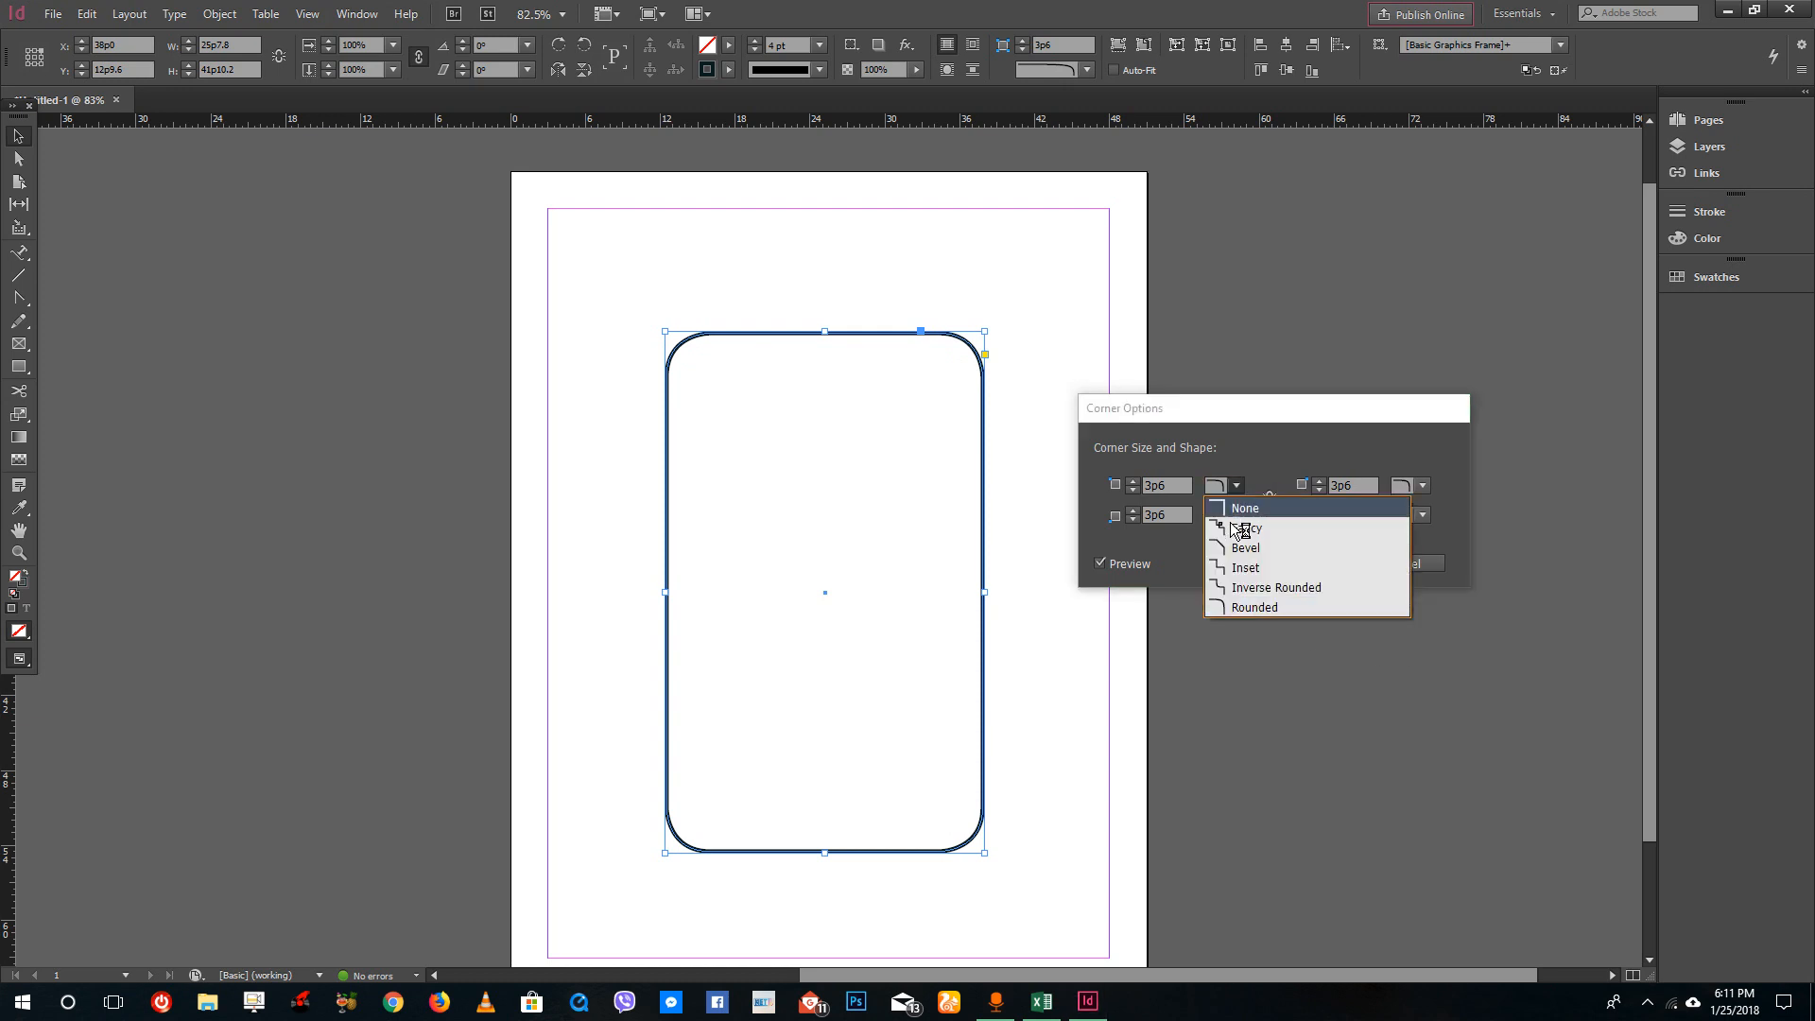
pyautogui.click(1233, 539)
pyautogui.click(1235, 515)
pyautogui.click(1247, 596)
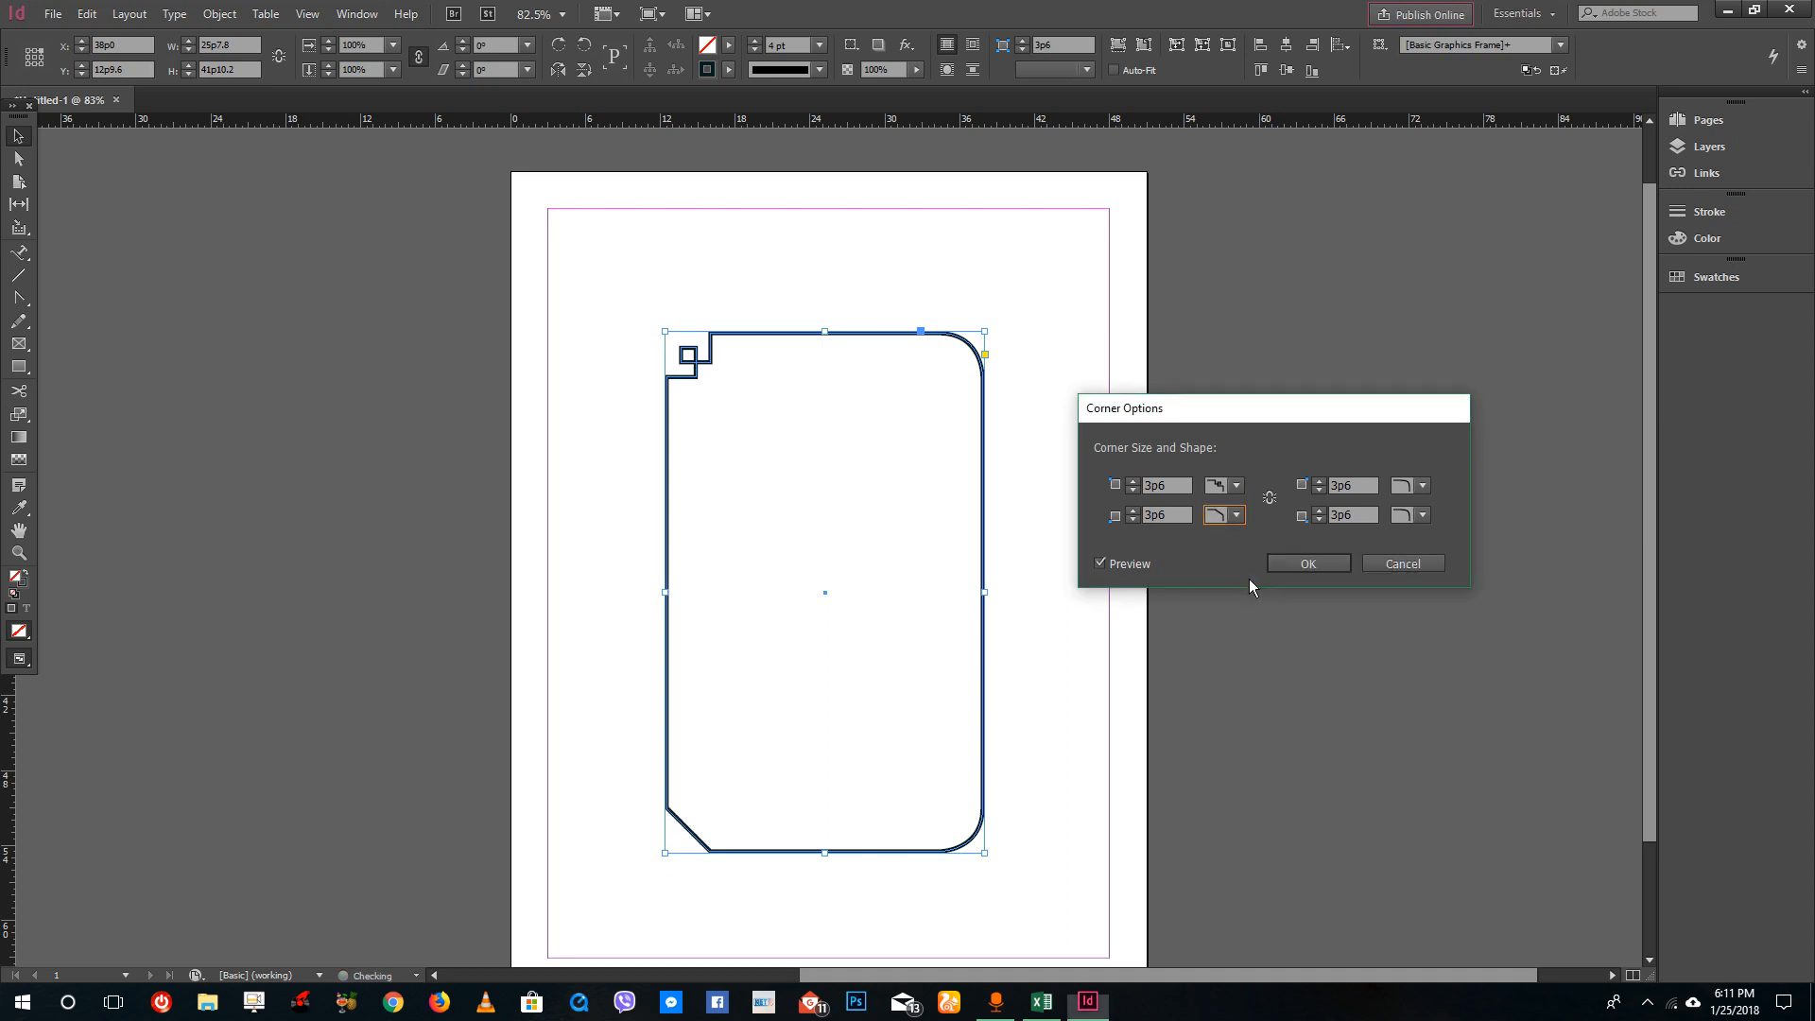
# - Make the top-right Fancy and the bottom-right Inset, then confirm the mixed corners
pyautogui.click(1421, 487)
pyautogui.click(1433, 606)
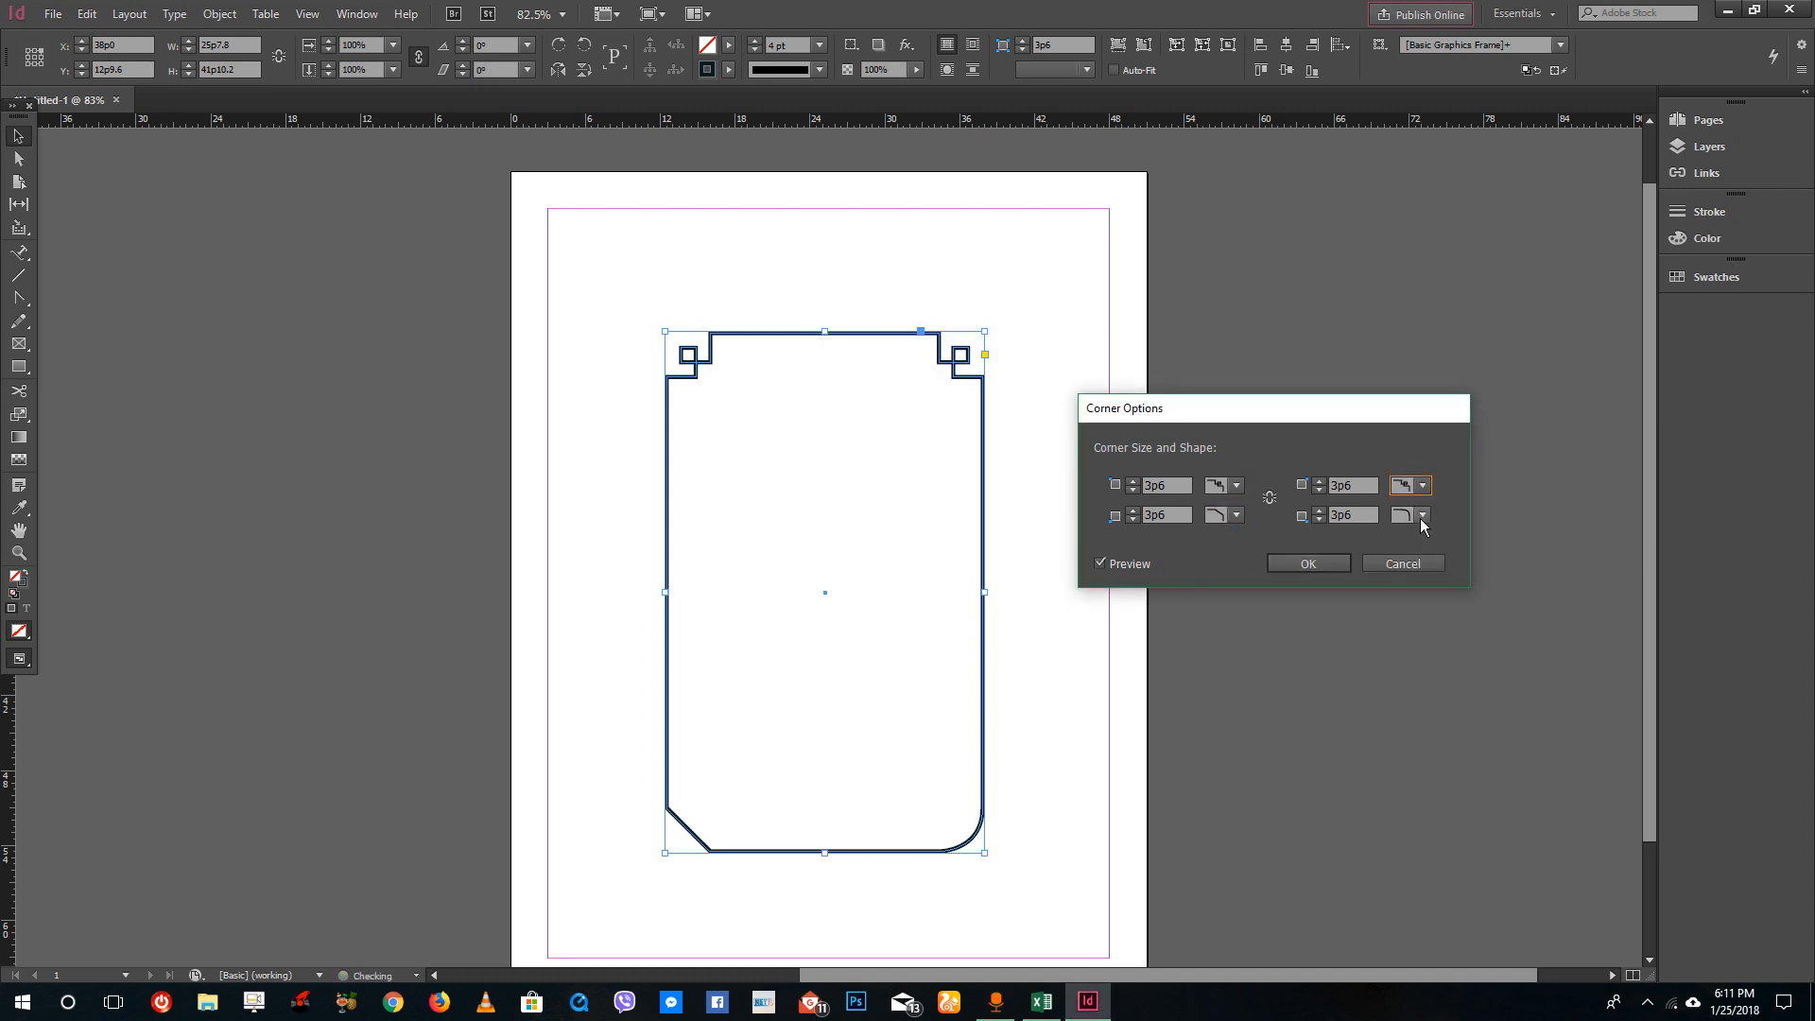
pyautogui.click(1420, 515)
pyautogui.click(1421, 599)
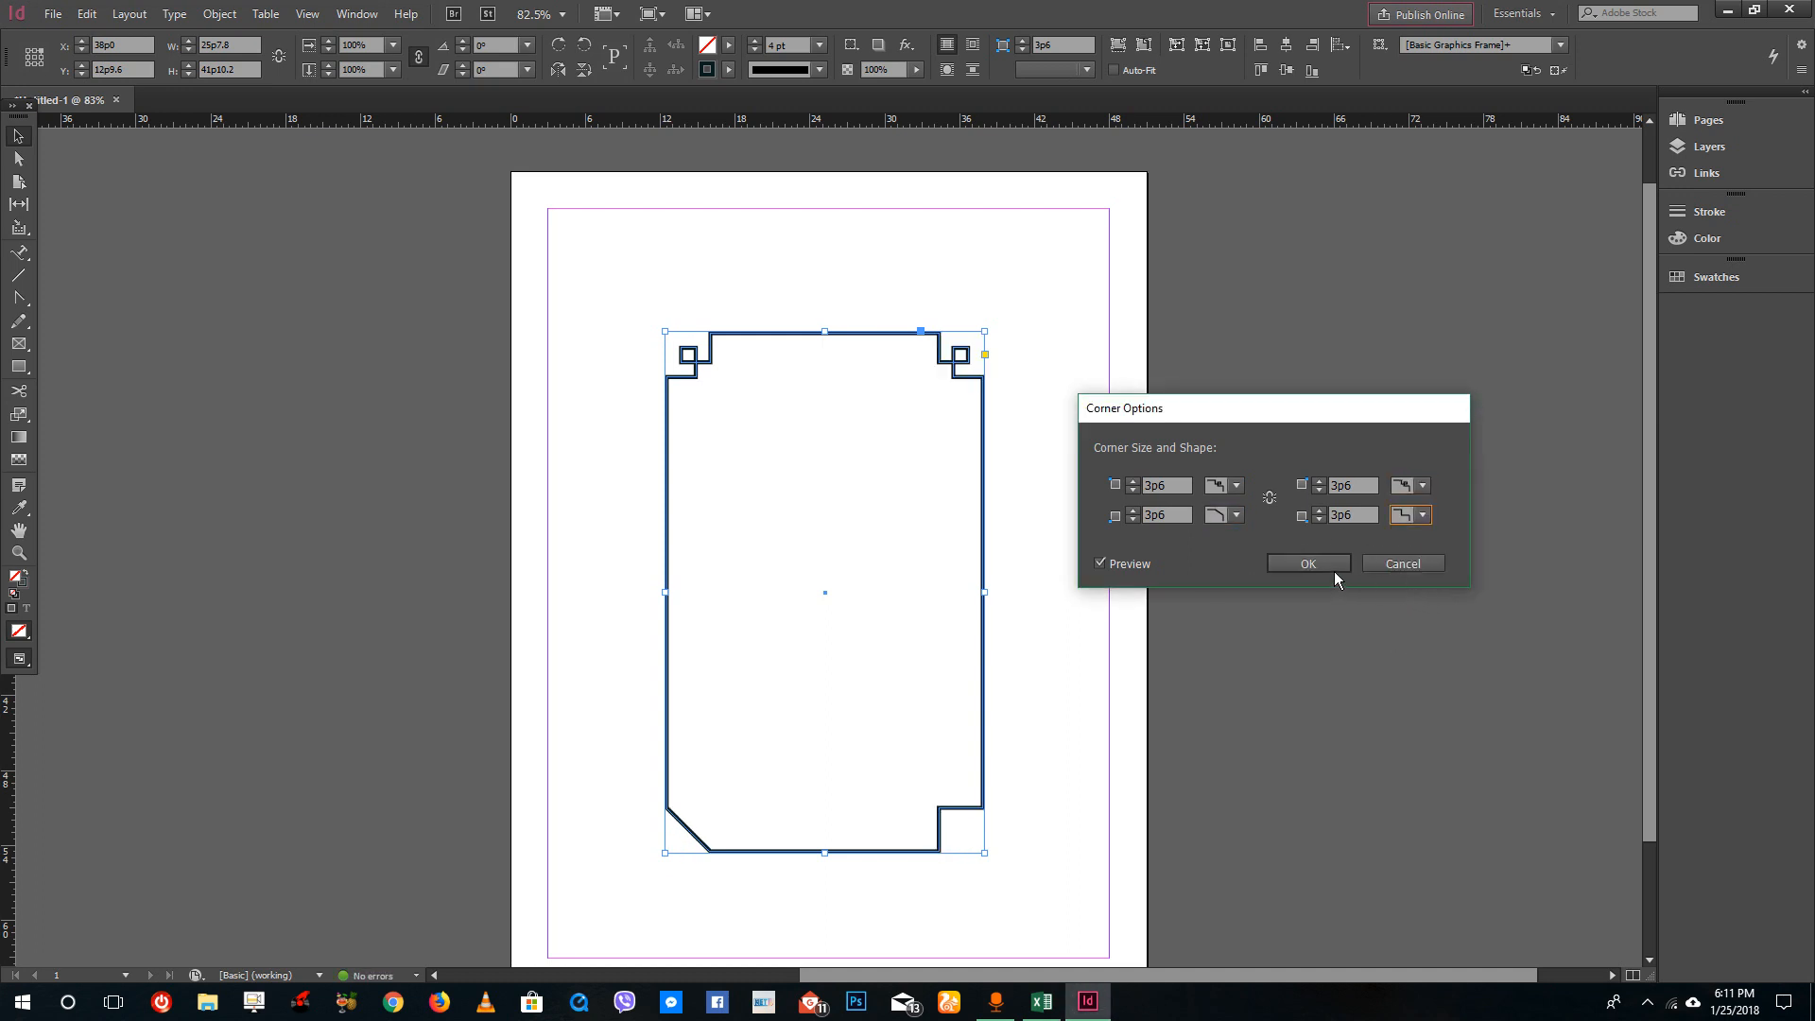
pyautogui.click(1309, 563)
pyautogui.click(995, 357)
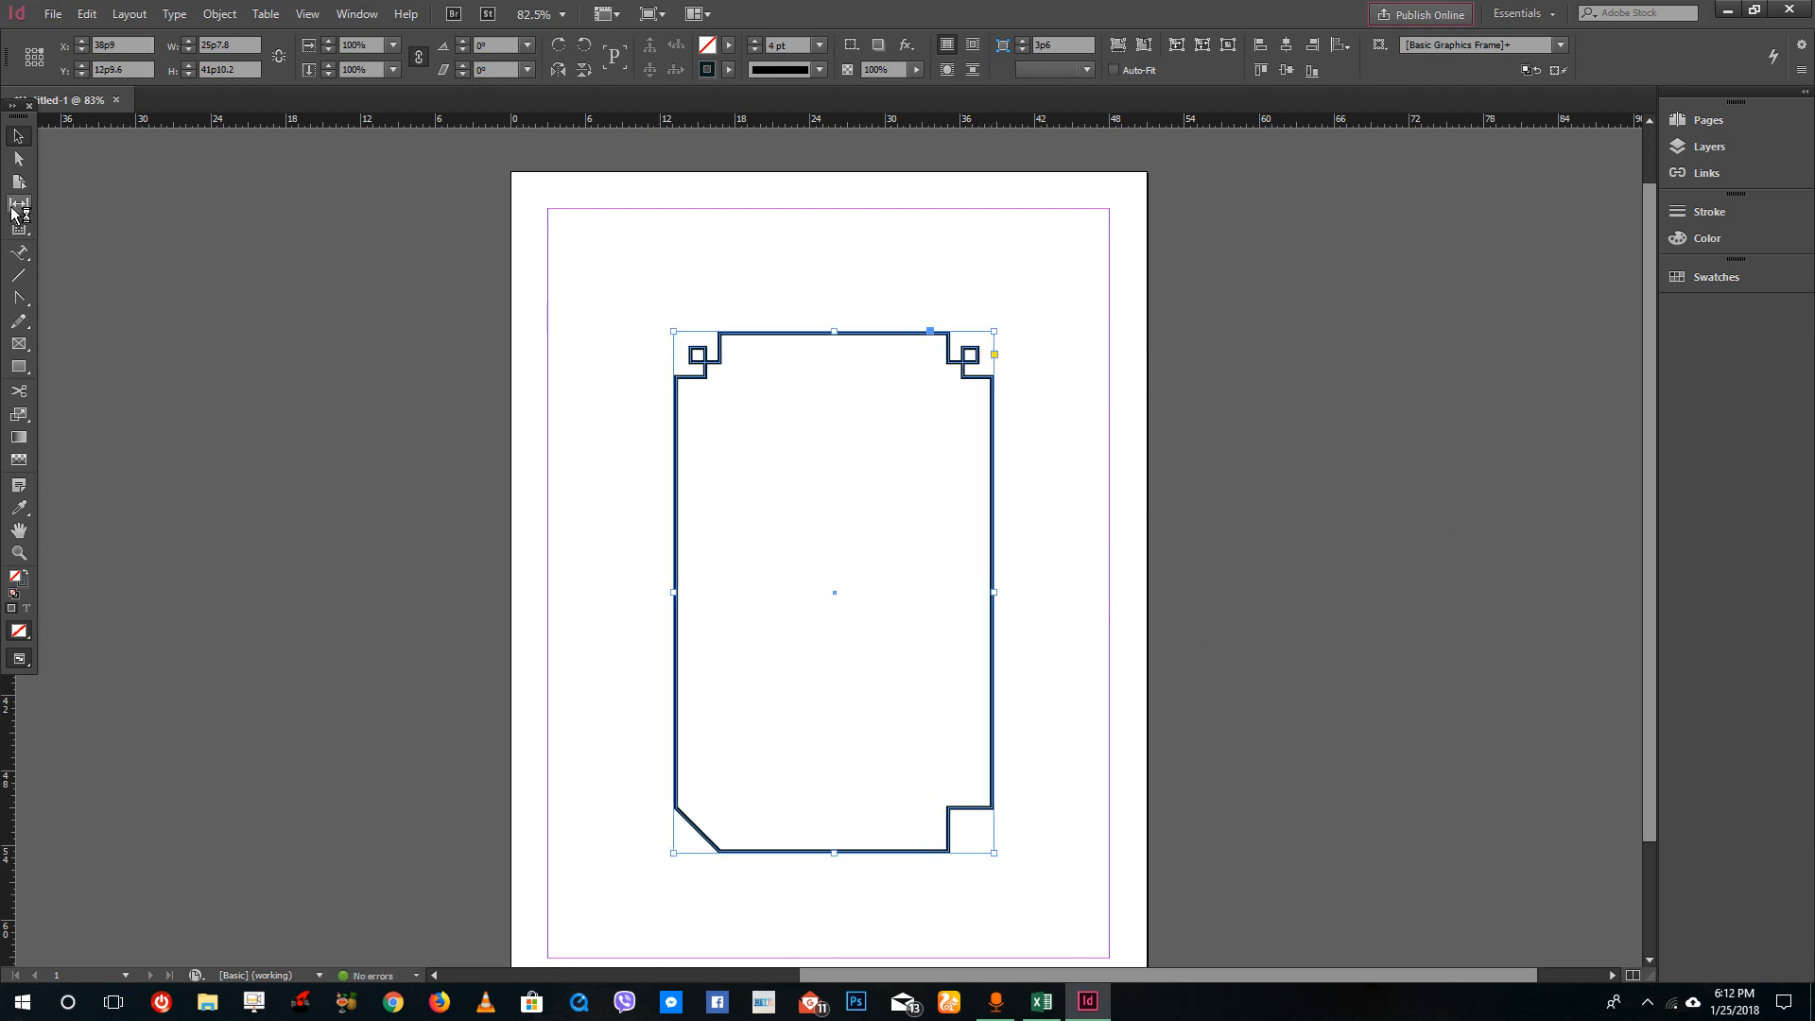
# - With Direct Selection, nudge the decorated frame slightly to the right
pyautogui.press('a')
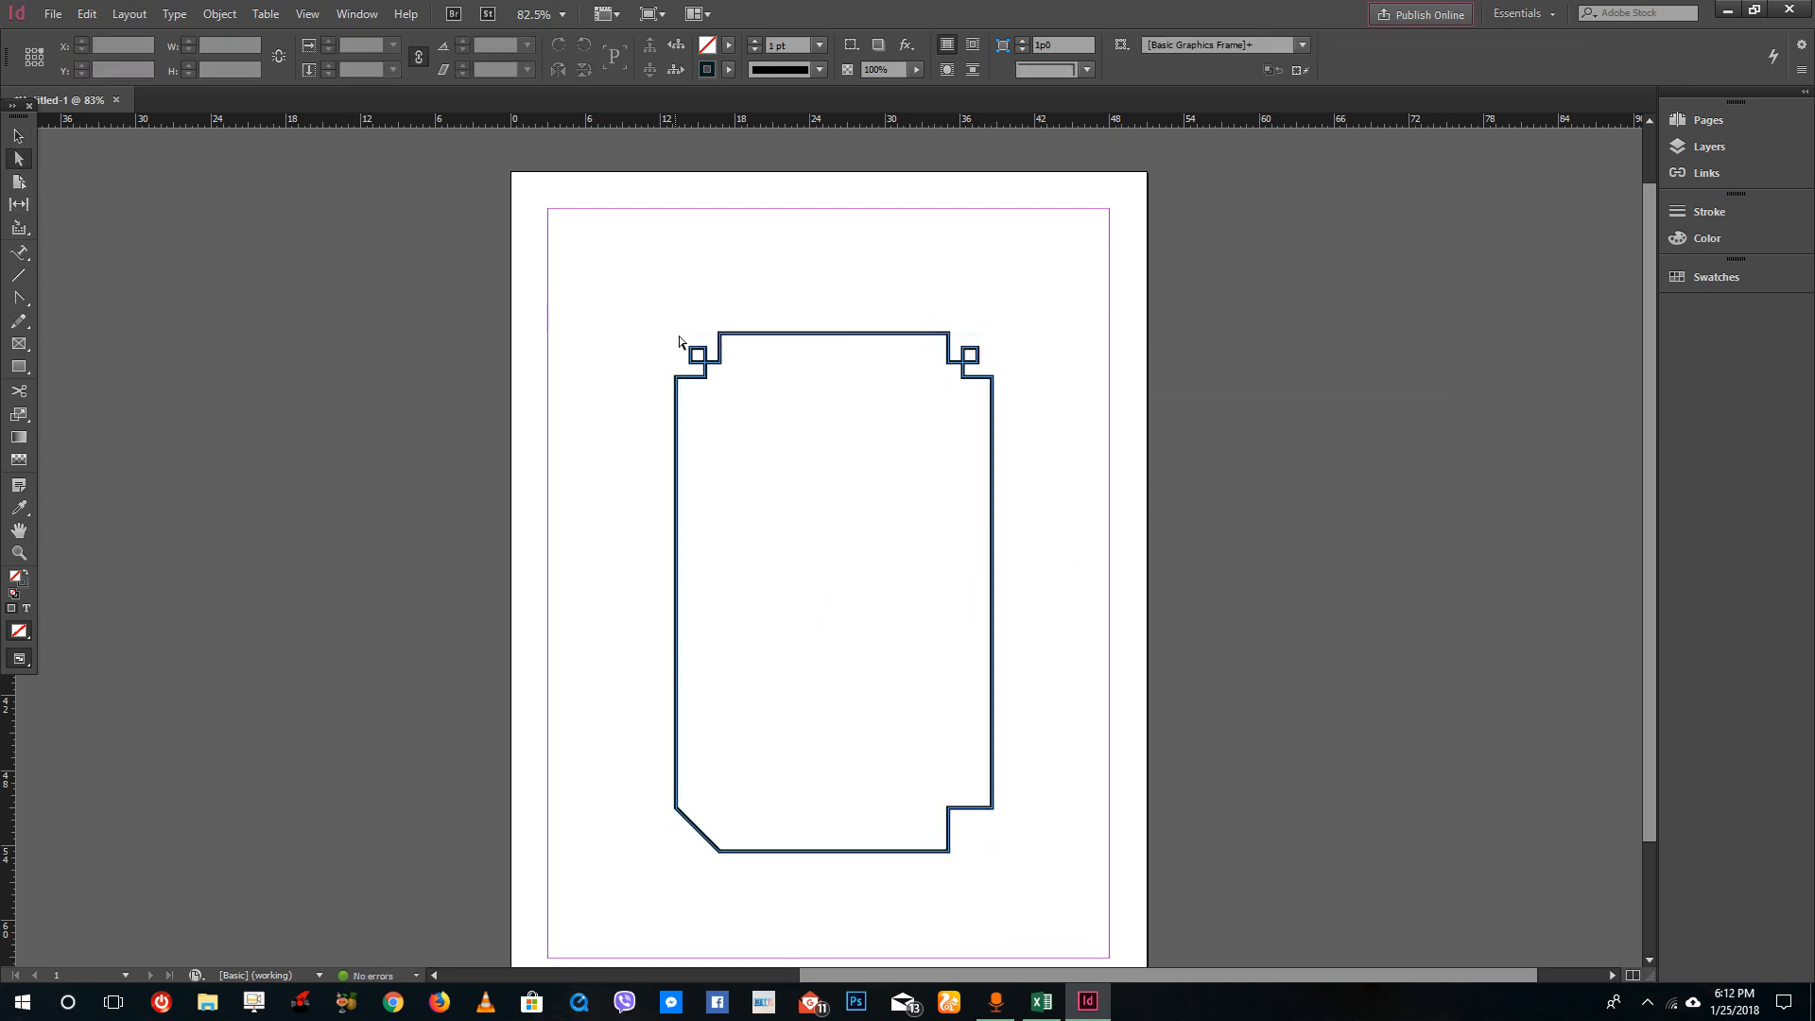
pyautogui.click(687, 348)
pyautogui.moveTo(698, 354); pyautogui.dragTo(709, 365)
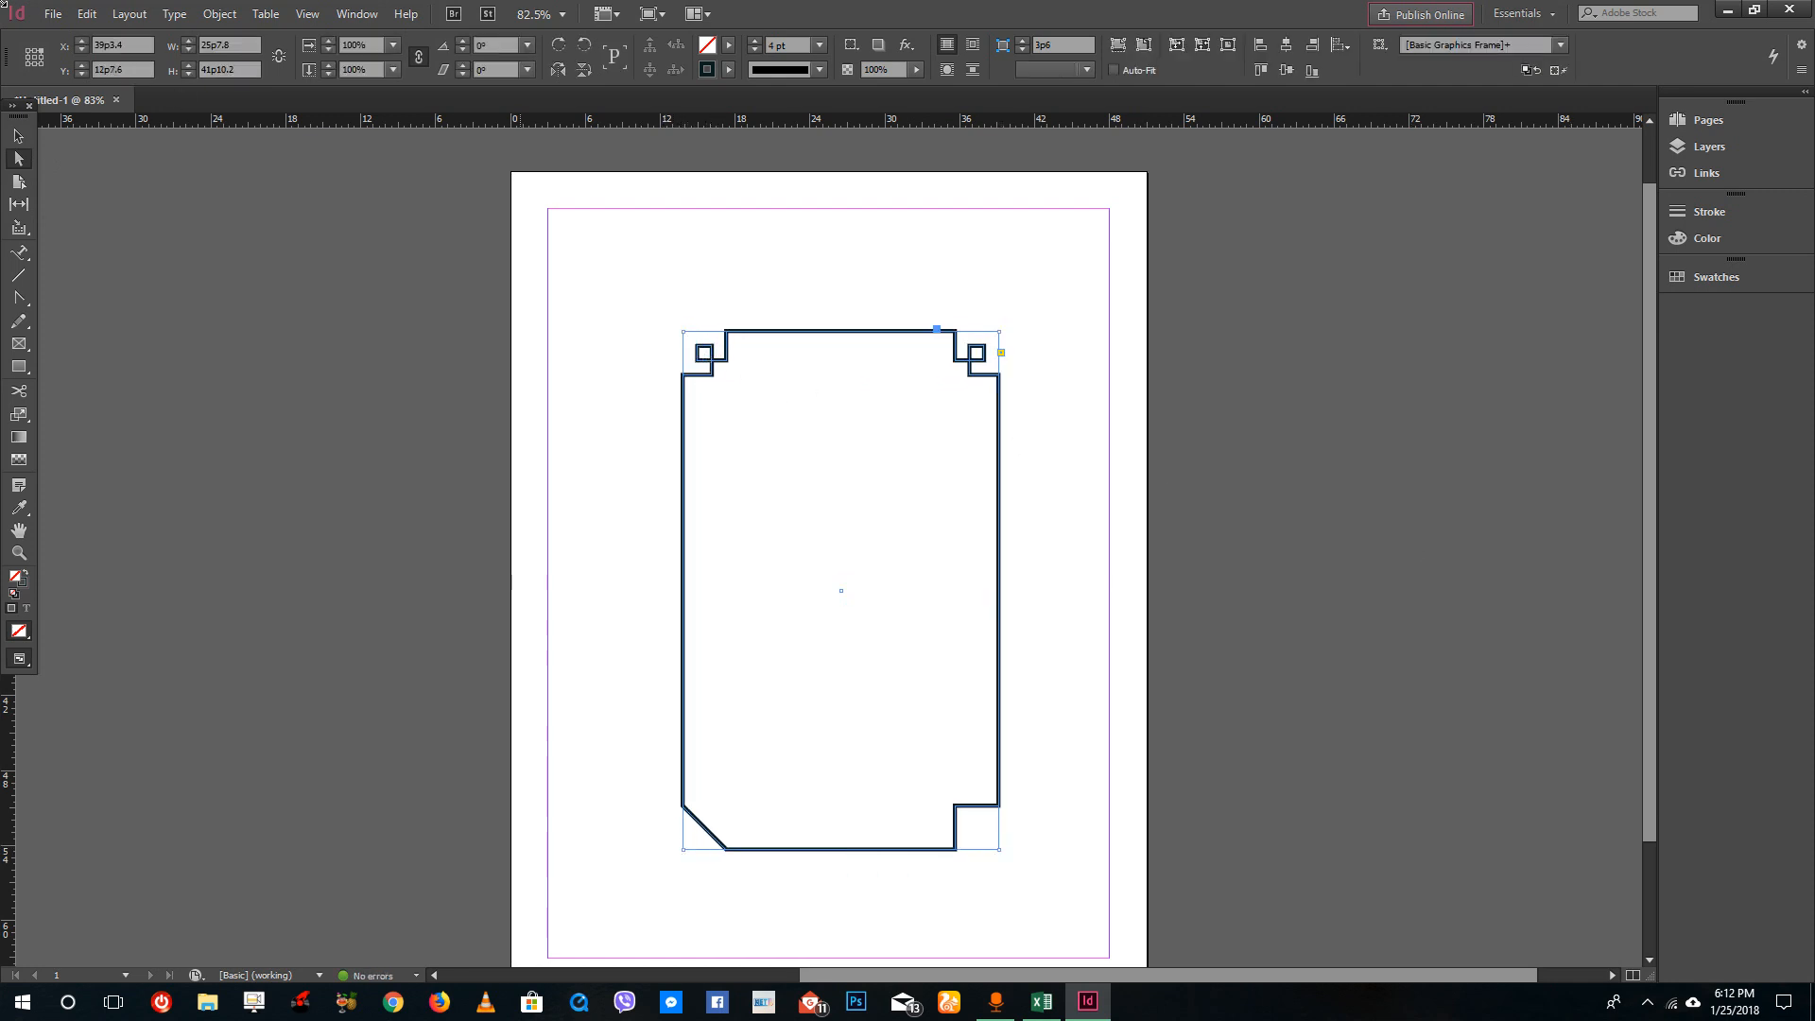
# - Reselect the frame and browse the Object menu for Corner Options again
pyautogui.click(129, 14)
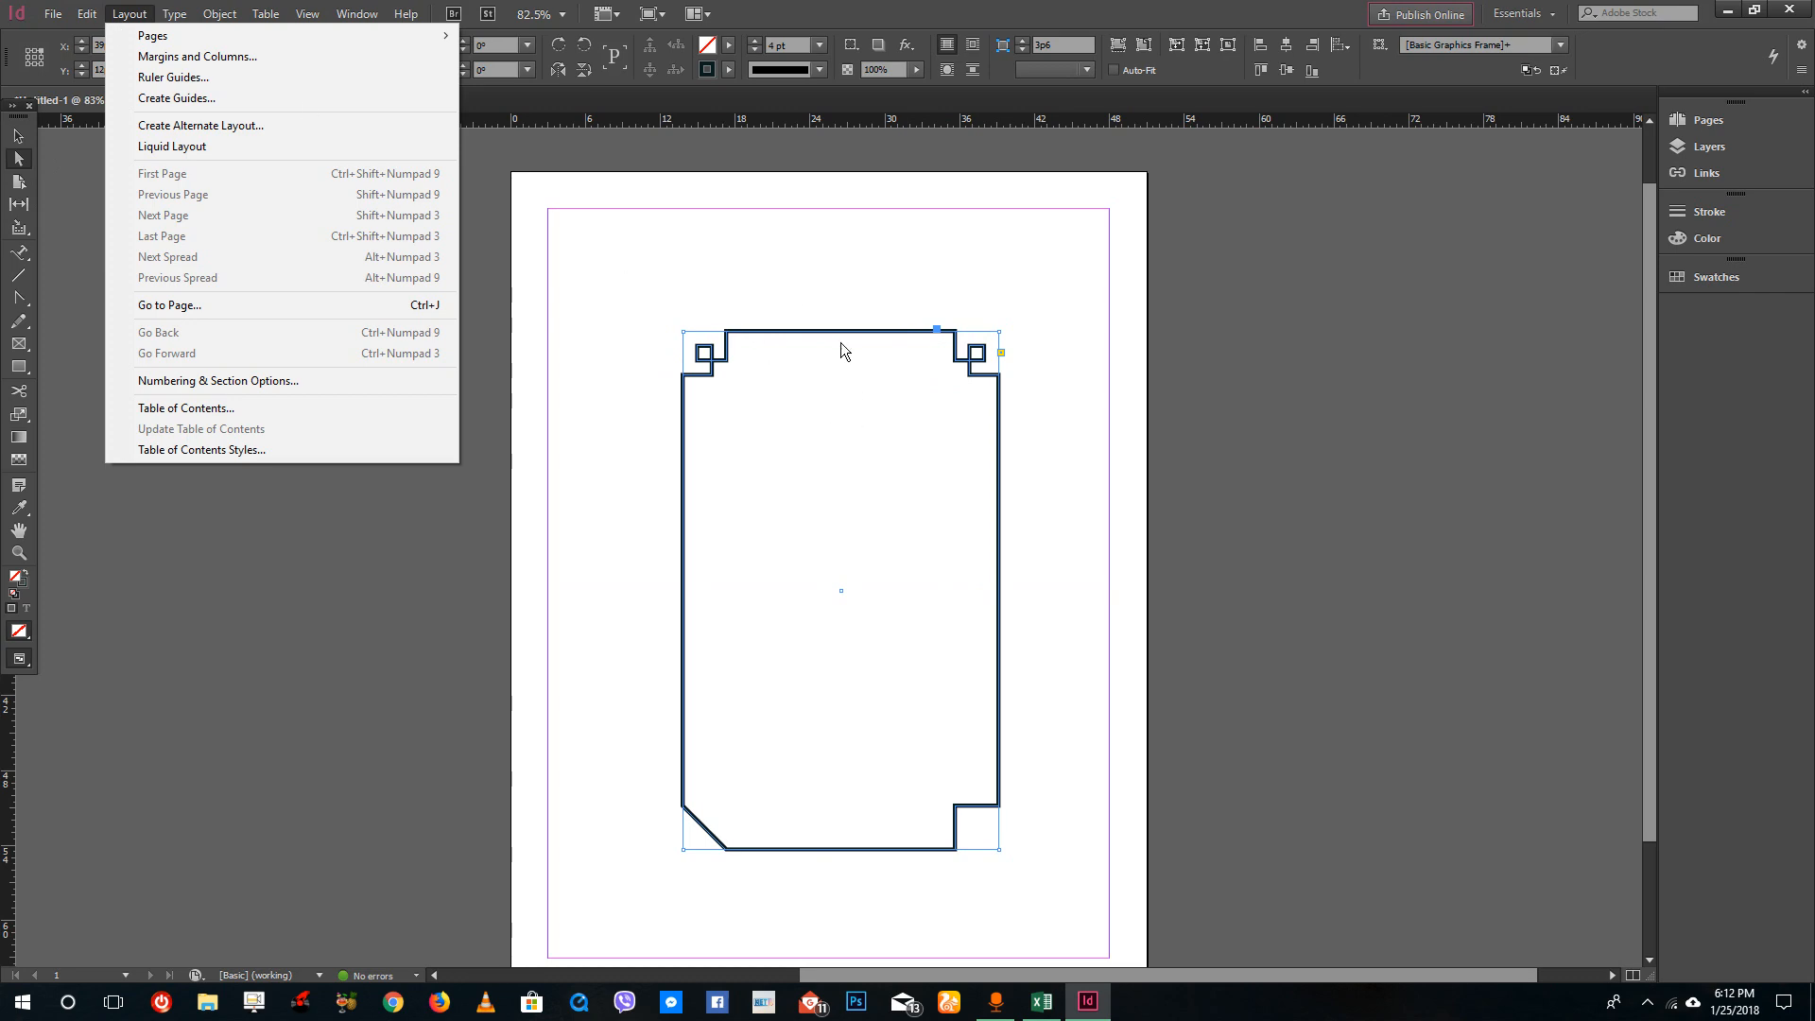
pyautogui.click(841, 352)
pyautogui.click(841, 589)
pyautogui.click(129, 15)
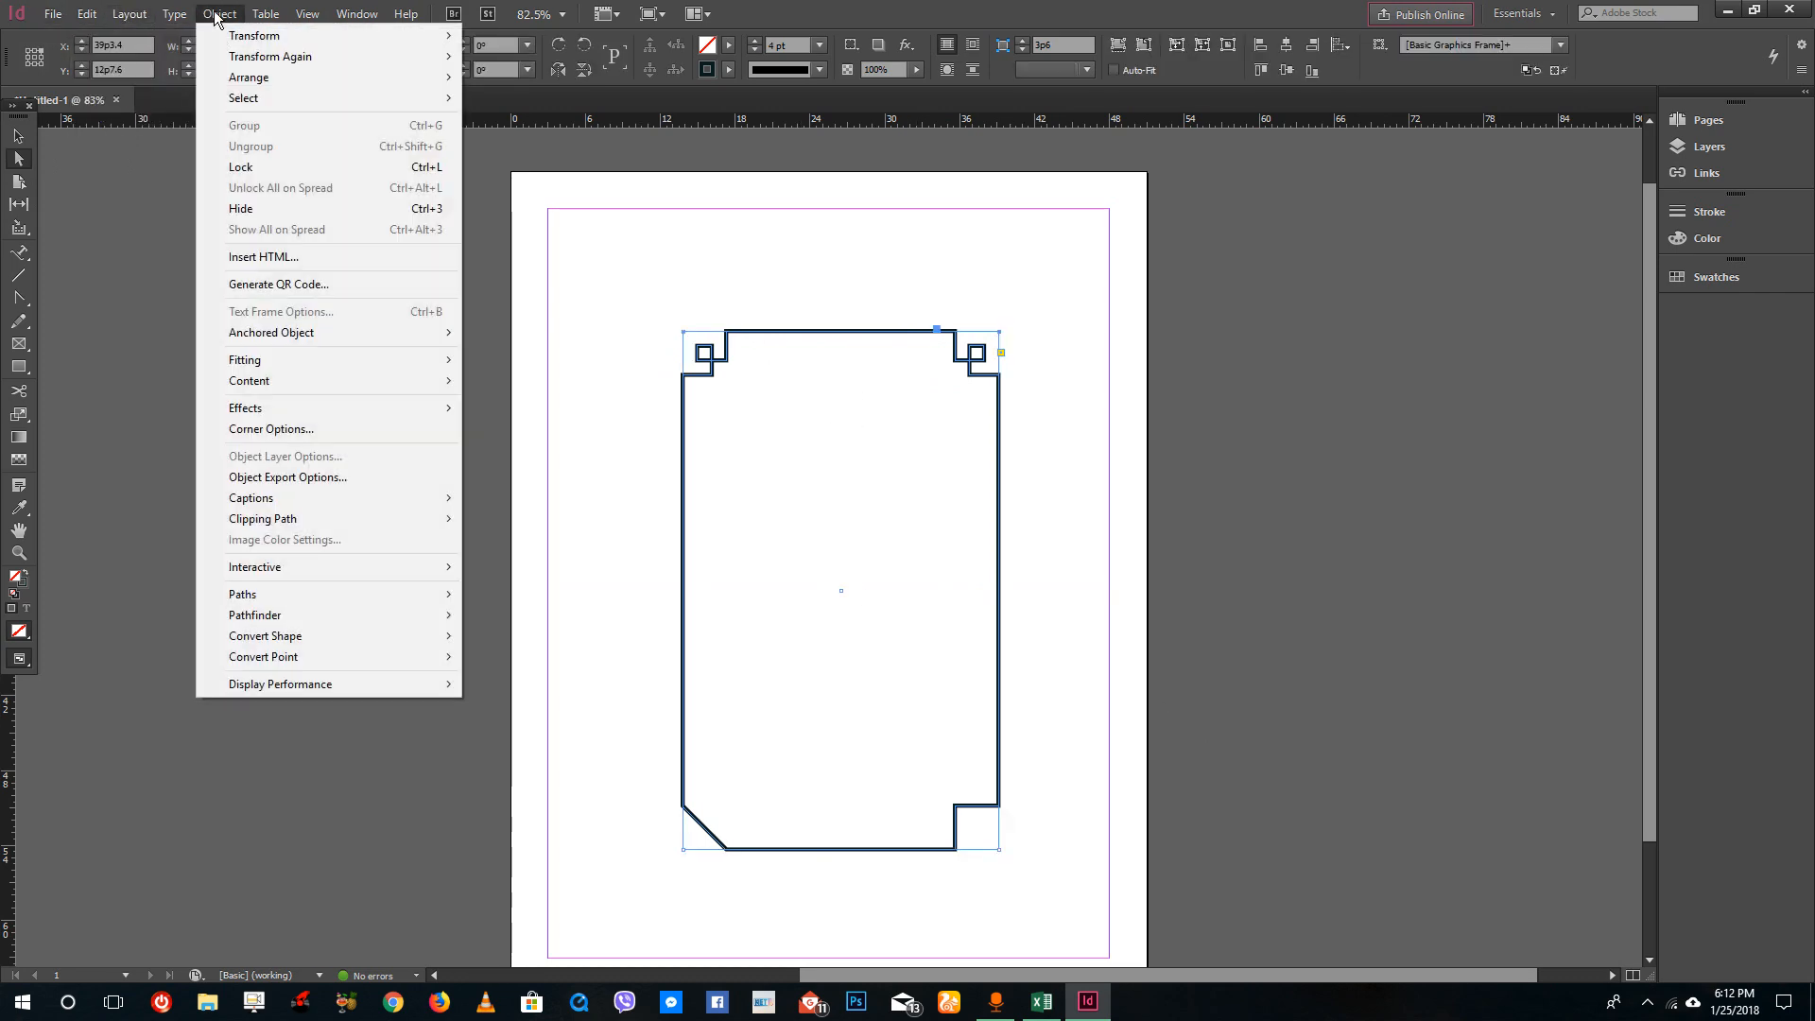
# - In Corner Options, enlarge only the top-left fancy corner to 5p4 and confirm
pyautogui.click(271, 428)
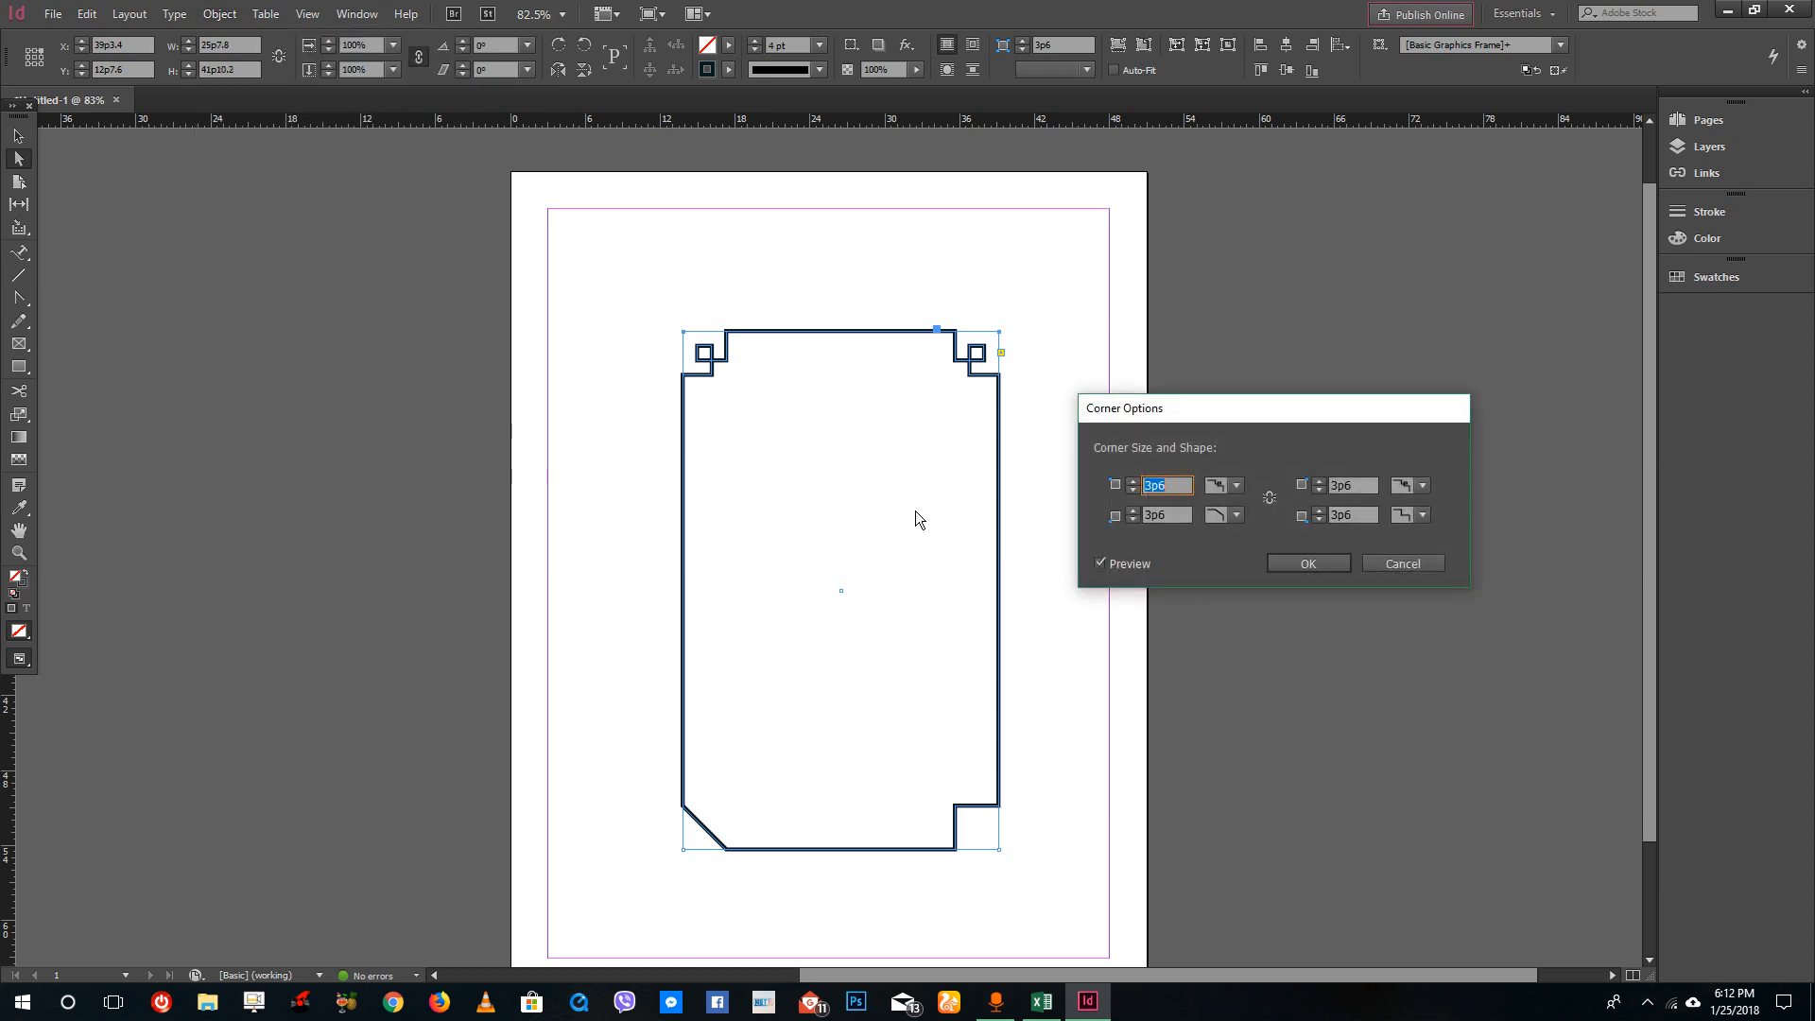
pyautogui.click(1134, 483)
pyautogui.click(1134, 483)
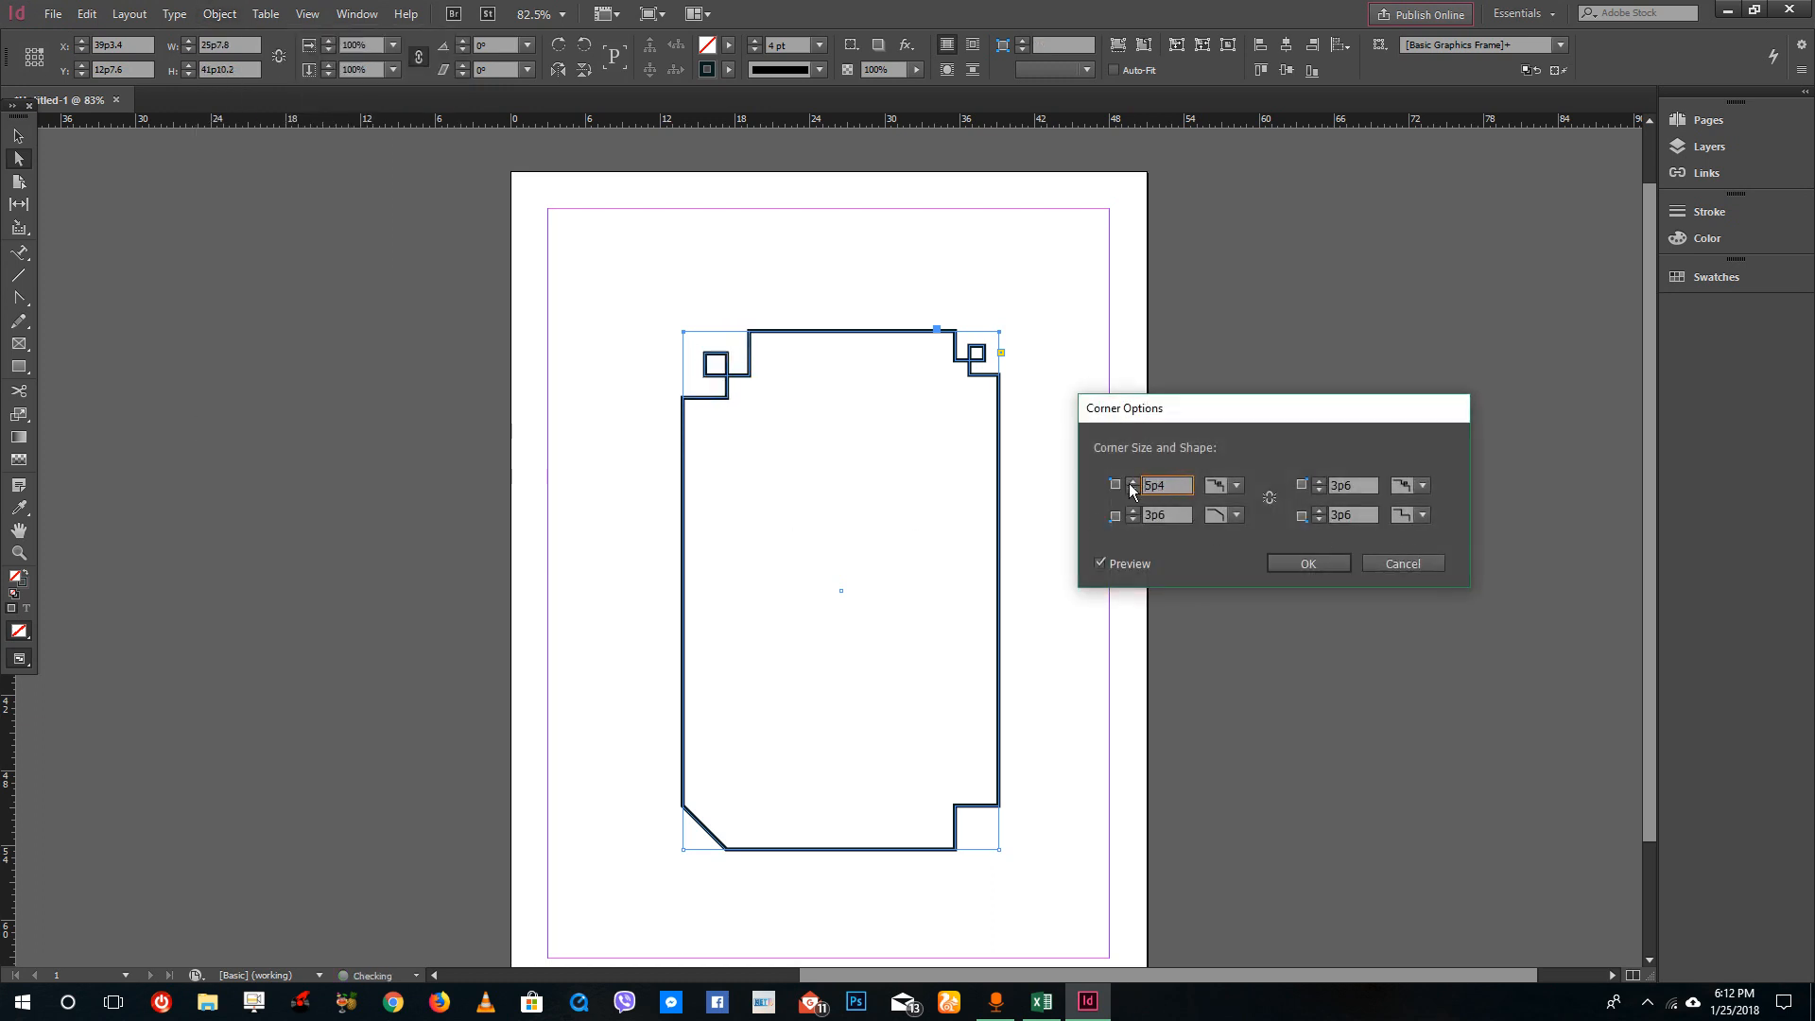
pyautogui.click(1135, 484)
pyautogui.click(1308, 563)
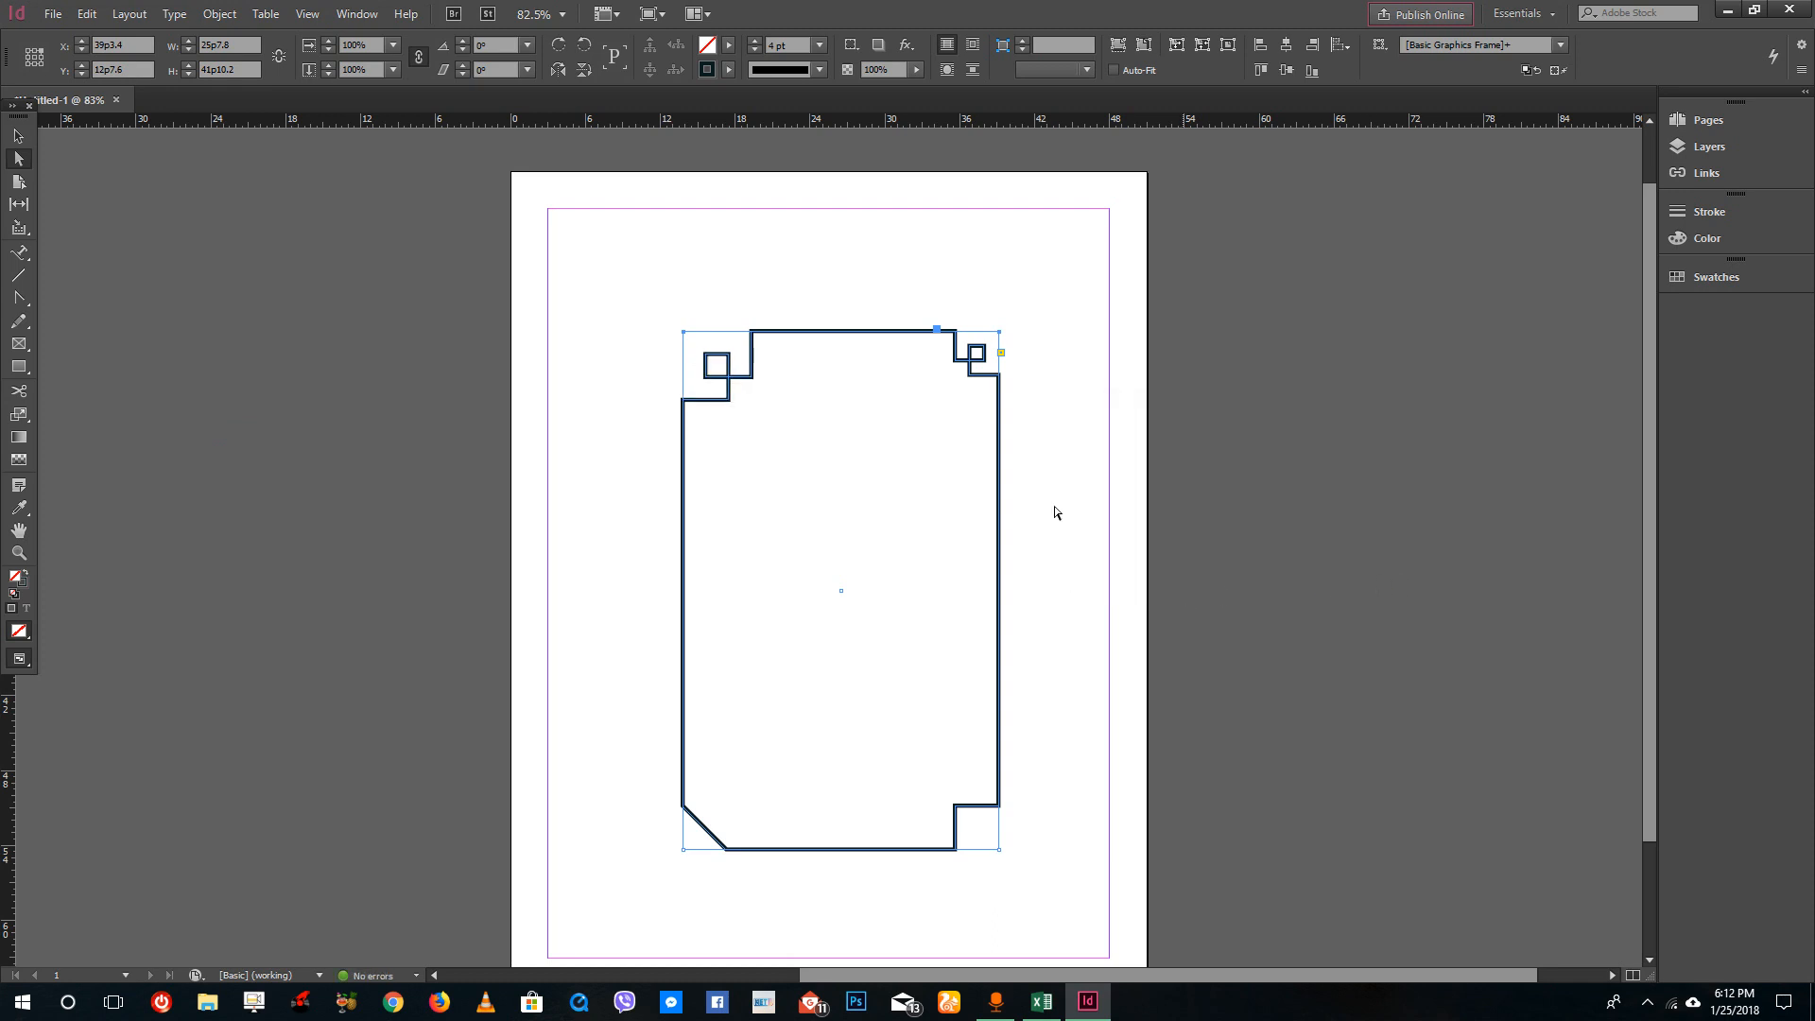
# - Delete the decorated frame, leaving the page blank
pyautogui.click(1139, 503)
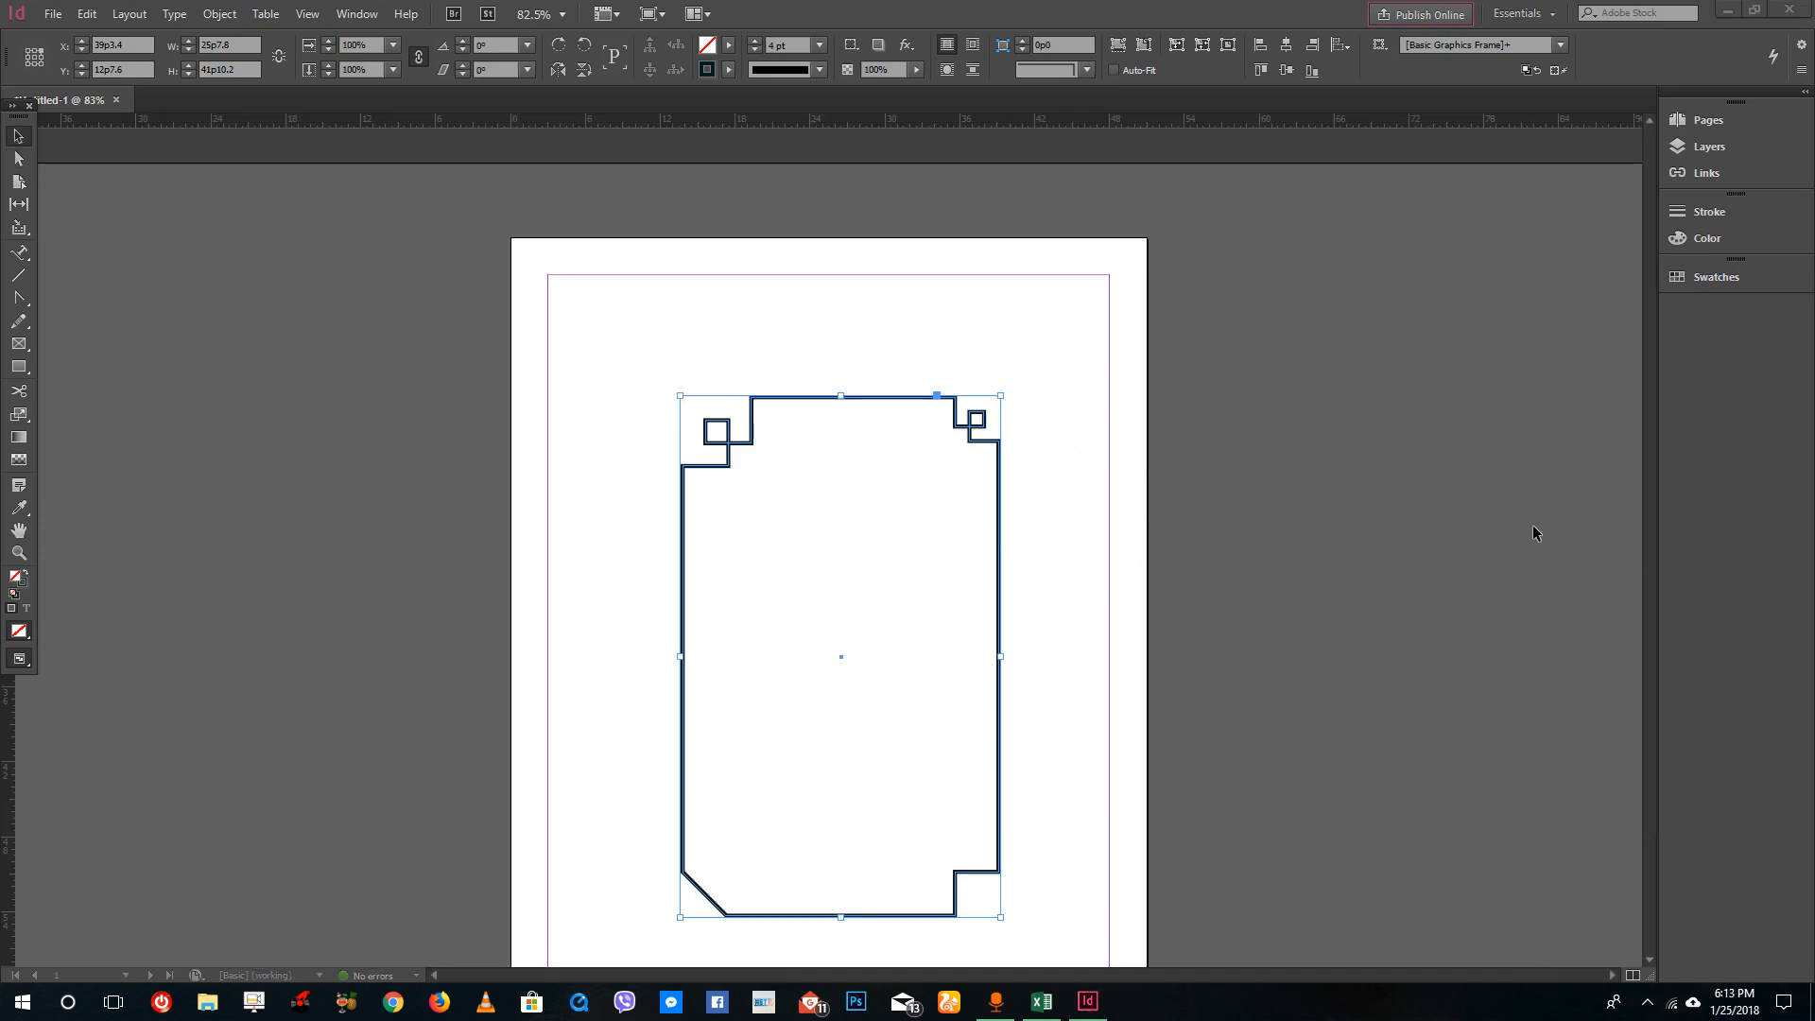
pyautogui.press('Delete')
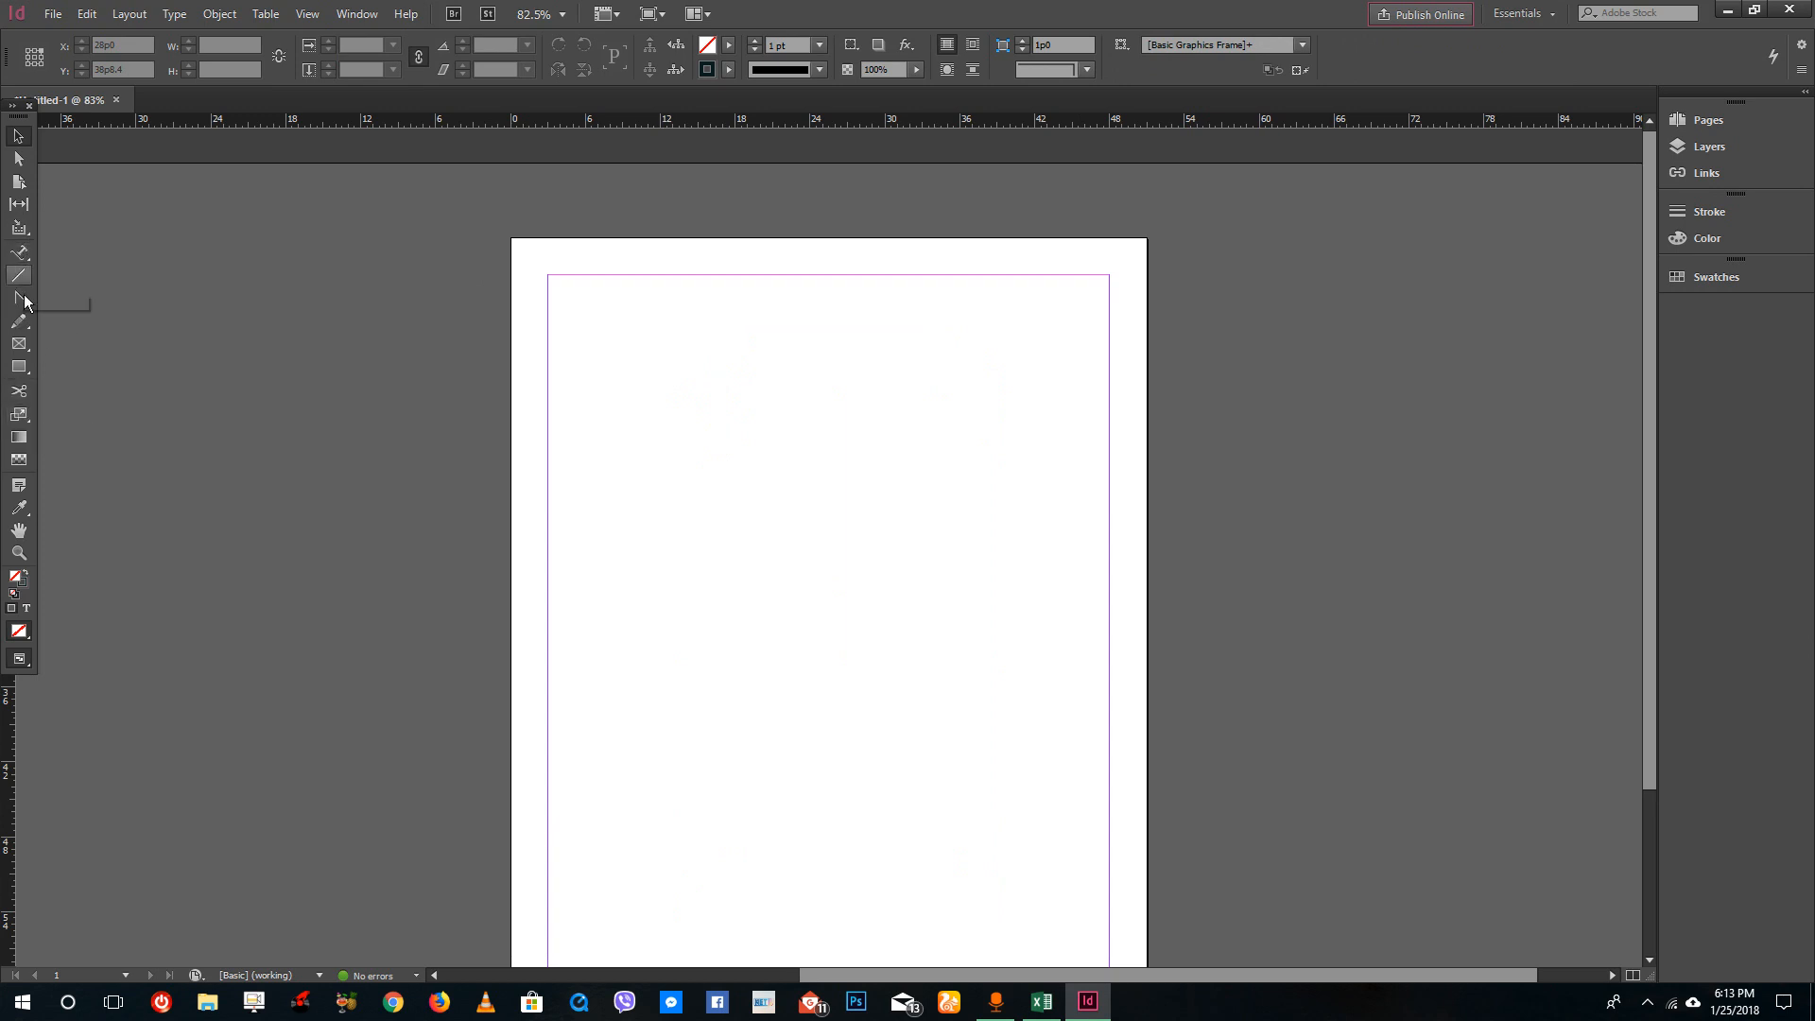
# - With the Polygon Tool, draw a hexagon on the left half of the page
pyautogui.rightClick(21, 367)
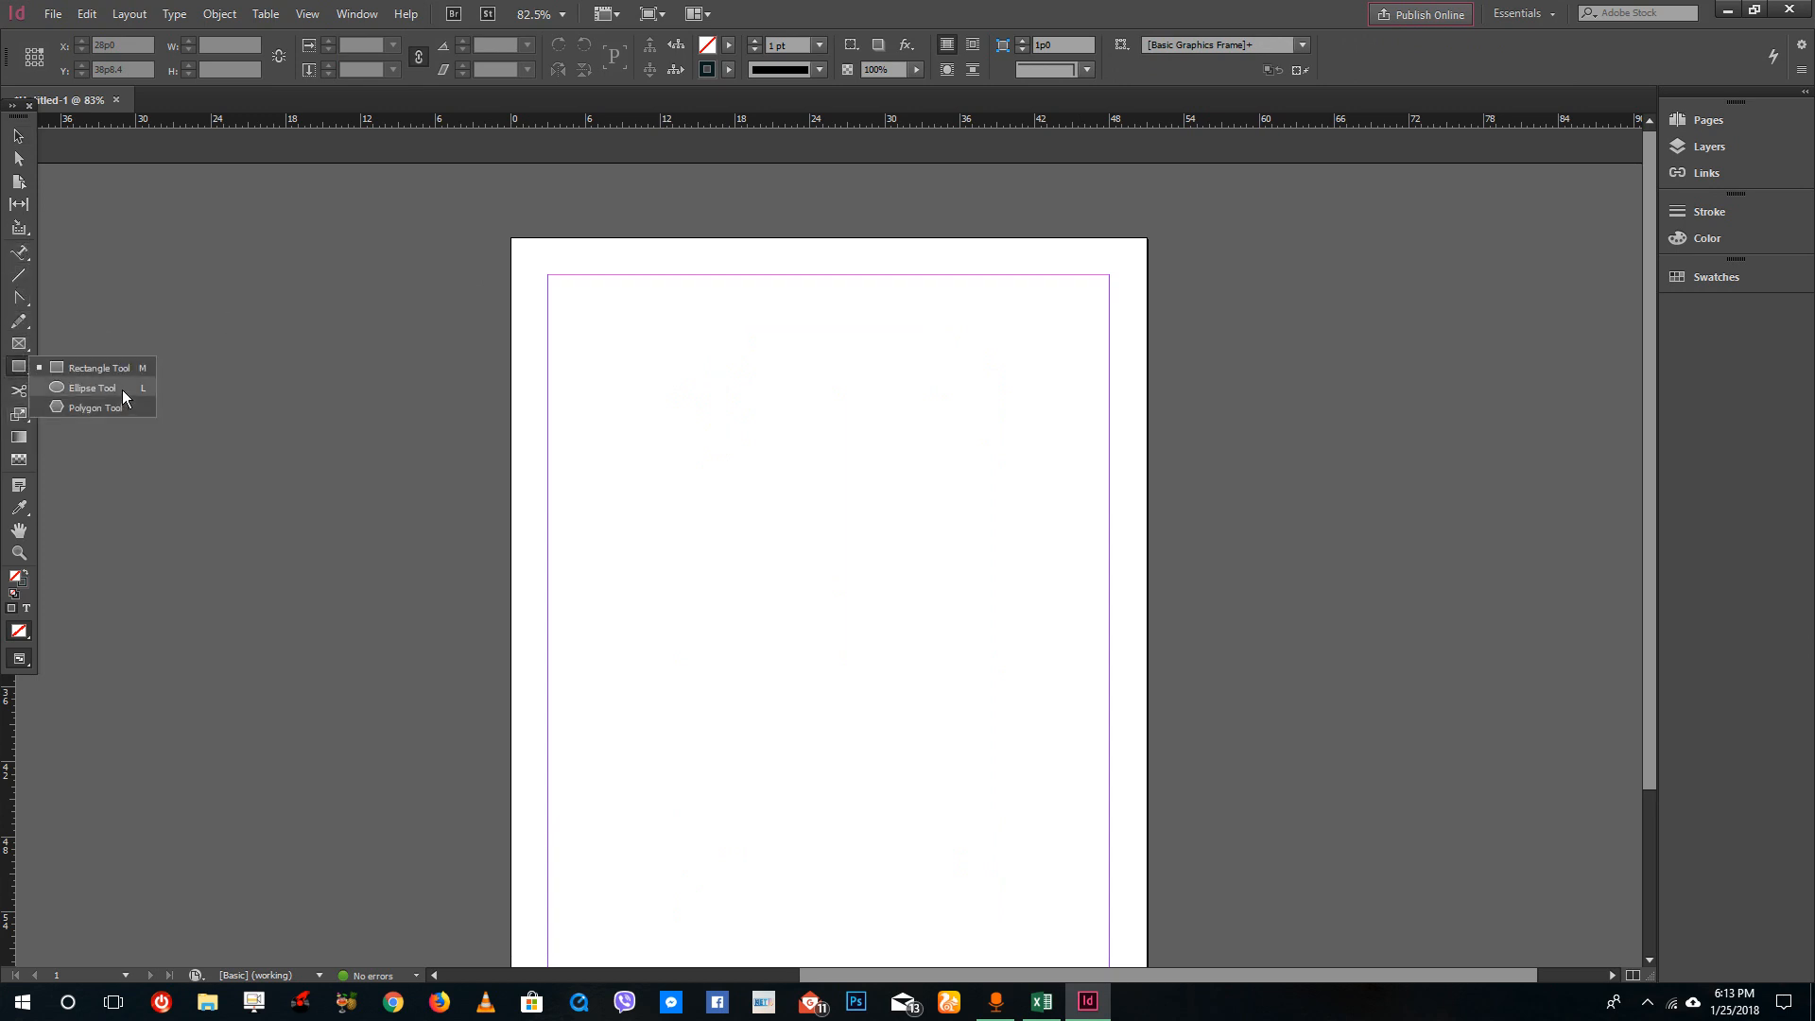
pyautogui.click(94, 407)
pyautogui.moveTo(650, 434); pyautogui.dragTo(922, 701)
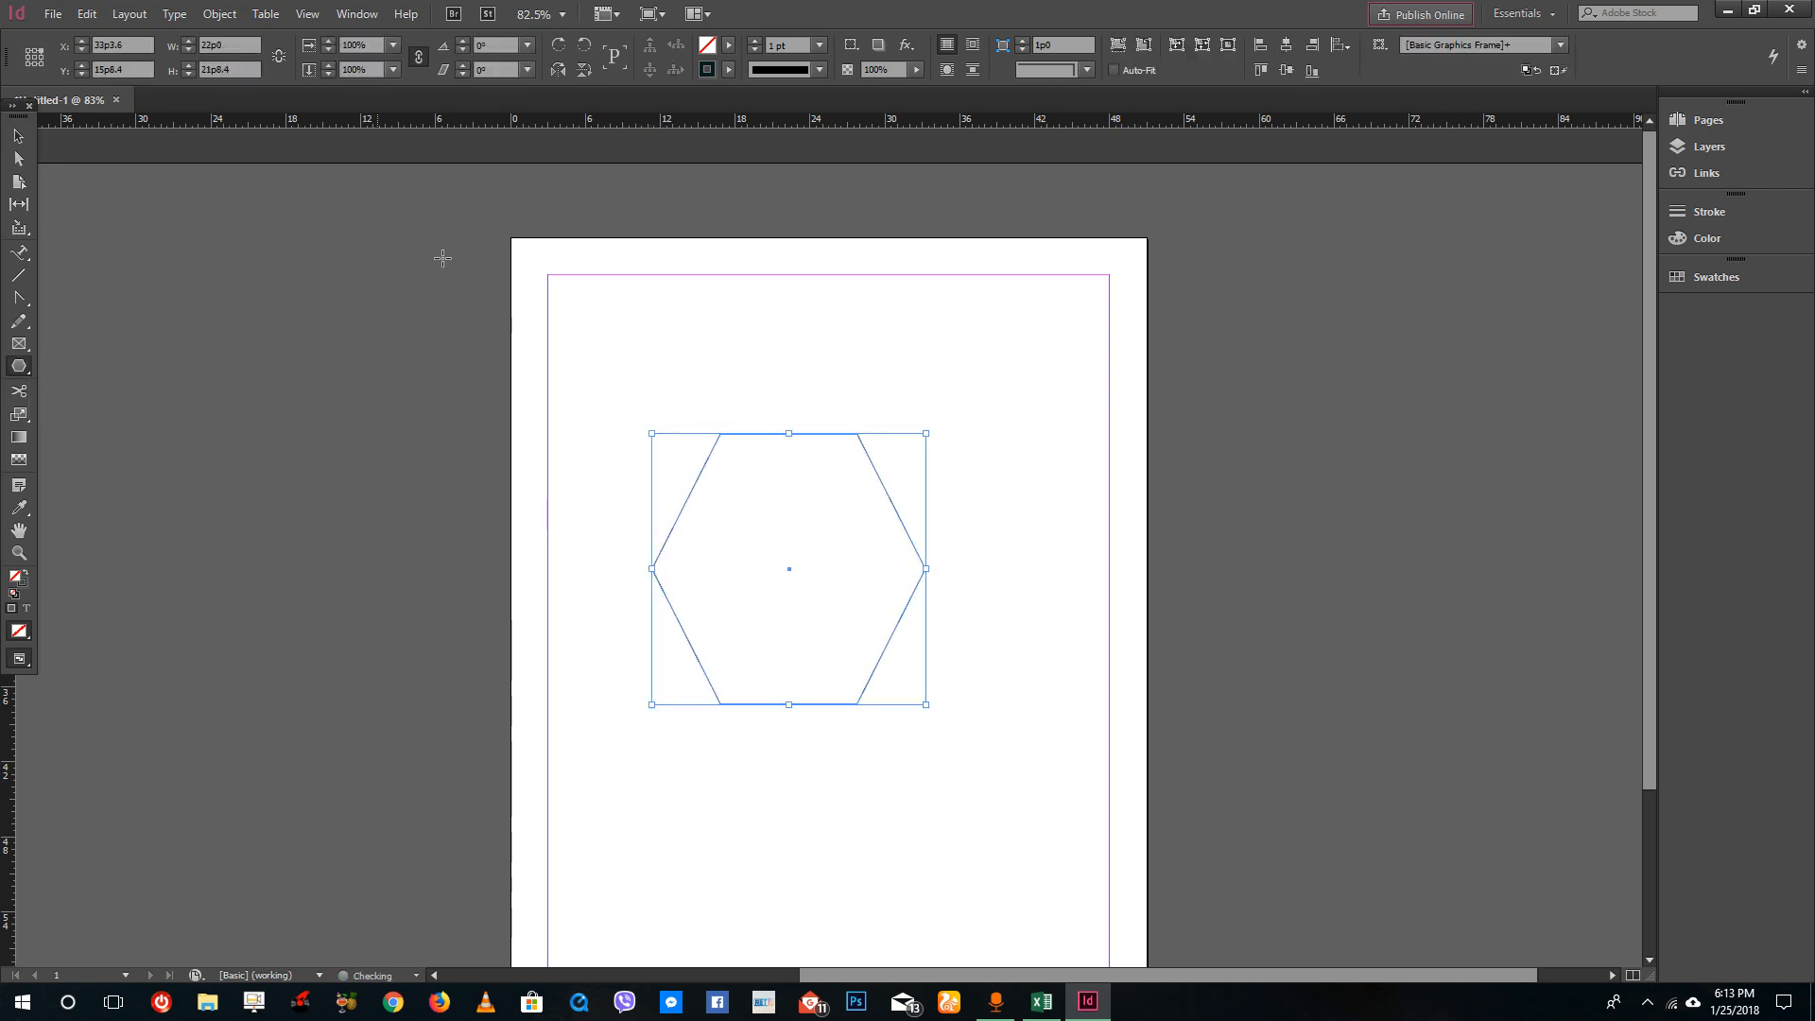
pyautogui.click(134, 14)
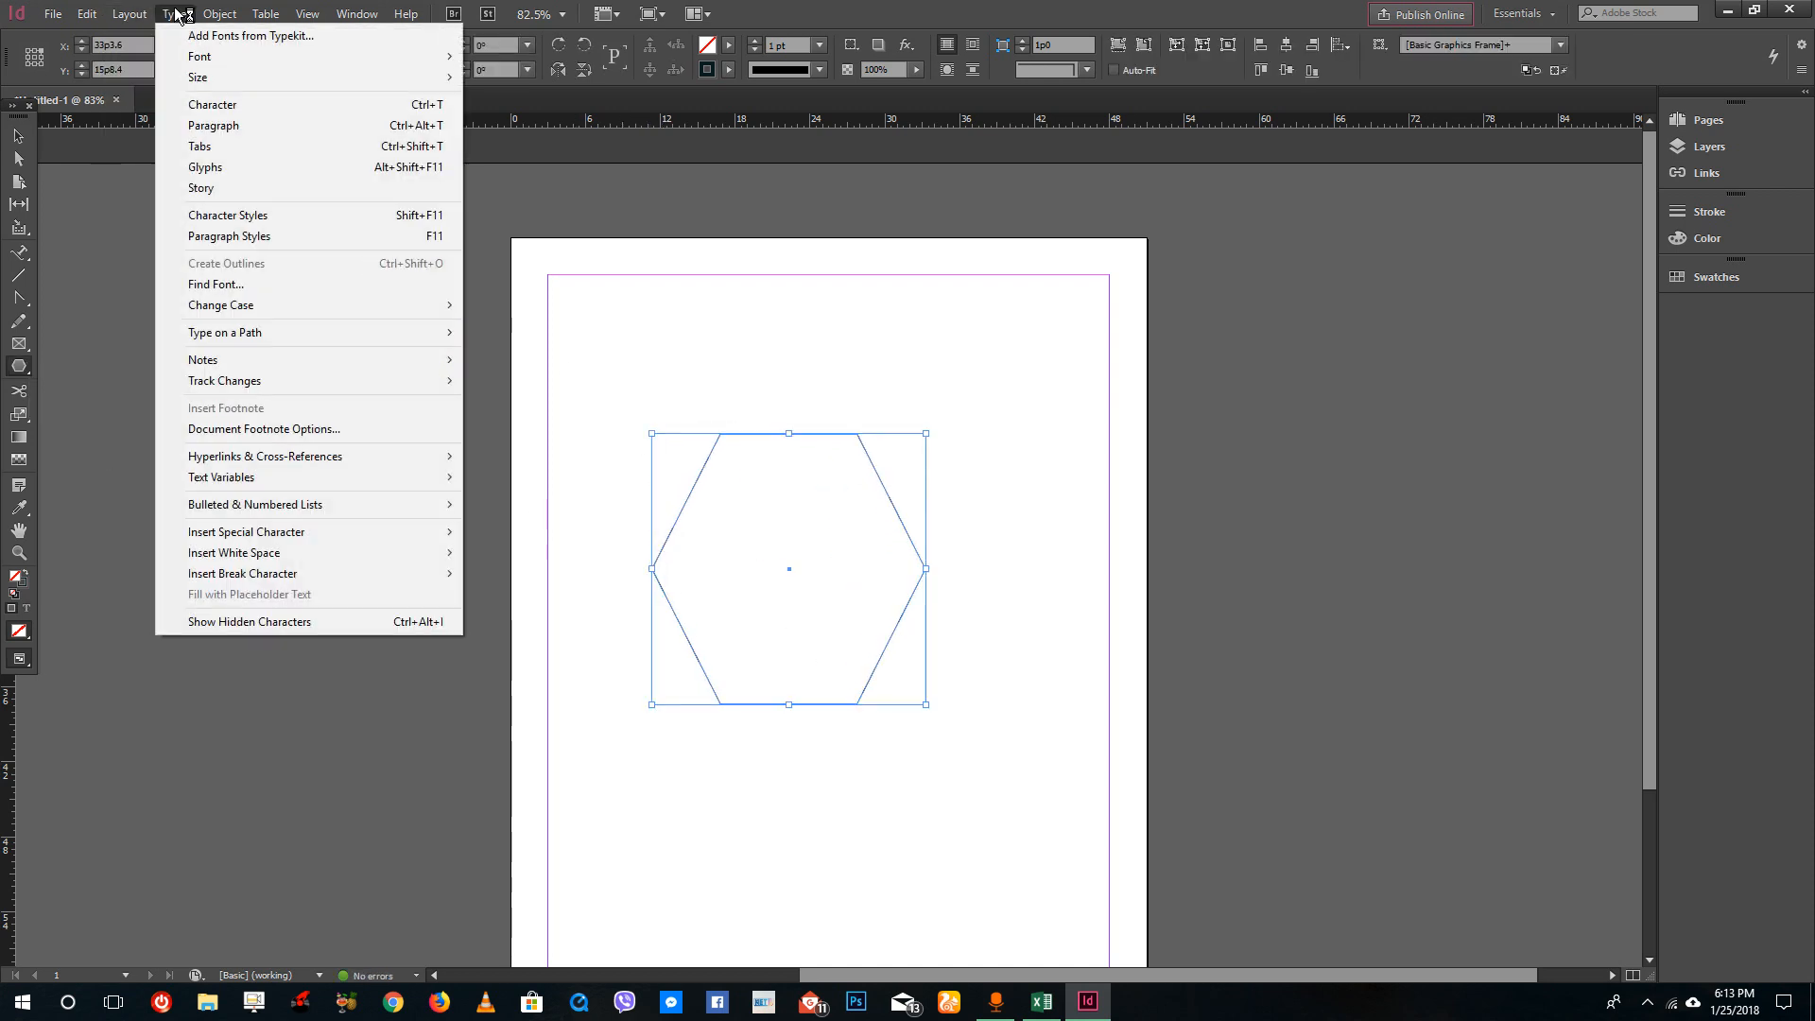
pyautogui.moveTo(220, 14)
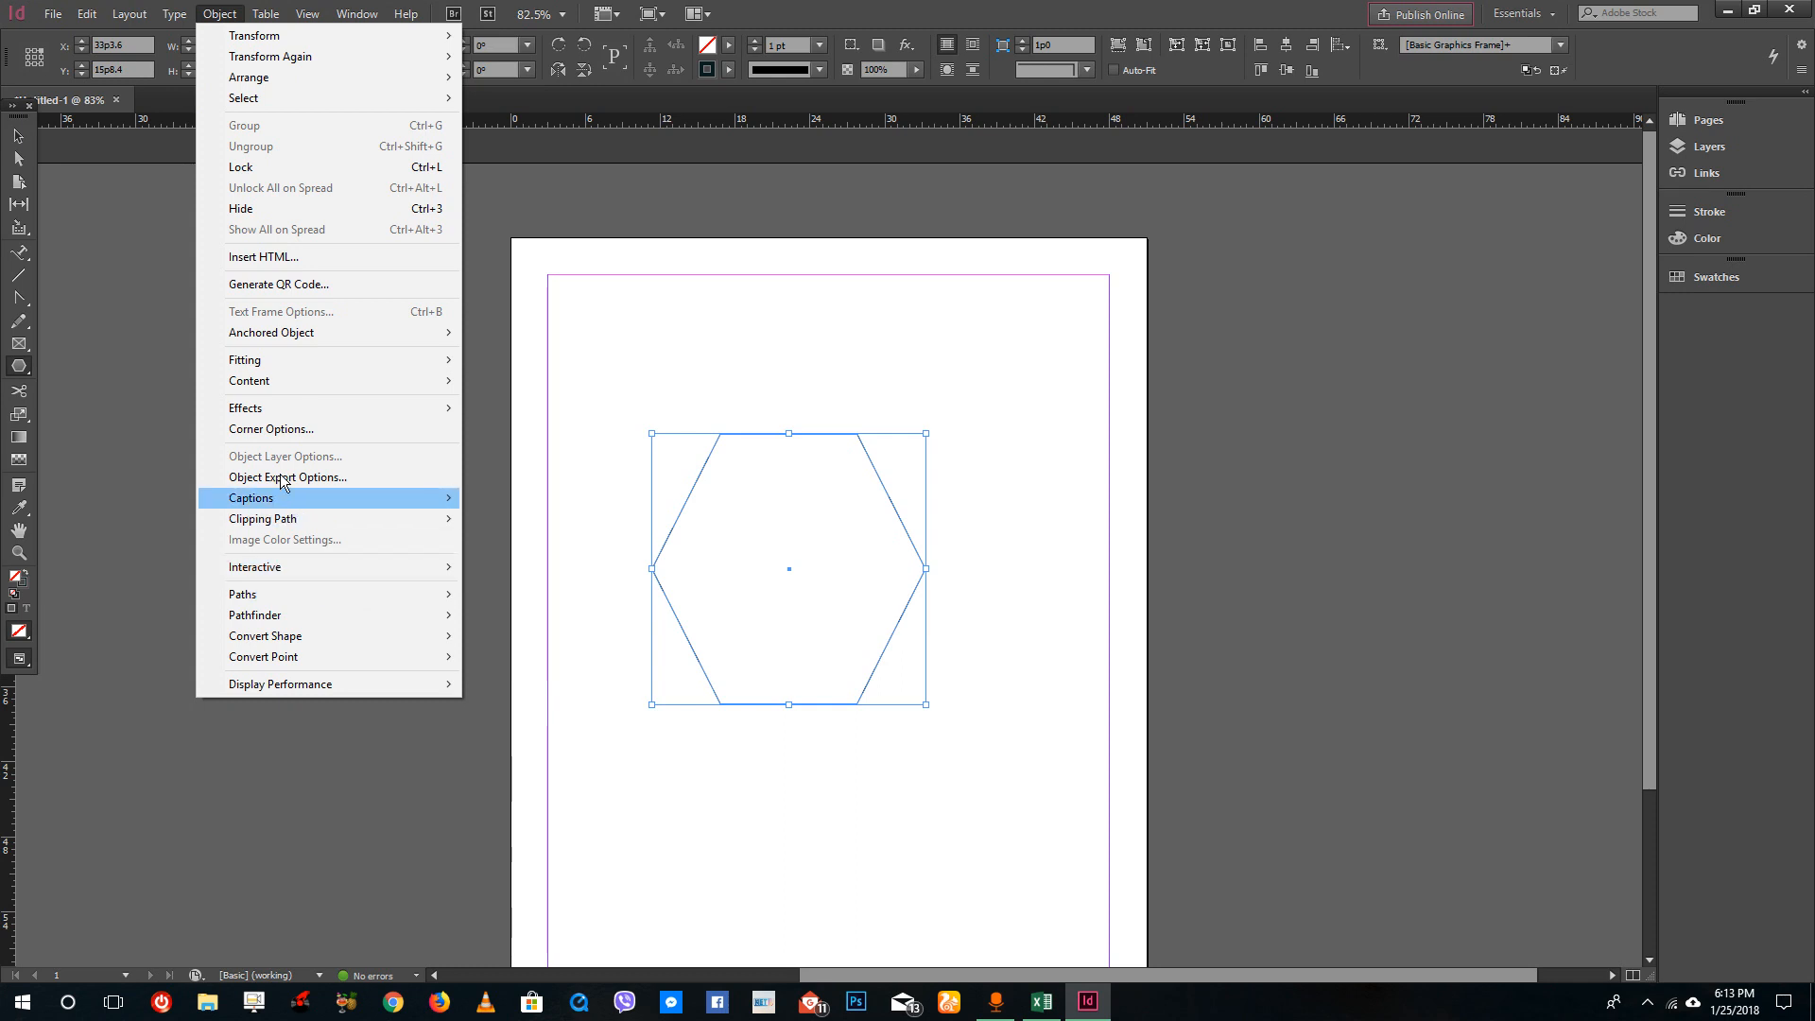
# - In the hexagon's Corner Options, preview Inset corners and raise the size to 2p9
pyautogui.click(316, 429)
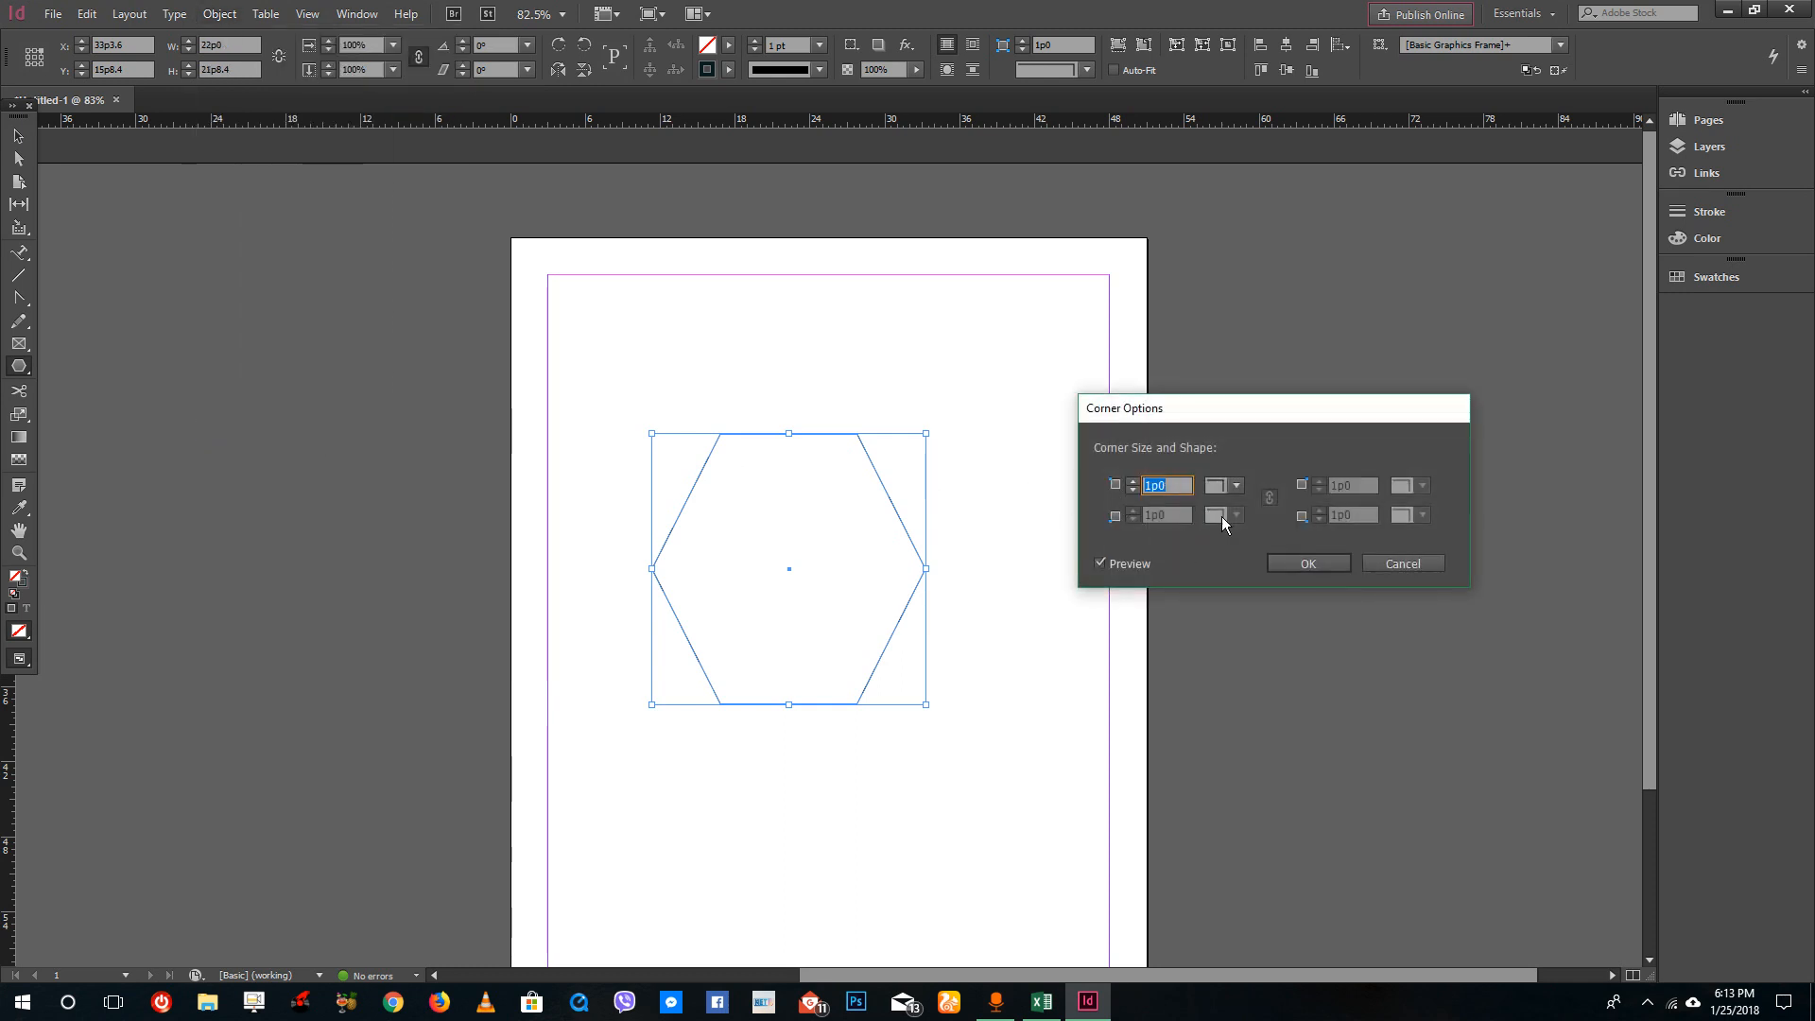
pyautogui.click(1224, 486)
pyautogui.click(1248, 556)
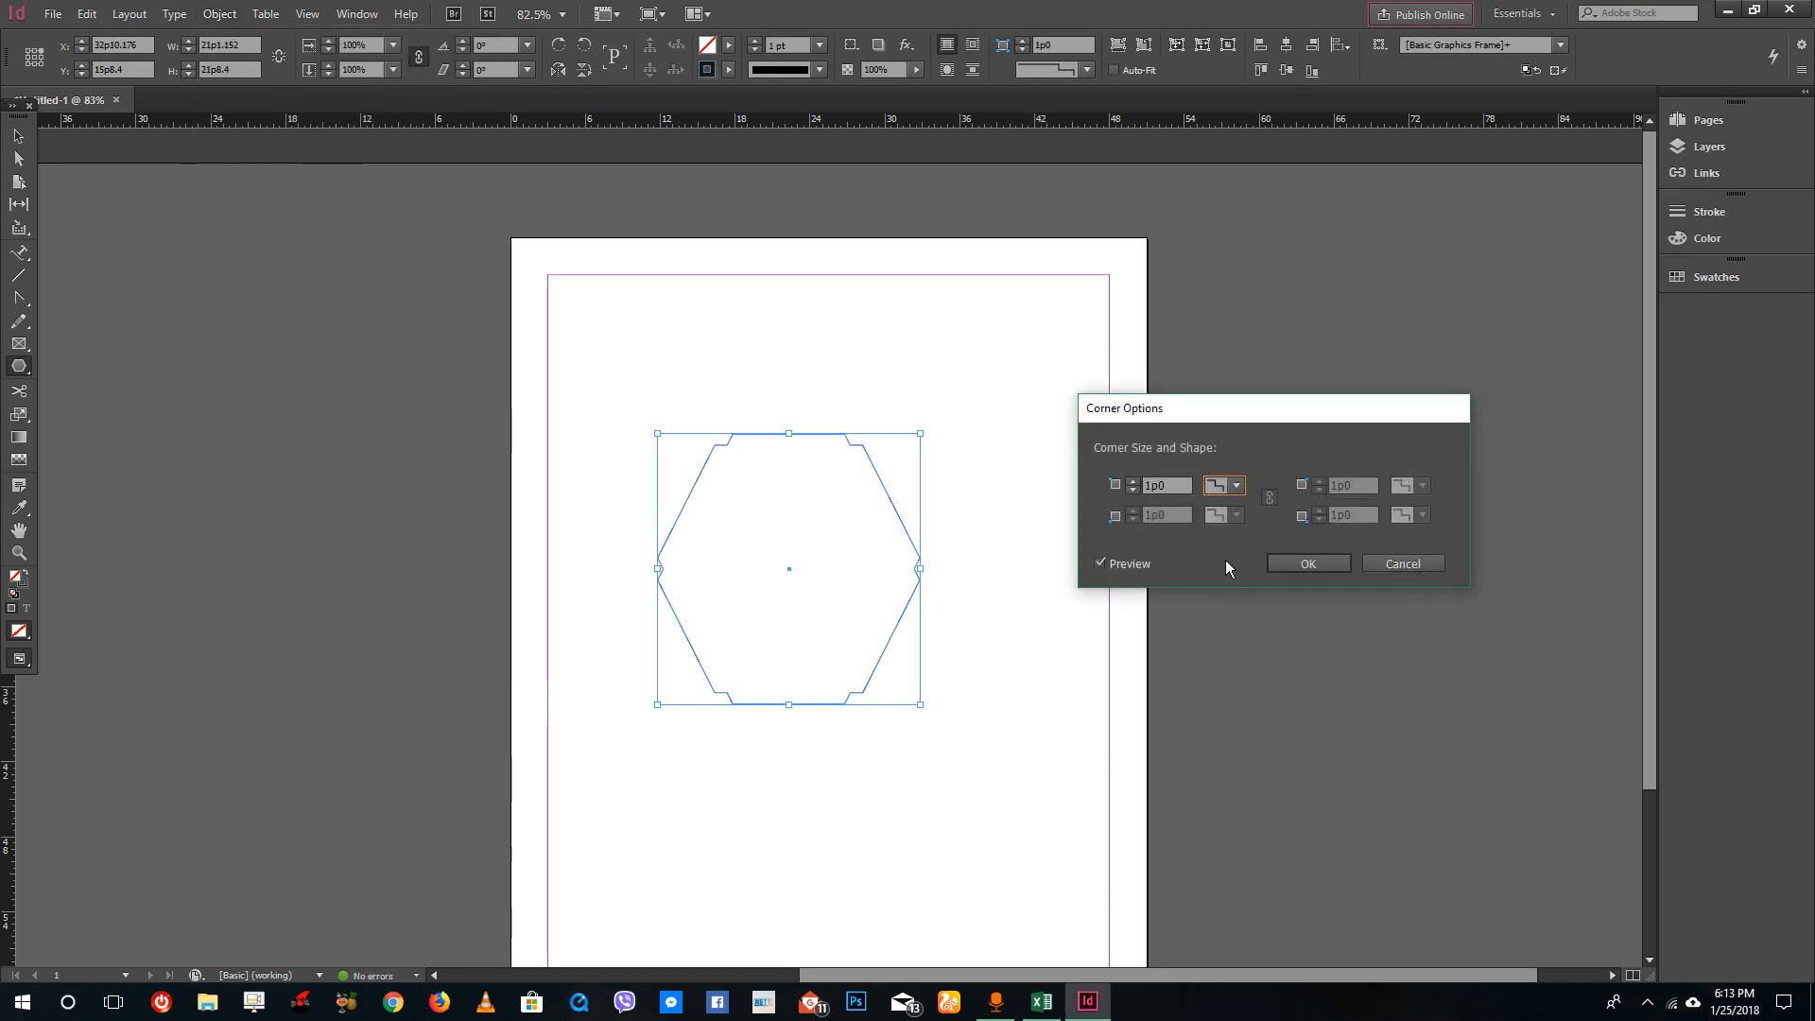
pyautogui.click(1133, 480)
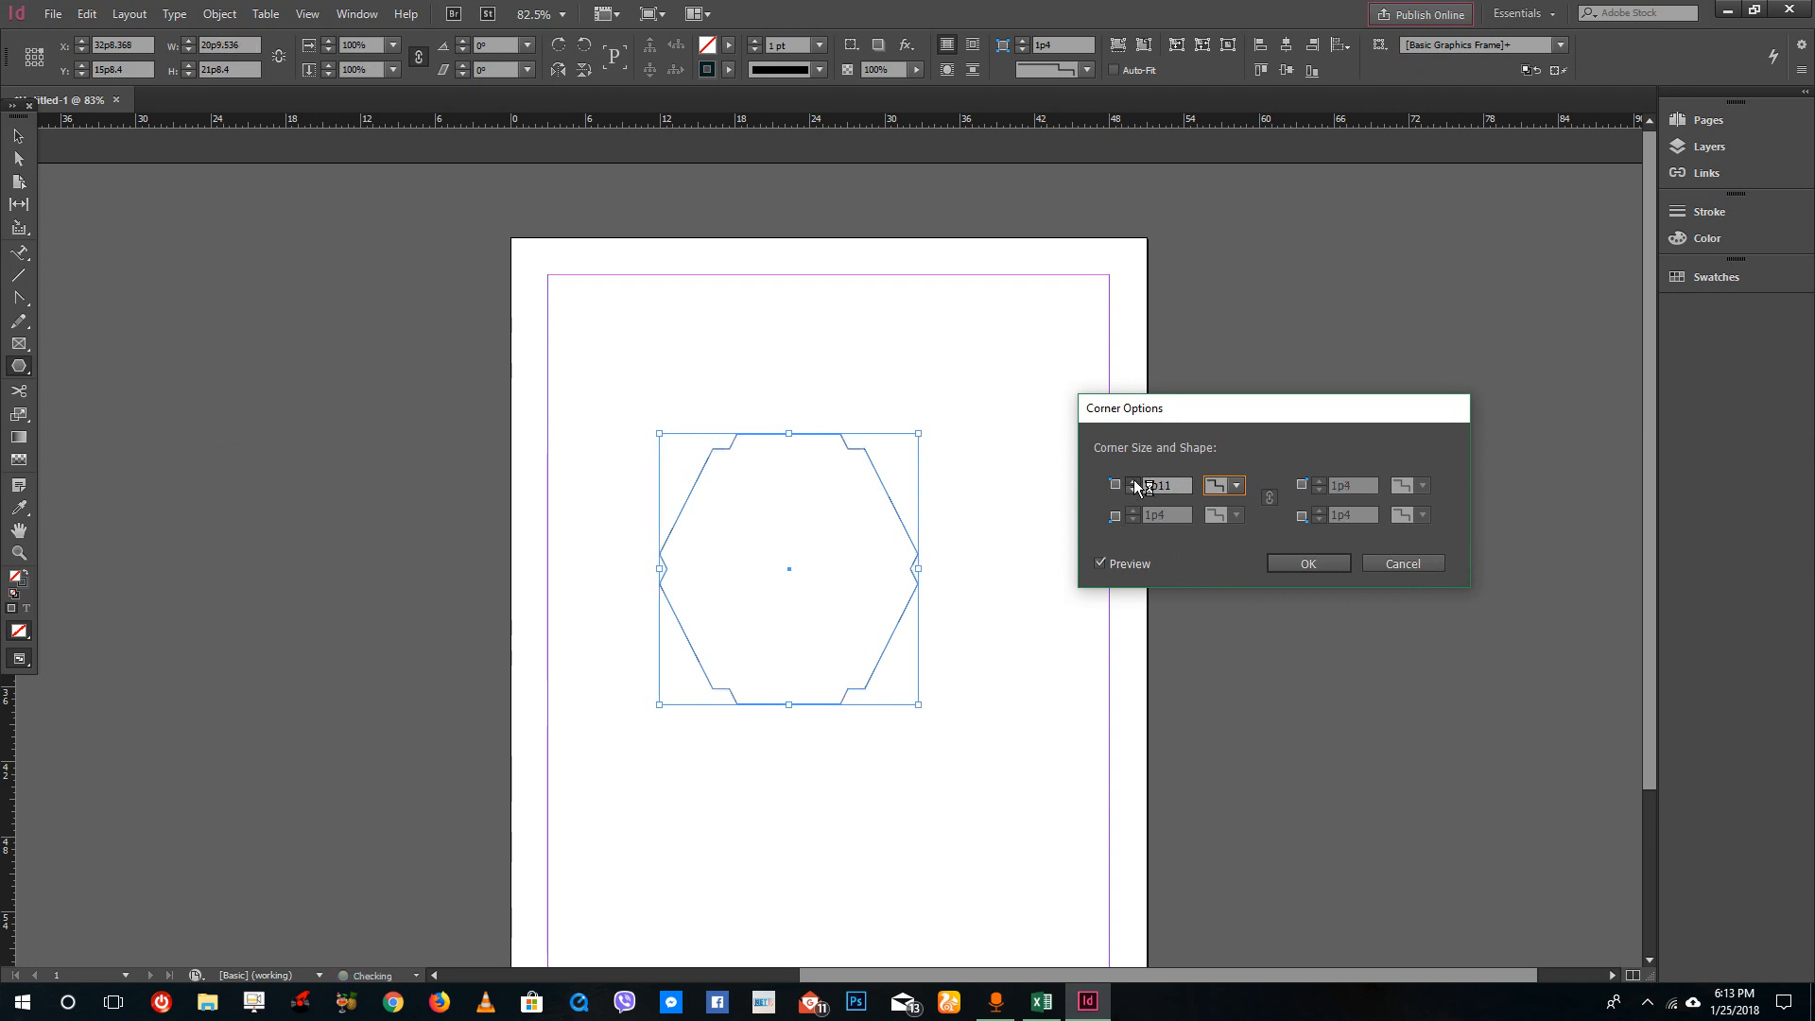
pyautogui.click(1134, 481)
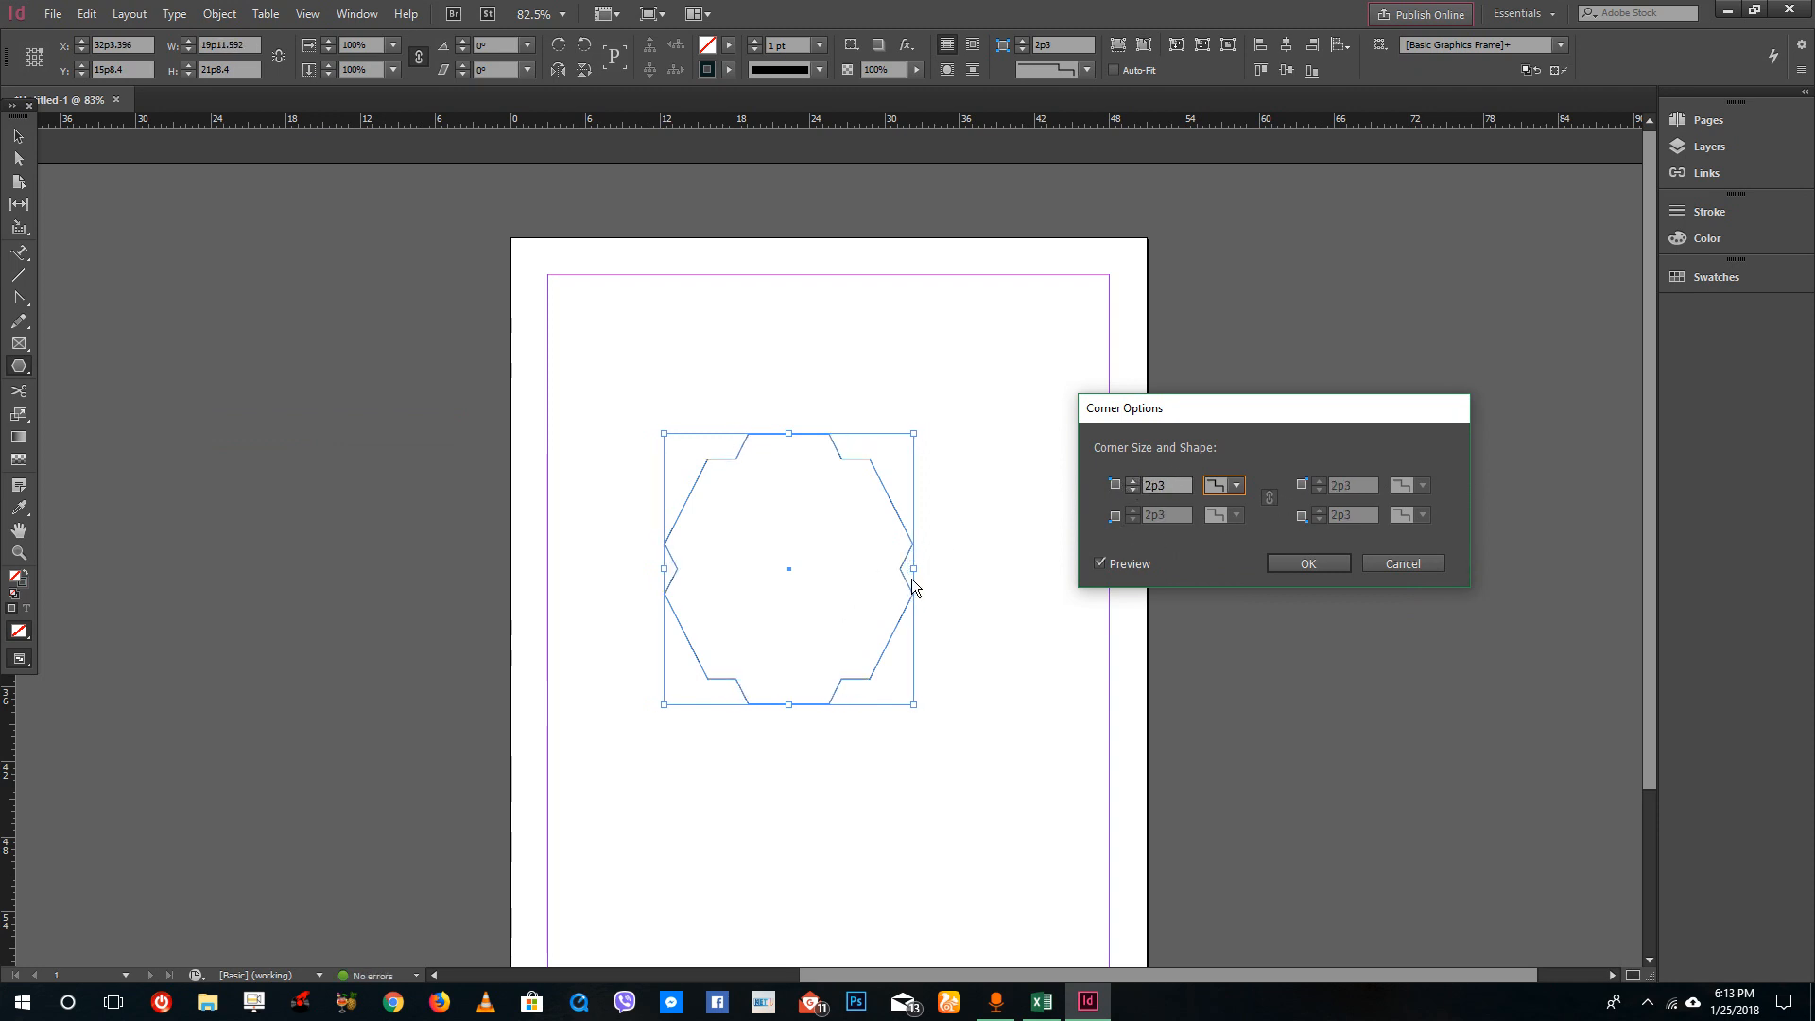
pyautogui.click(1131, 479)
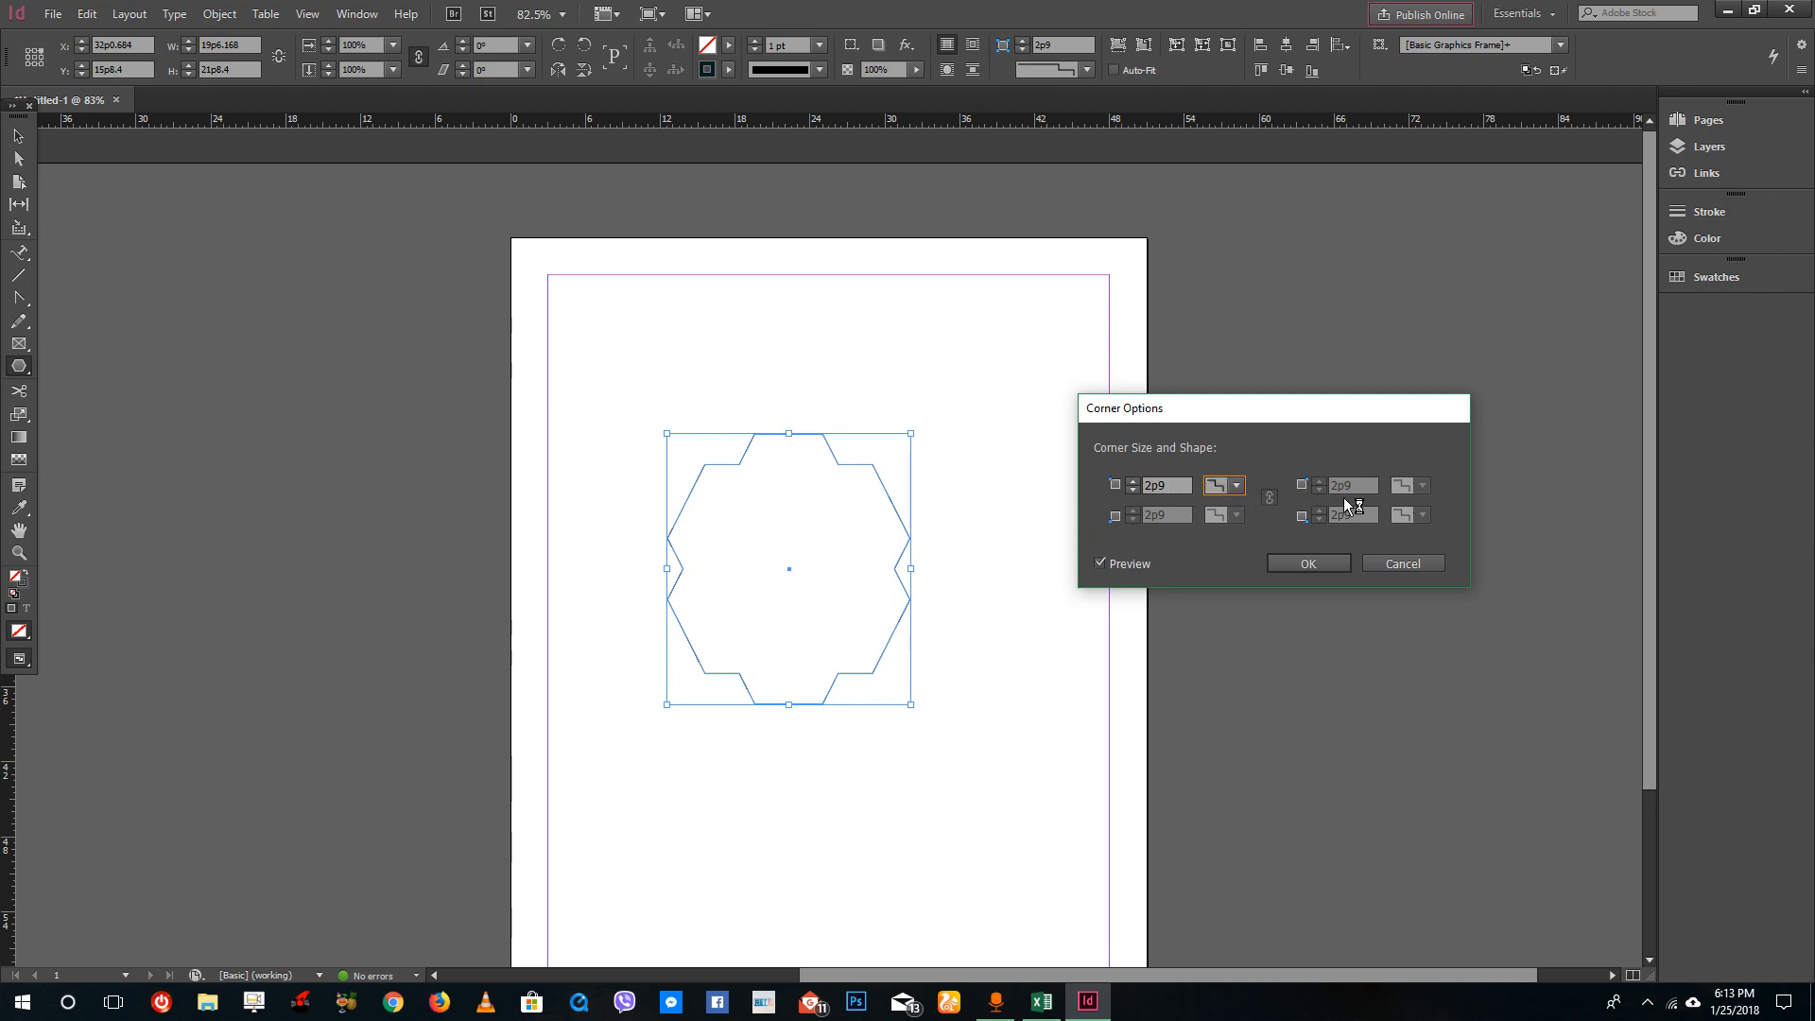
# - Try other shapes and Rounded, then confirm Inverse Rounded corners at 2p9
pyautogui.click(1236, 489)
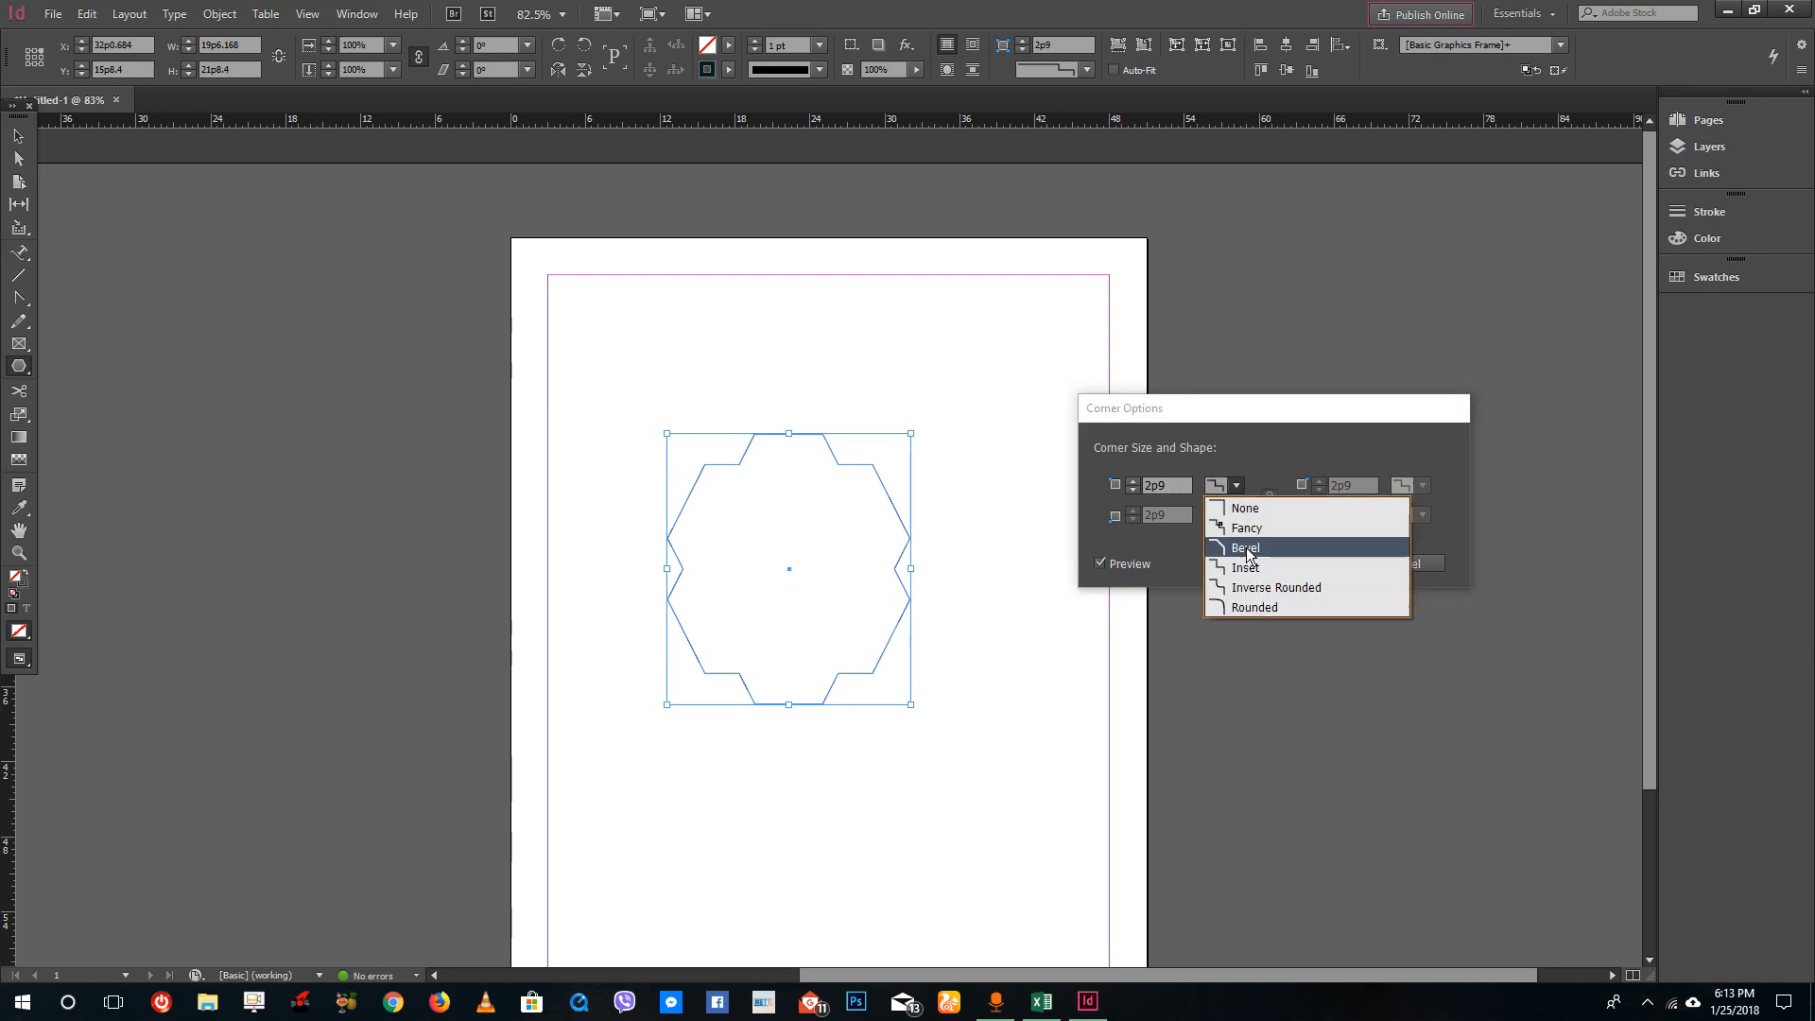
pyautogui.click(1256, 530)
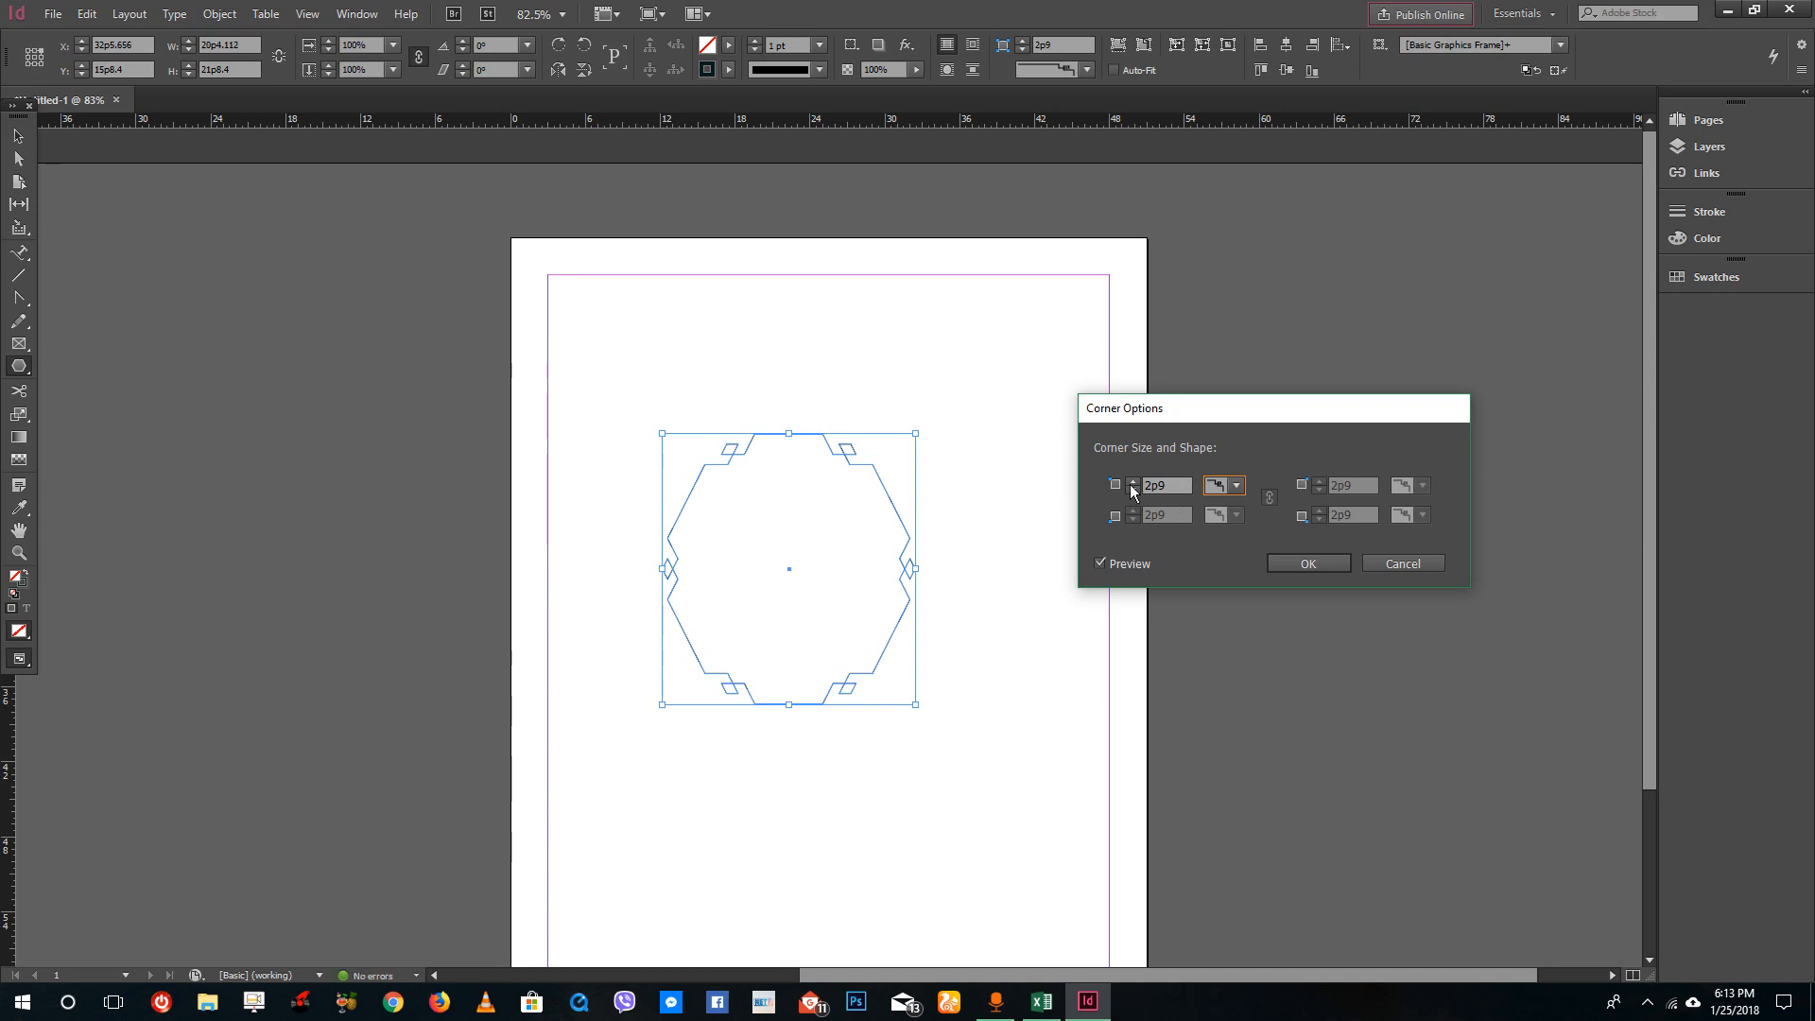
pyautogui.click(1224, 486)
pyautogui.click(1253, 609)
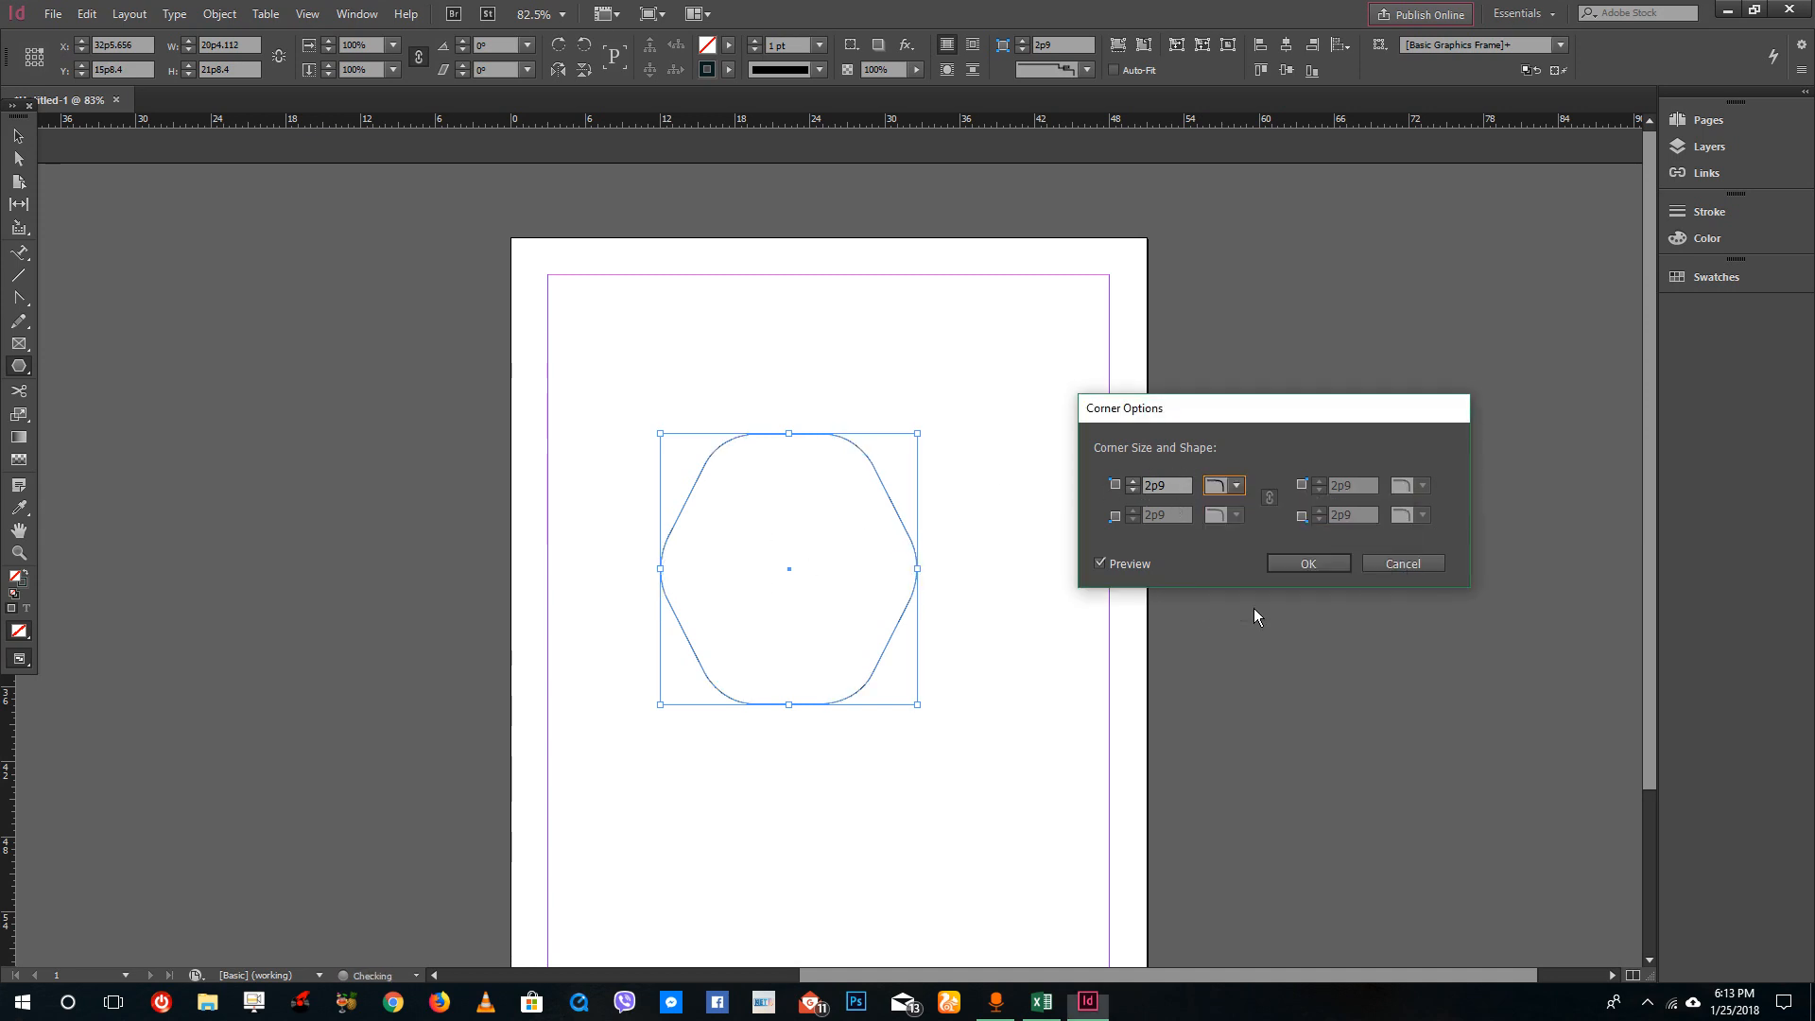
pyautogui.click(1225, 487)
pyautogui.click(1251, 573)
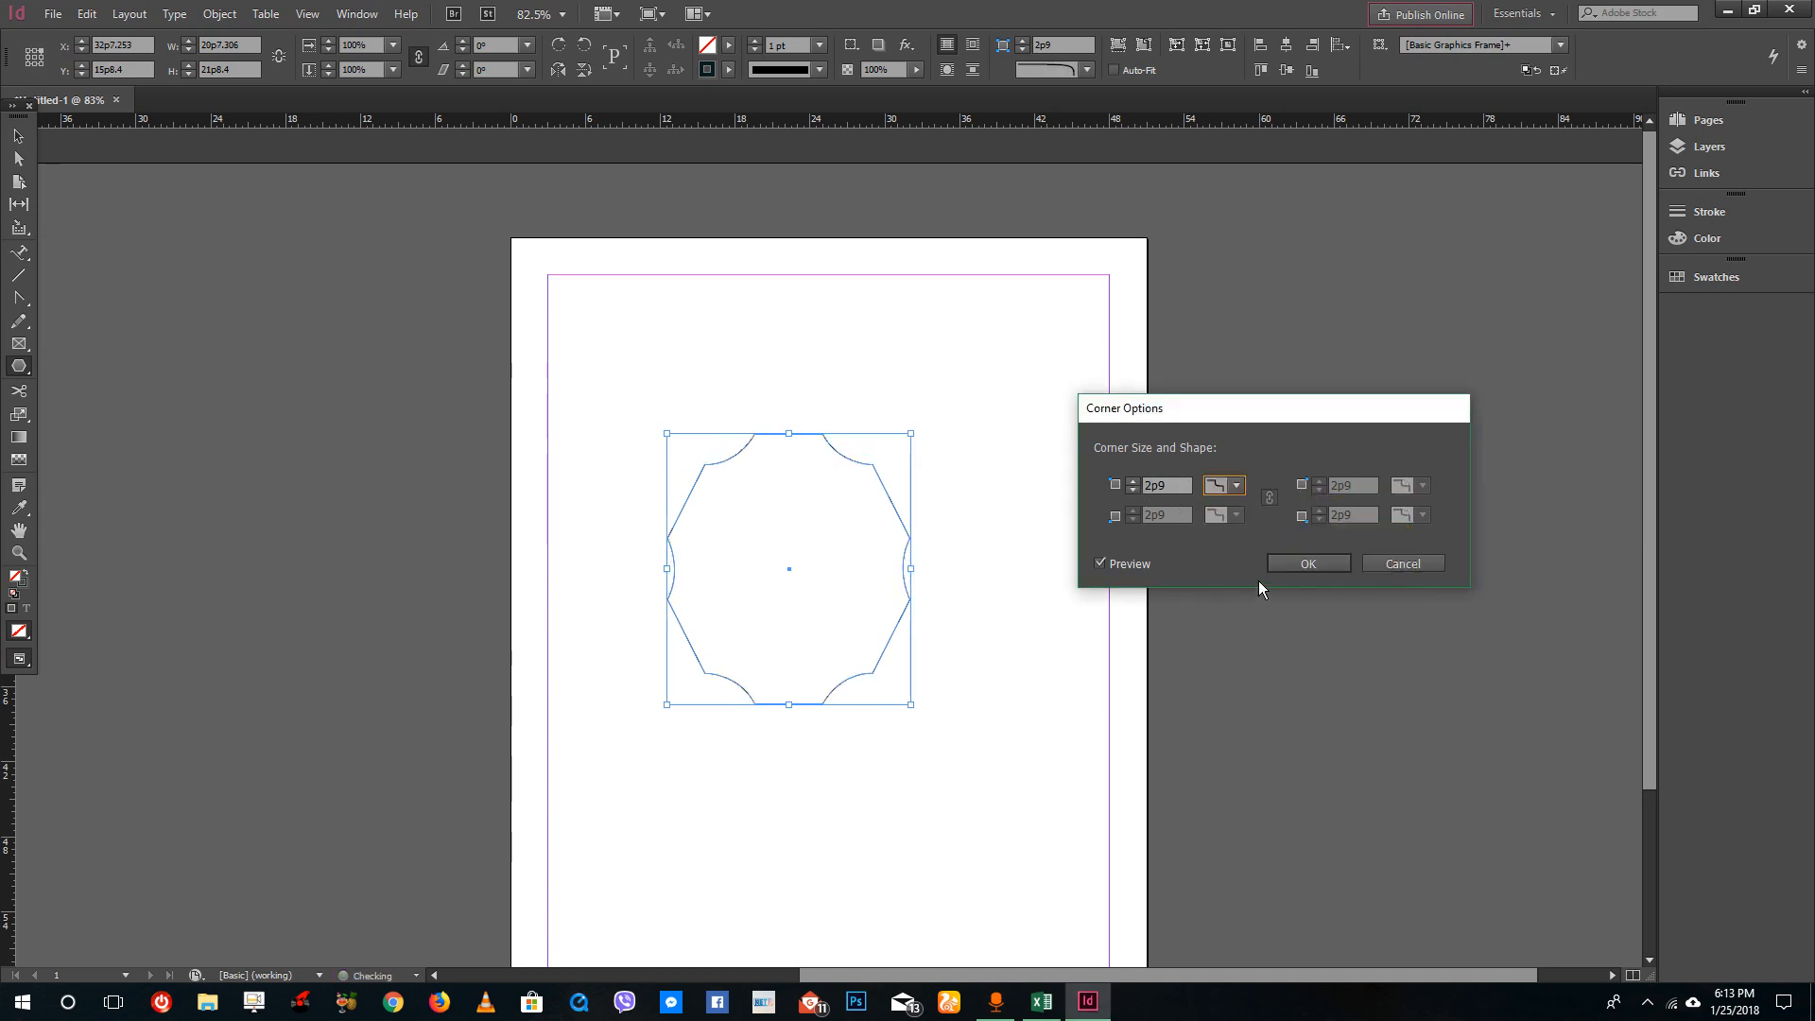
pyautogui.click(1410, 563)
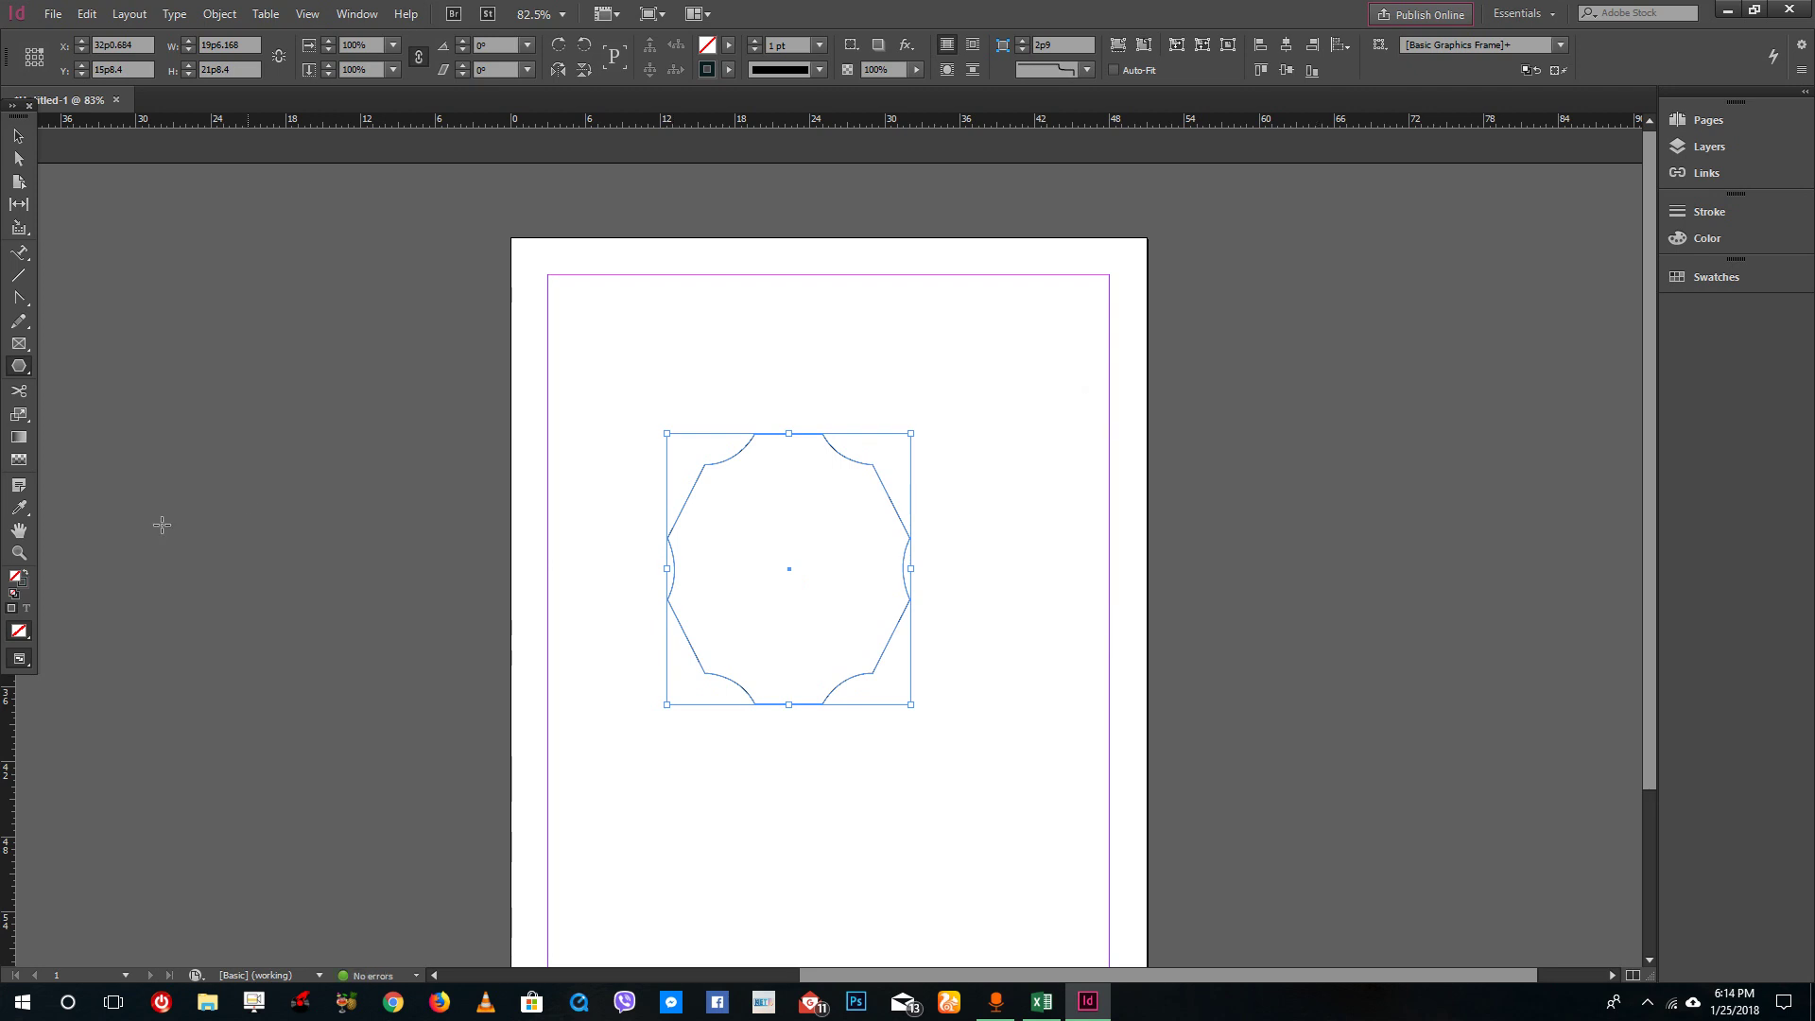
# - Switch from the shape tools to the Pen Tool
pyautogui.rightClick(23, 368)
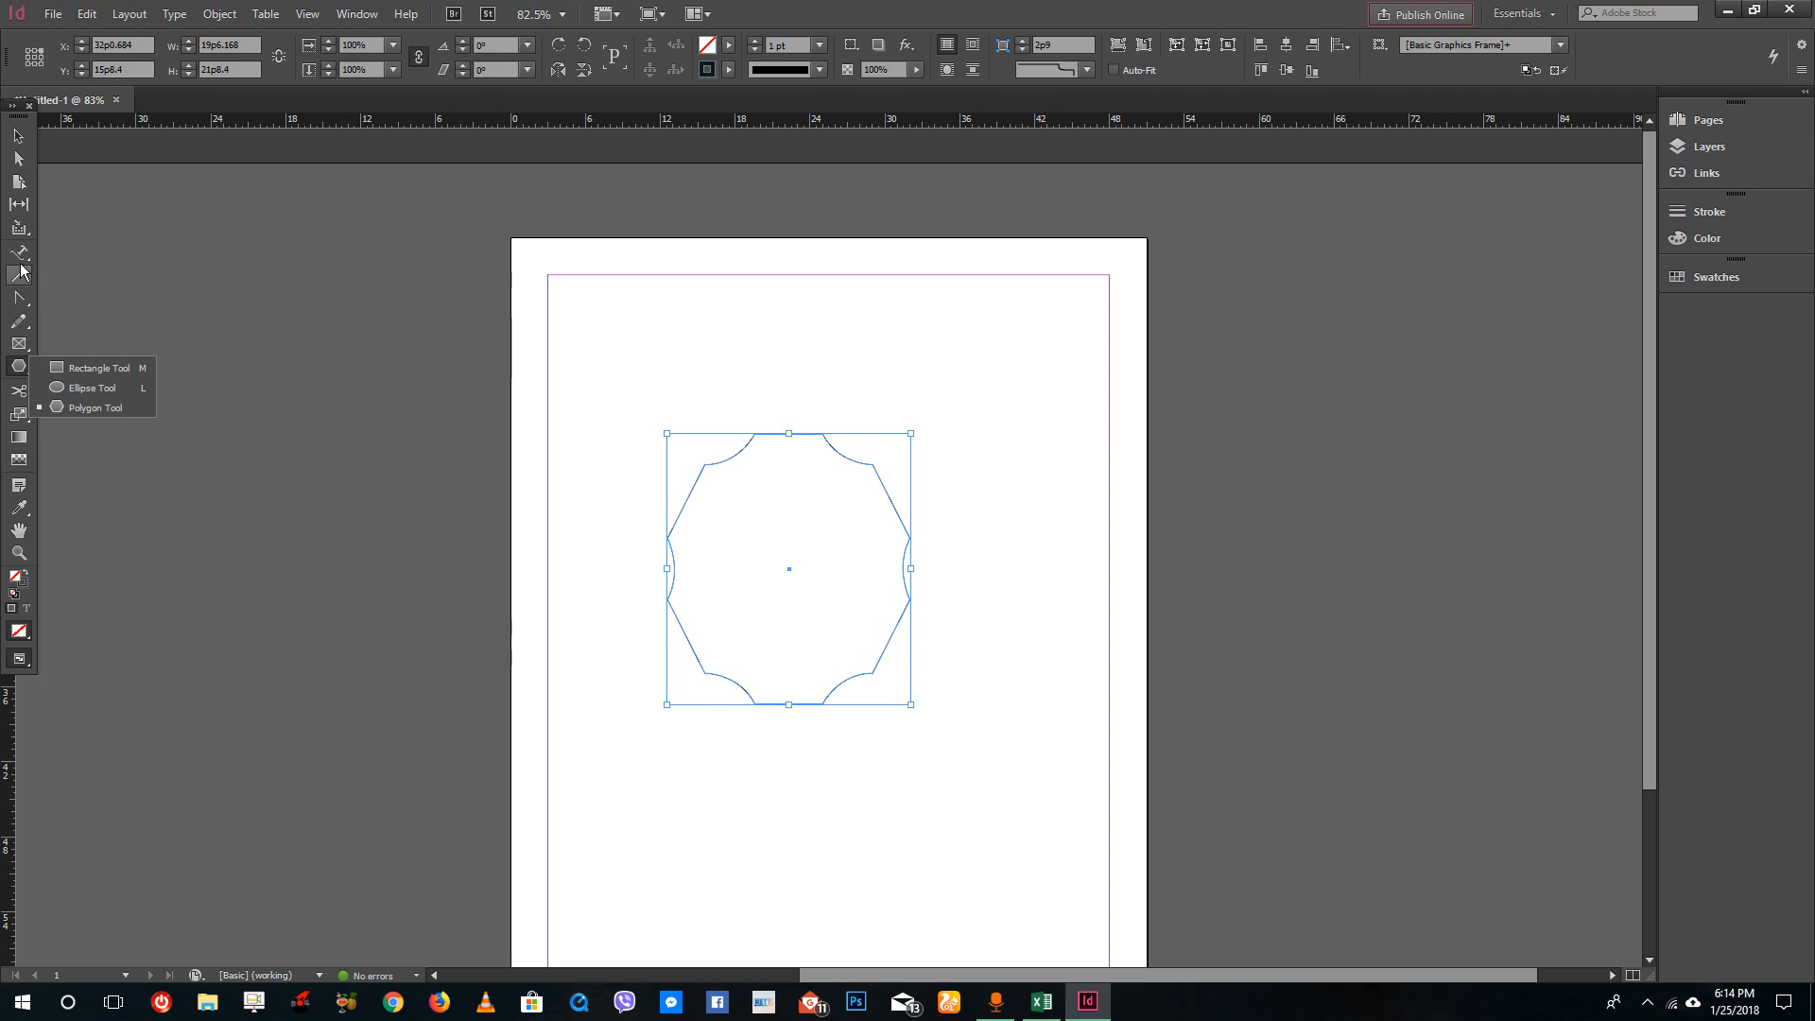
pyautogui.click(18, 303)
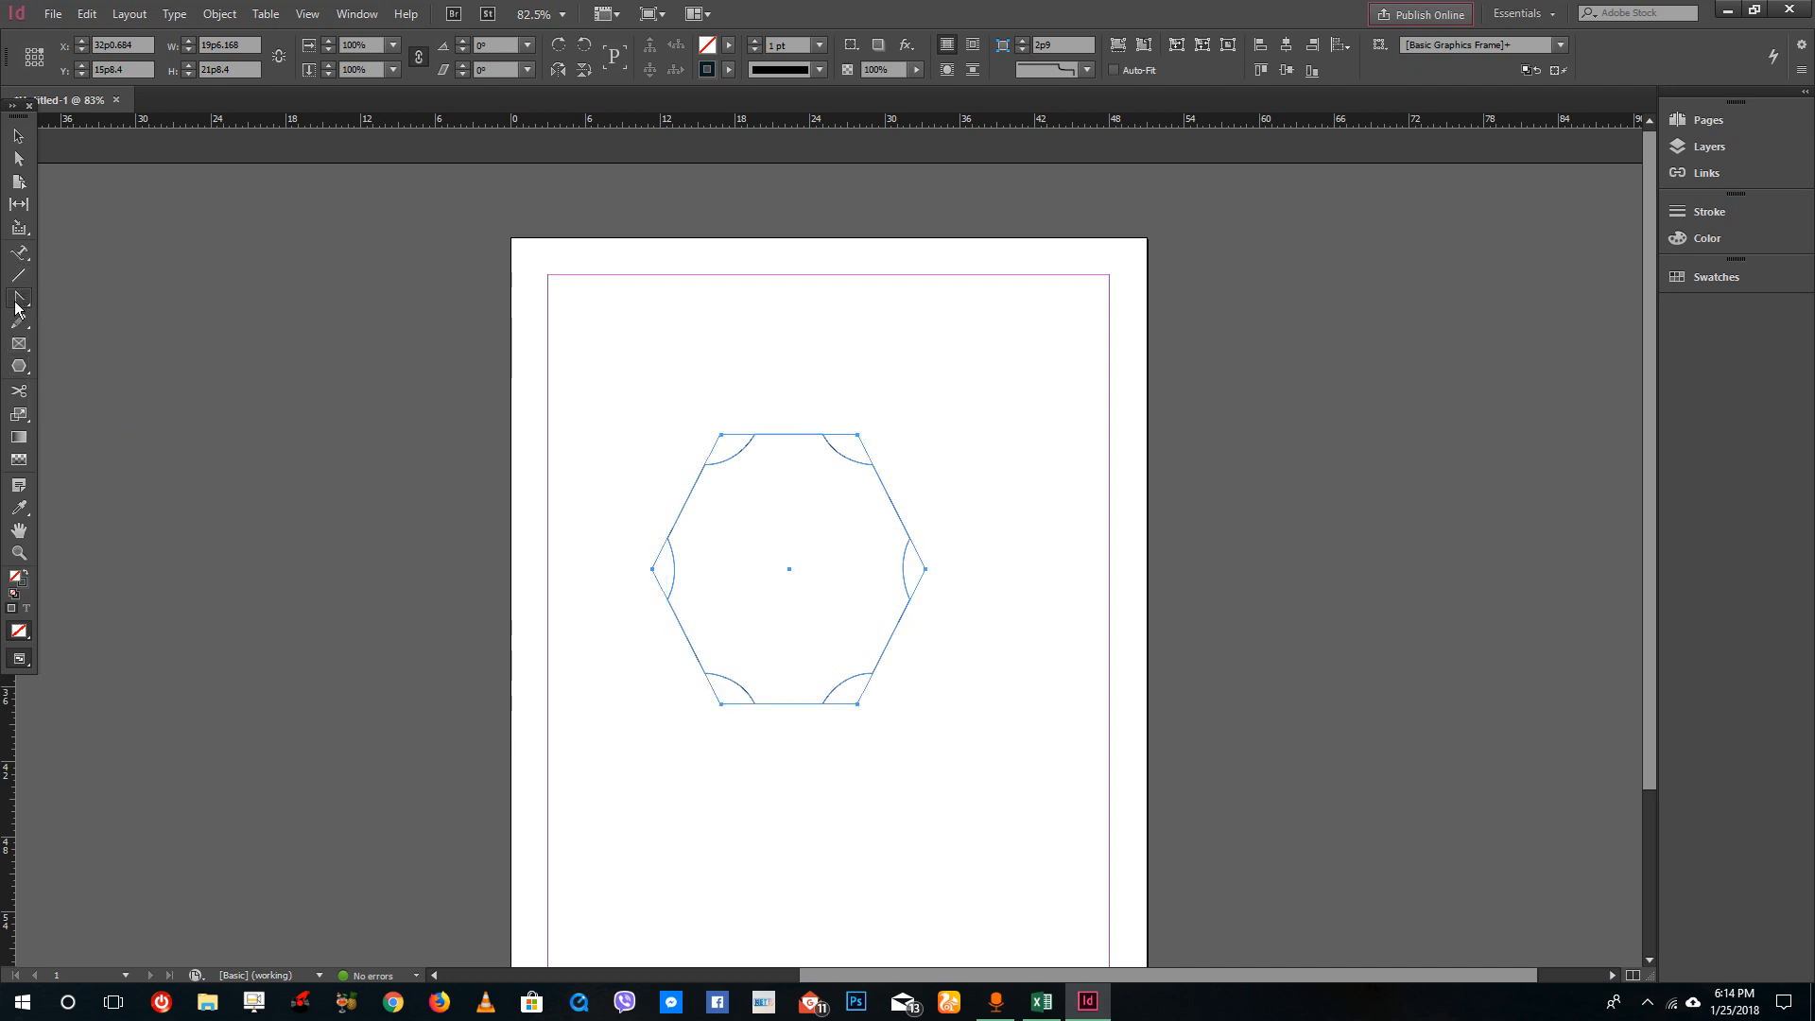
pyautogui.rightClick(18, 304)
pyautogui.click(115, 294)
# - Draw an angular path with a curved start to the right of the hexagon
pyautogui.click(990, 323)
pyautogui.moveTo(950, 386); pyautogui.dragTo(929, 405)
pyautogui.click(1047, 420)
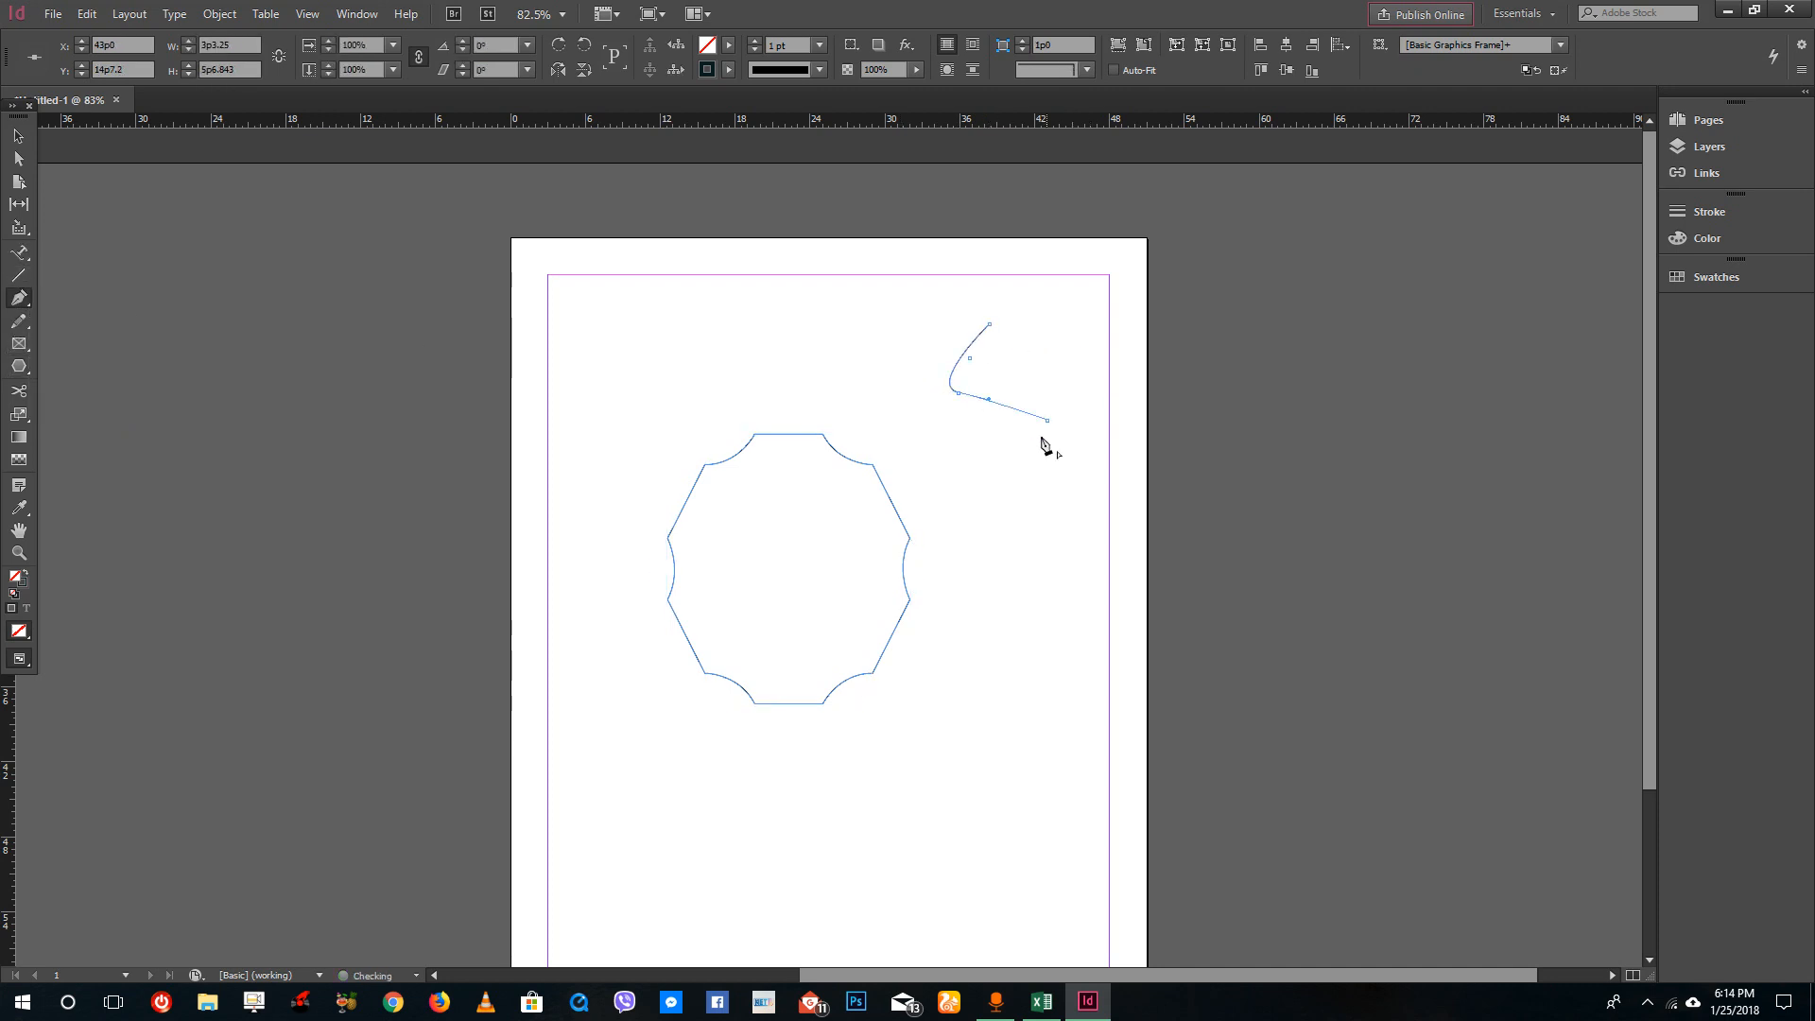
pyautogui.click(981, 619)
pyautogui.click(1027, 727)
pyautogui.click(1086, 660)
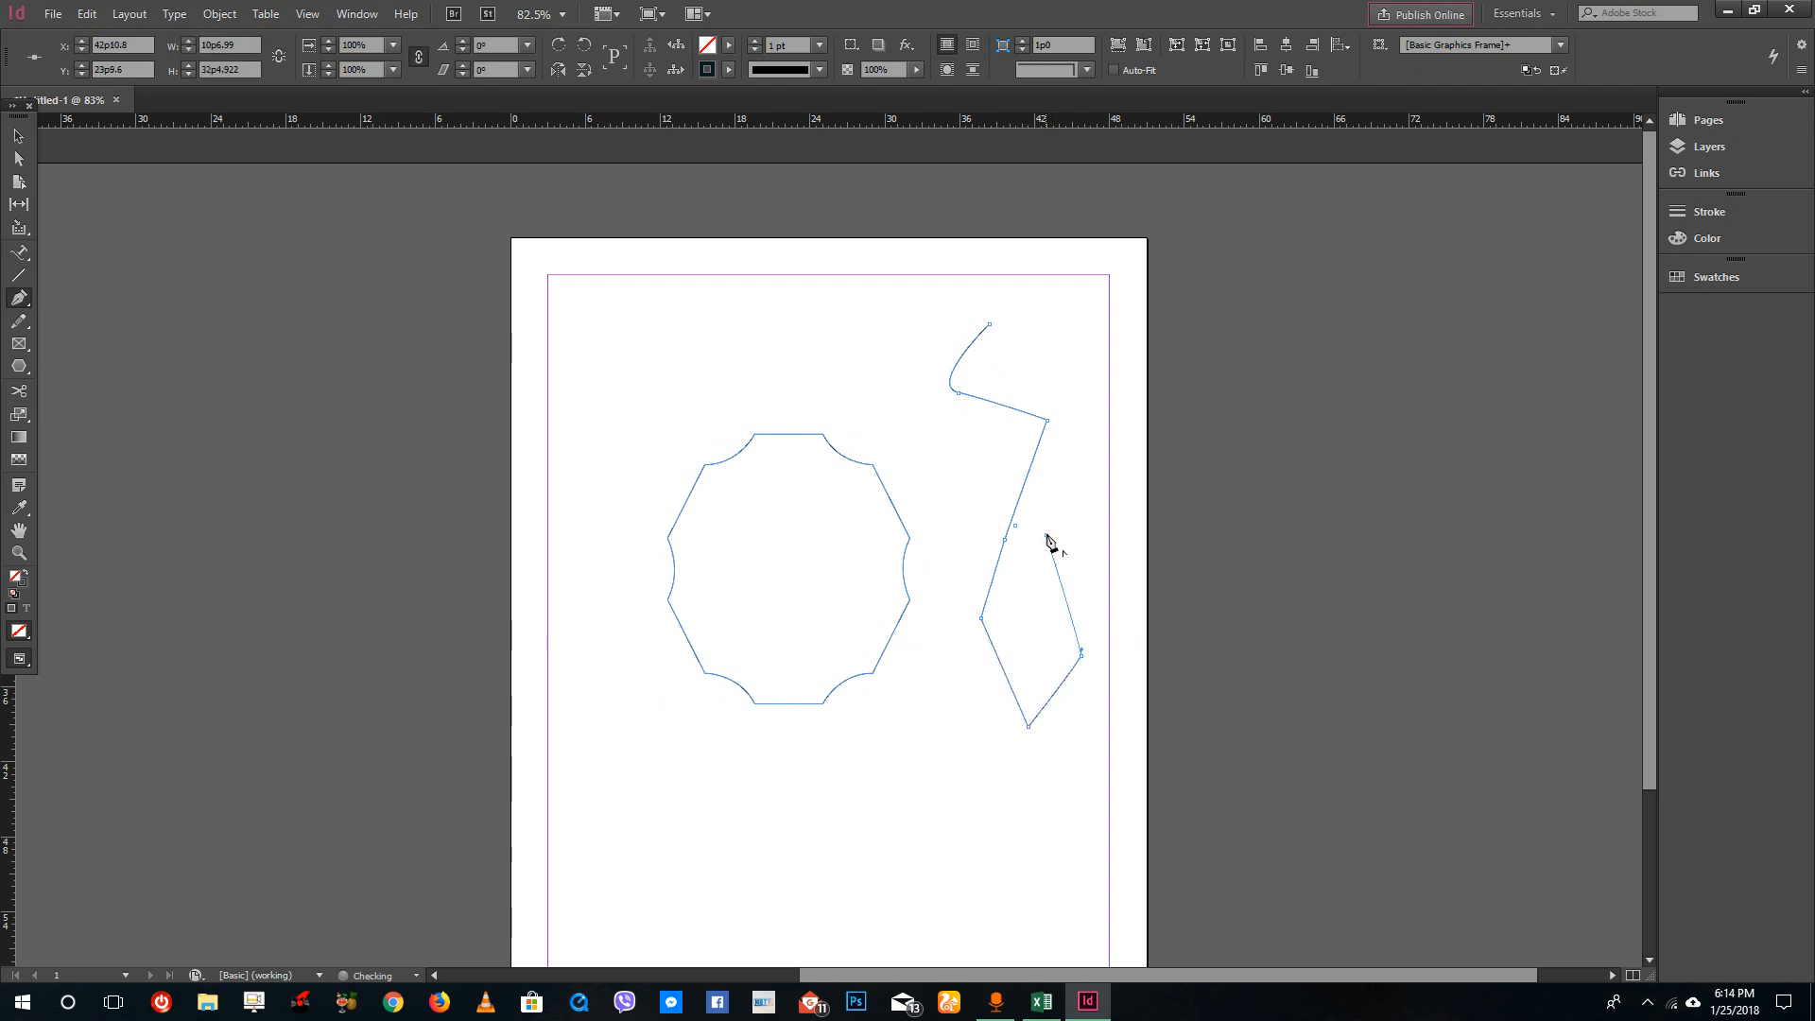
pyautogui.click(1047, 536)
pyautogui.click(935, 493)
pyautogui.press('Escape')
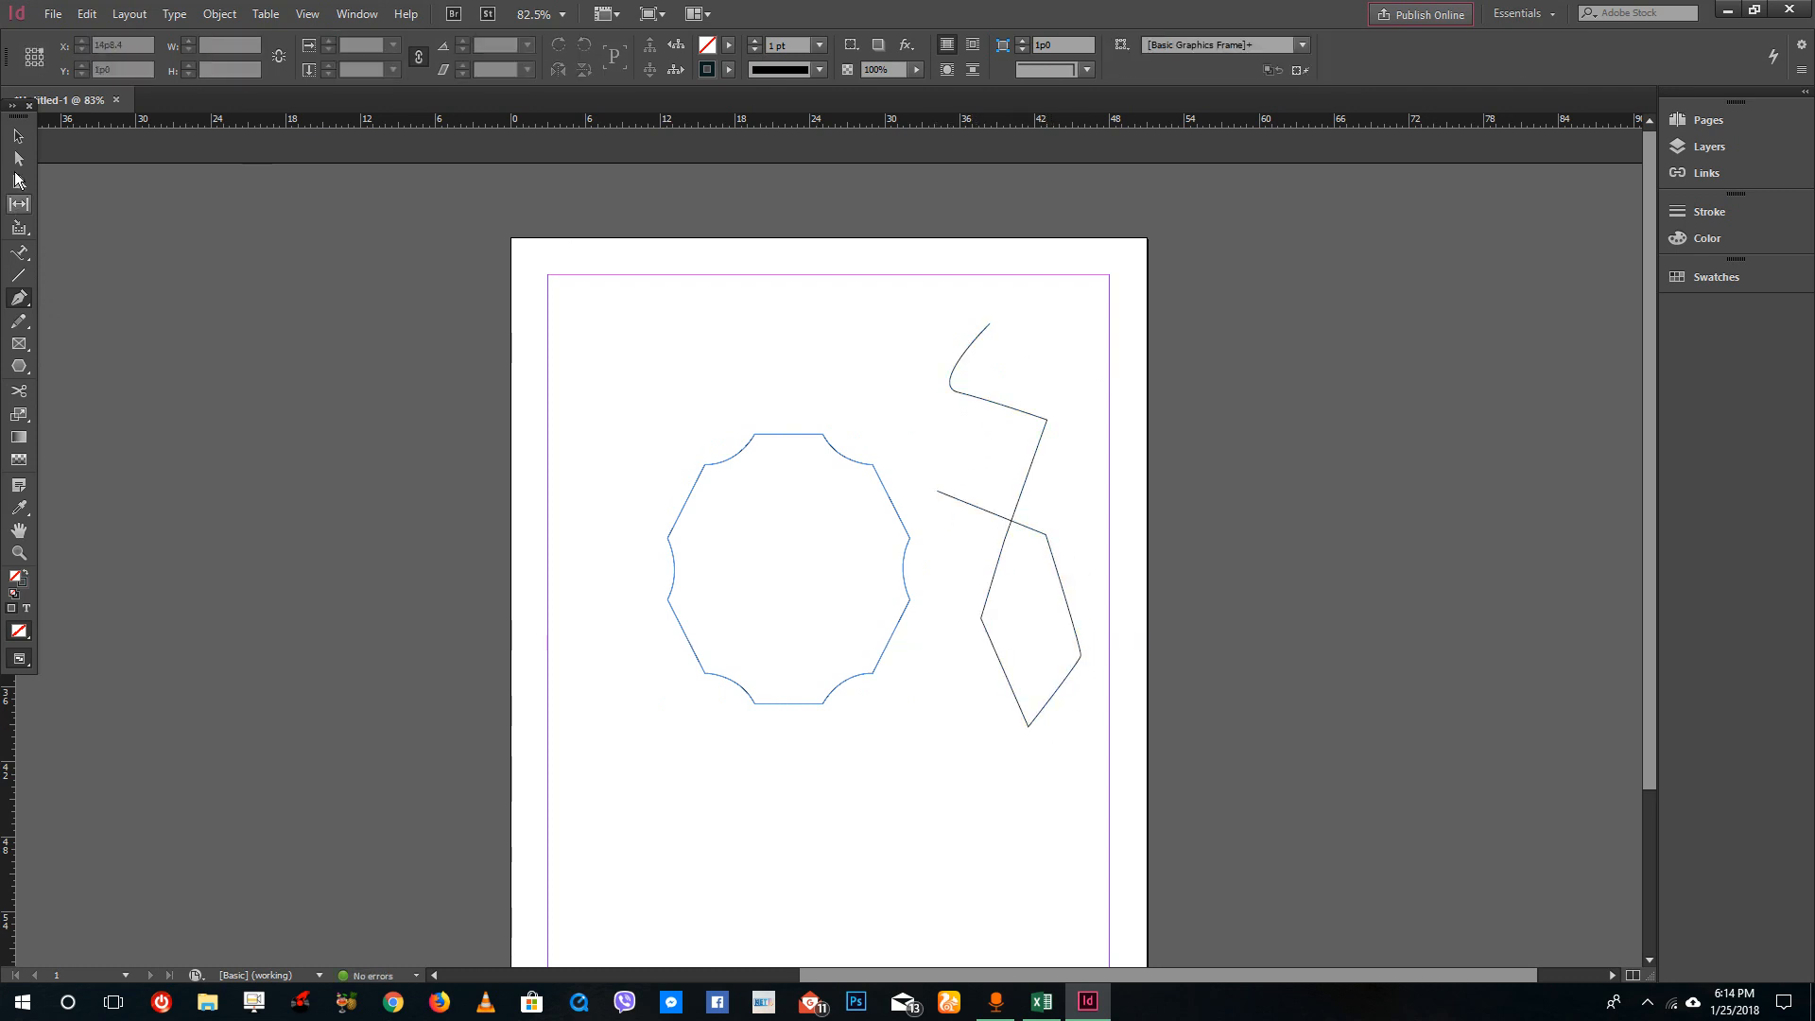
# - Select the new pen path with the Selection tool
pyautogui.press('v')
pyautogui.moveTo(1142, 248); pyautogui.dragTo(994, 567)
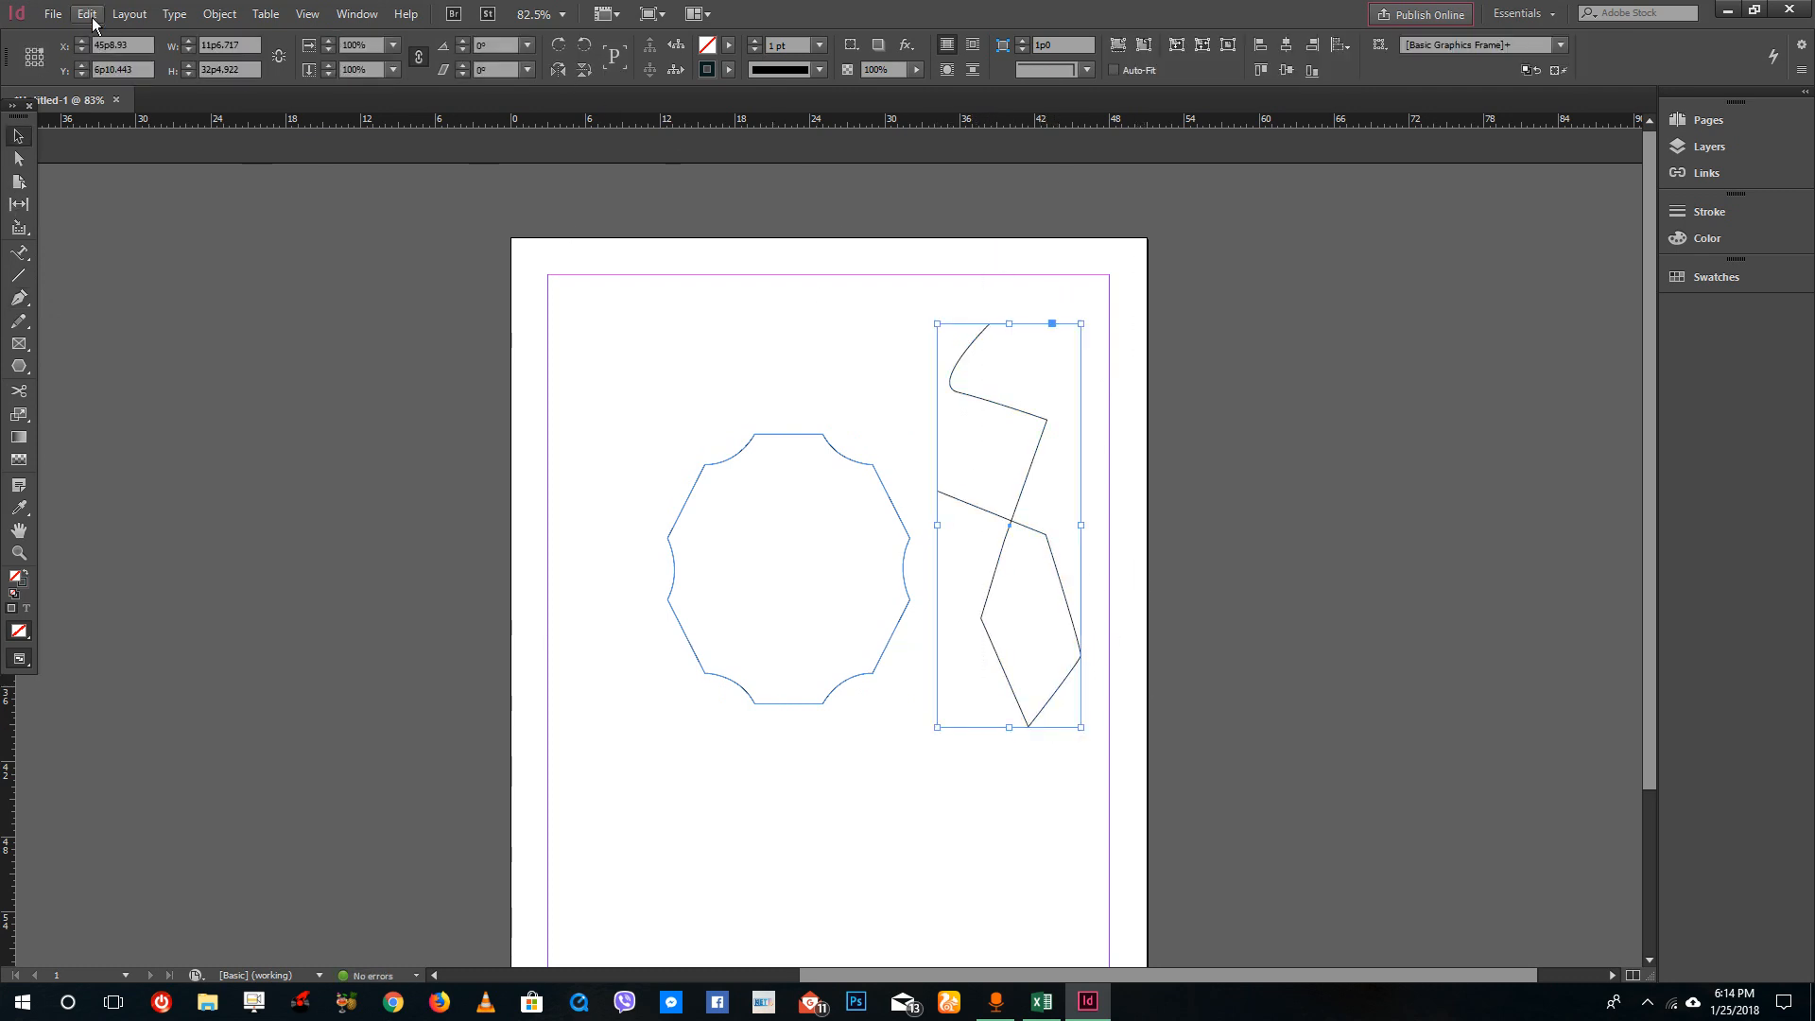
# - In the path's Corner Options, raise the corner size to 3p0
pyautogui.click(129, 14)
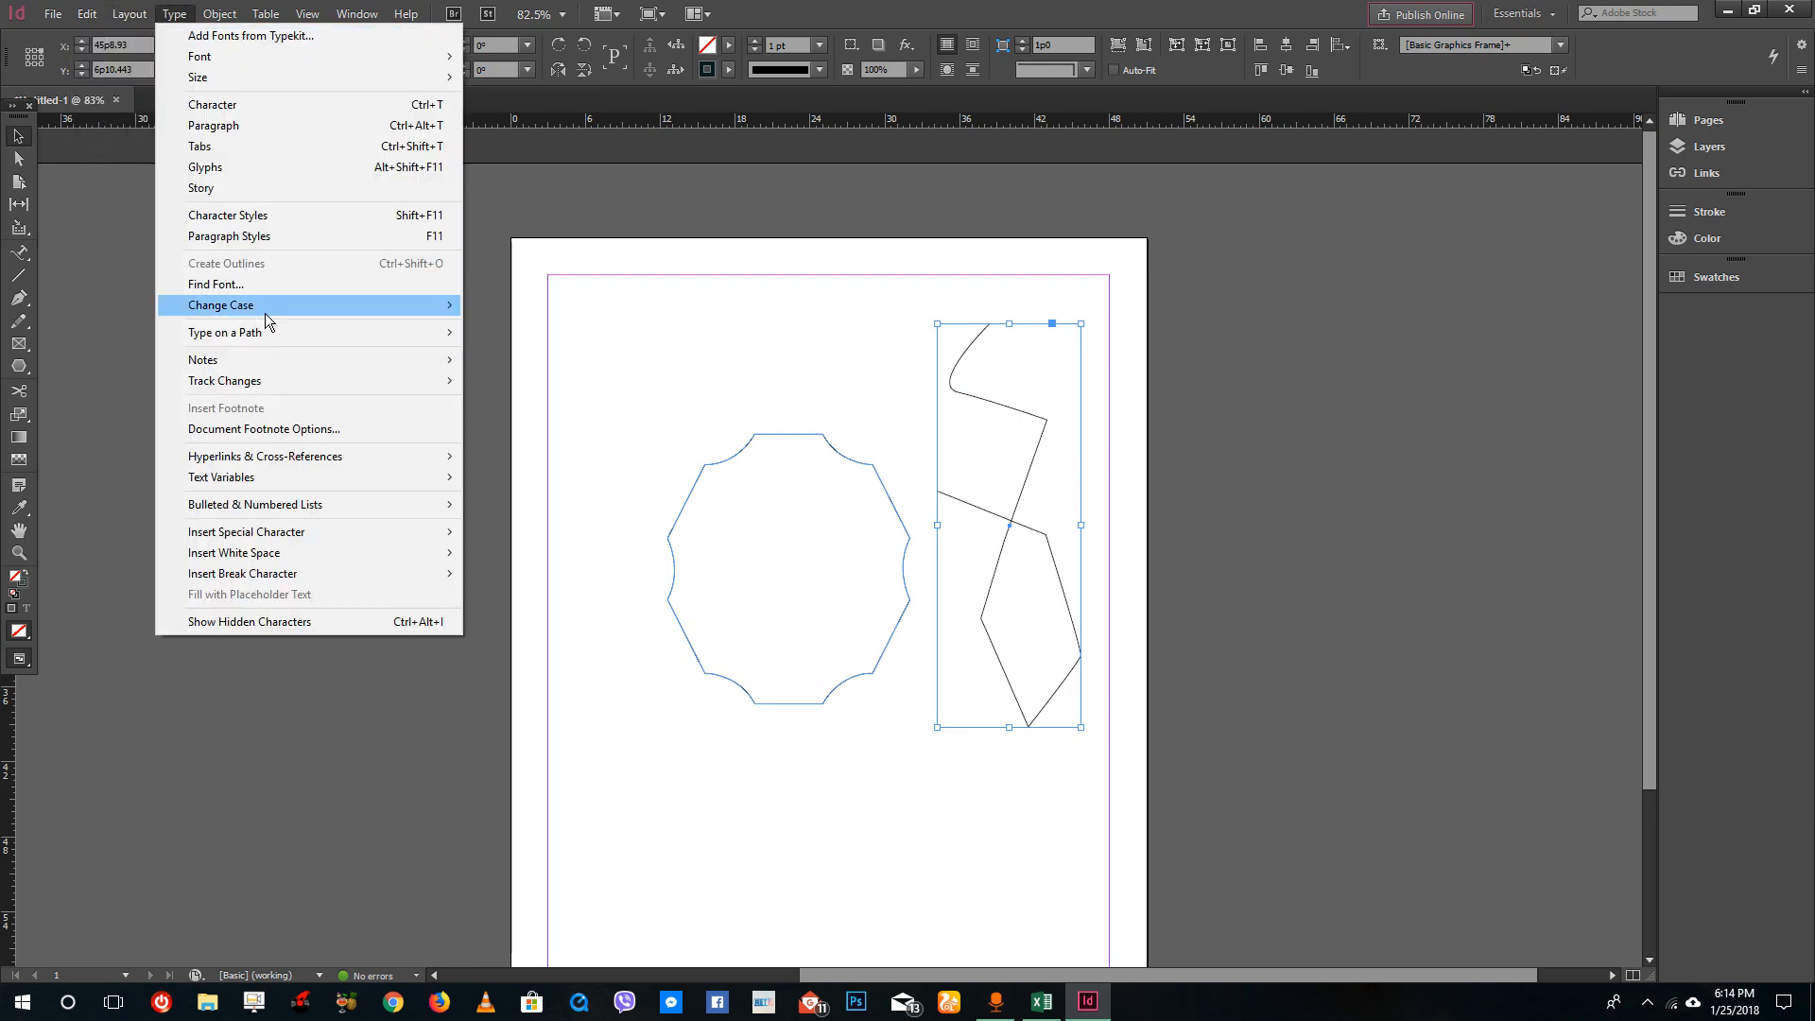
pyautogui.moveTo(220, 13)
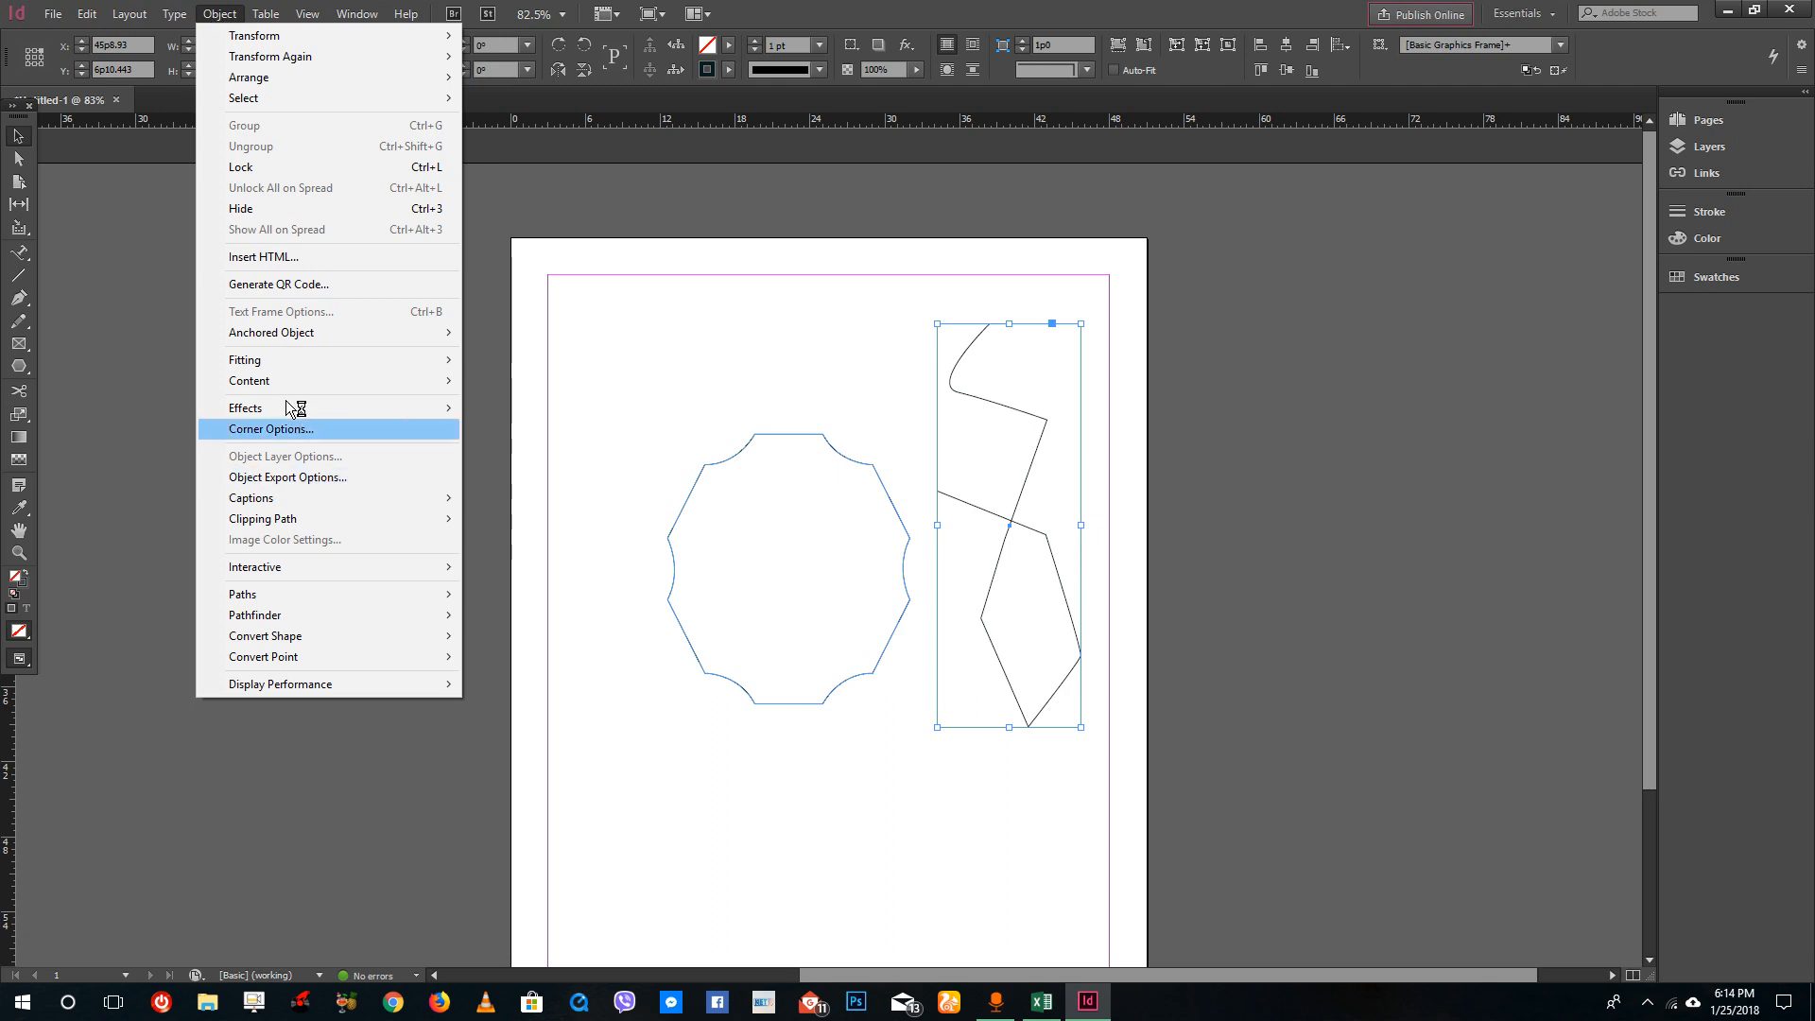
pyautogui.click(271, 429)
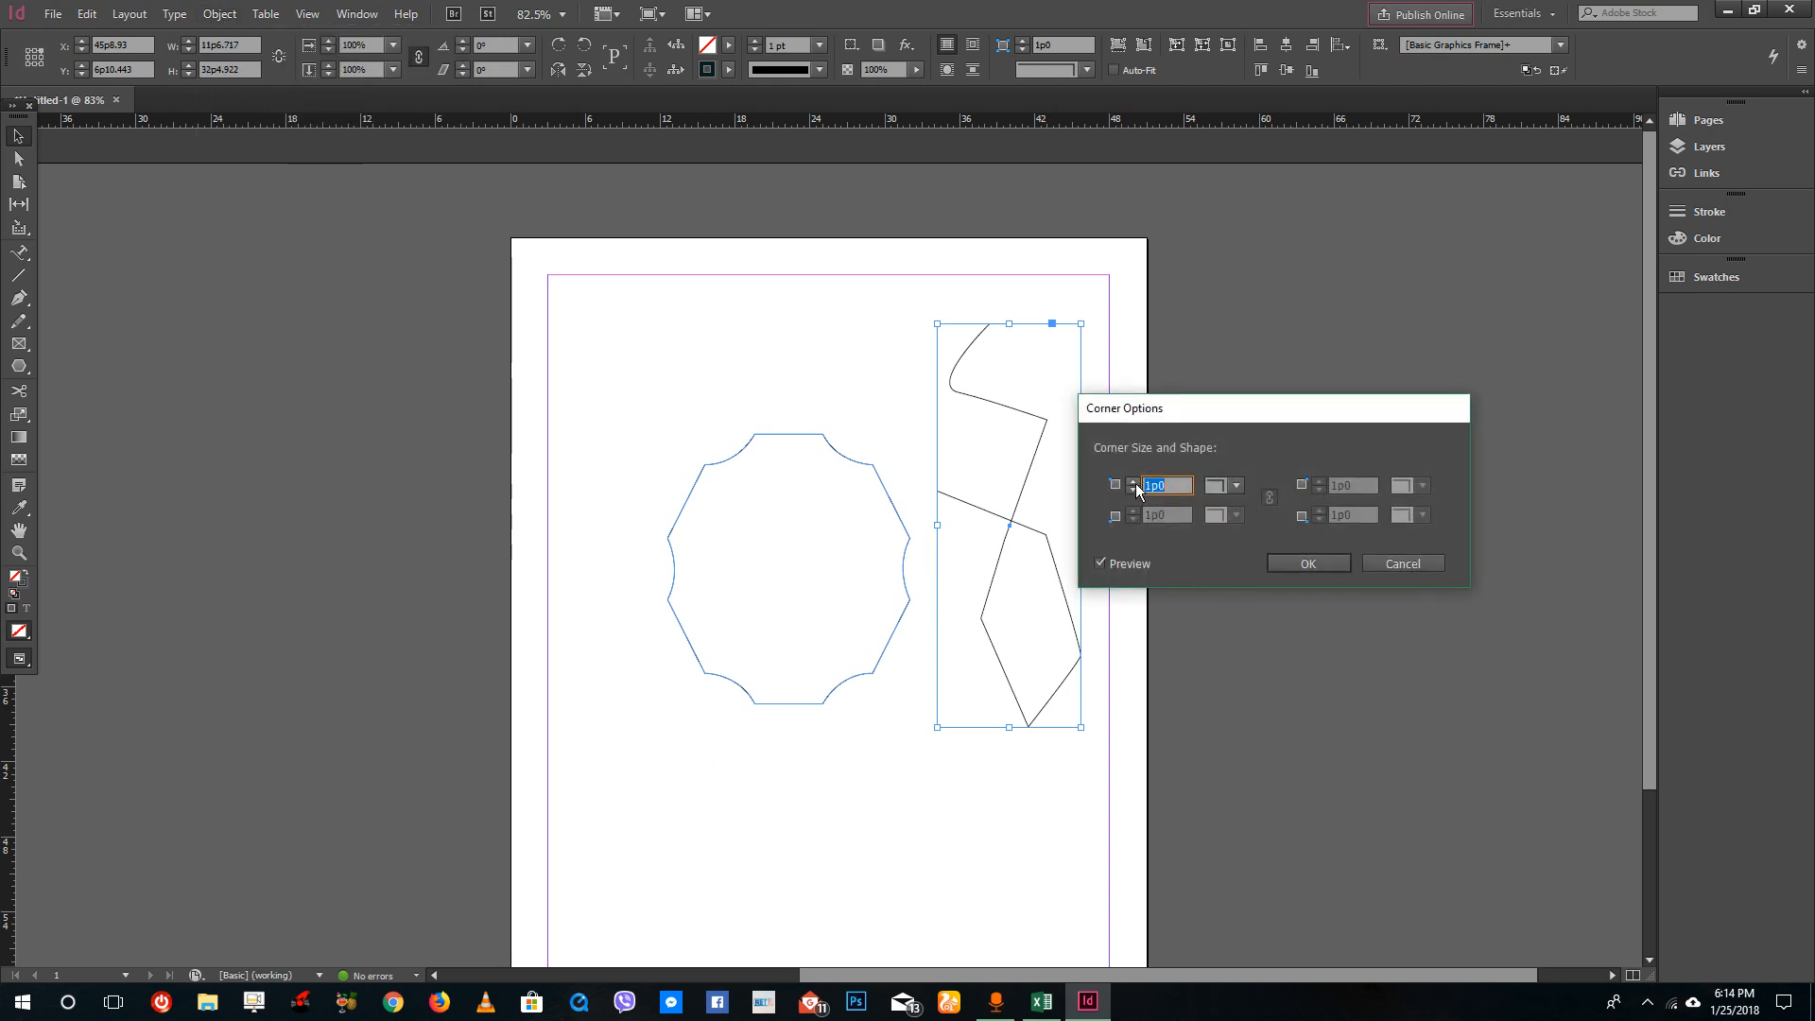
pyautogui.click(1136, 482)
pyautogui.click(1135, 482)
pyautogui.click(1134, 484)
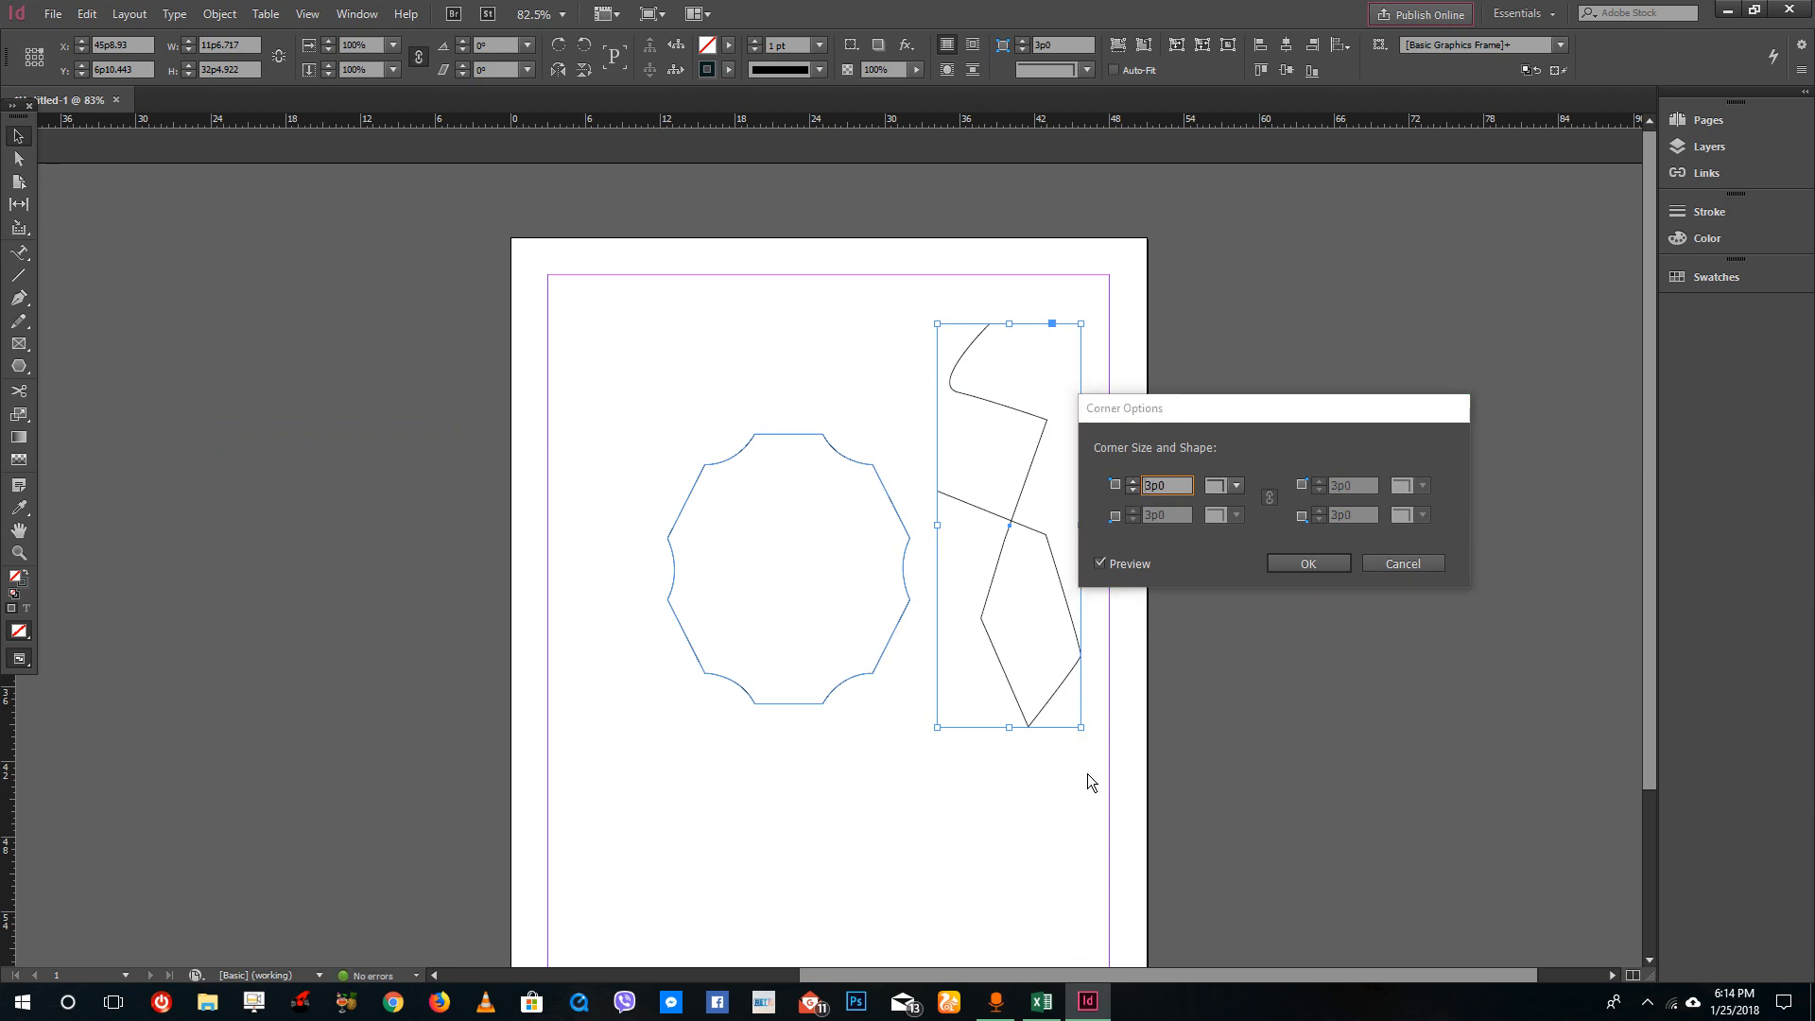
# - Try Rounded, then confirm Fancy corners on the path
pyautogui.click(1235, 485)
pyautogui.click(1247, 527)
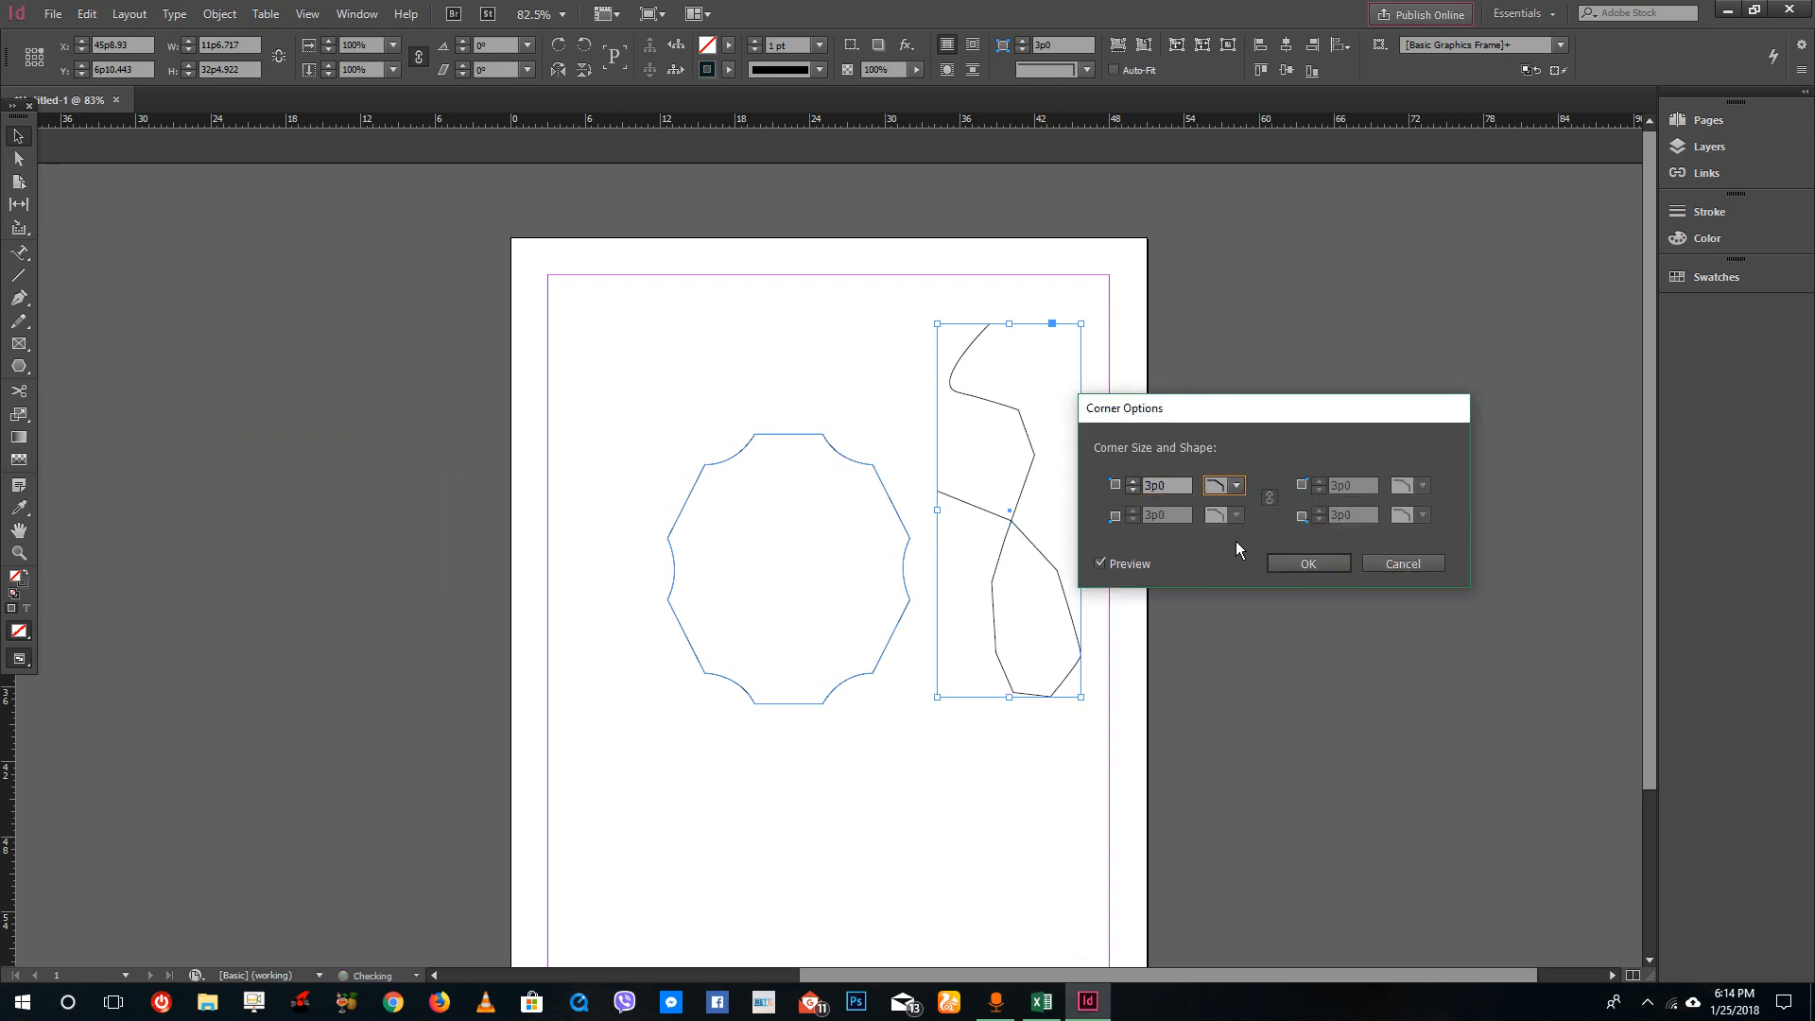
pyautogui.click(1235, 485)
pyautogui.click(1255, 532)
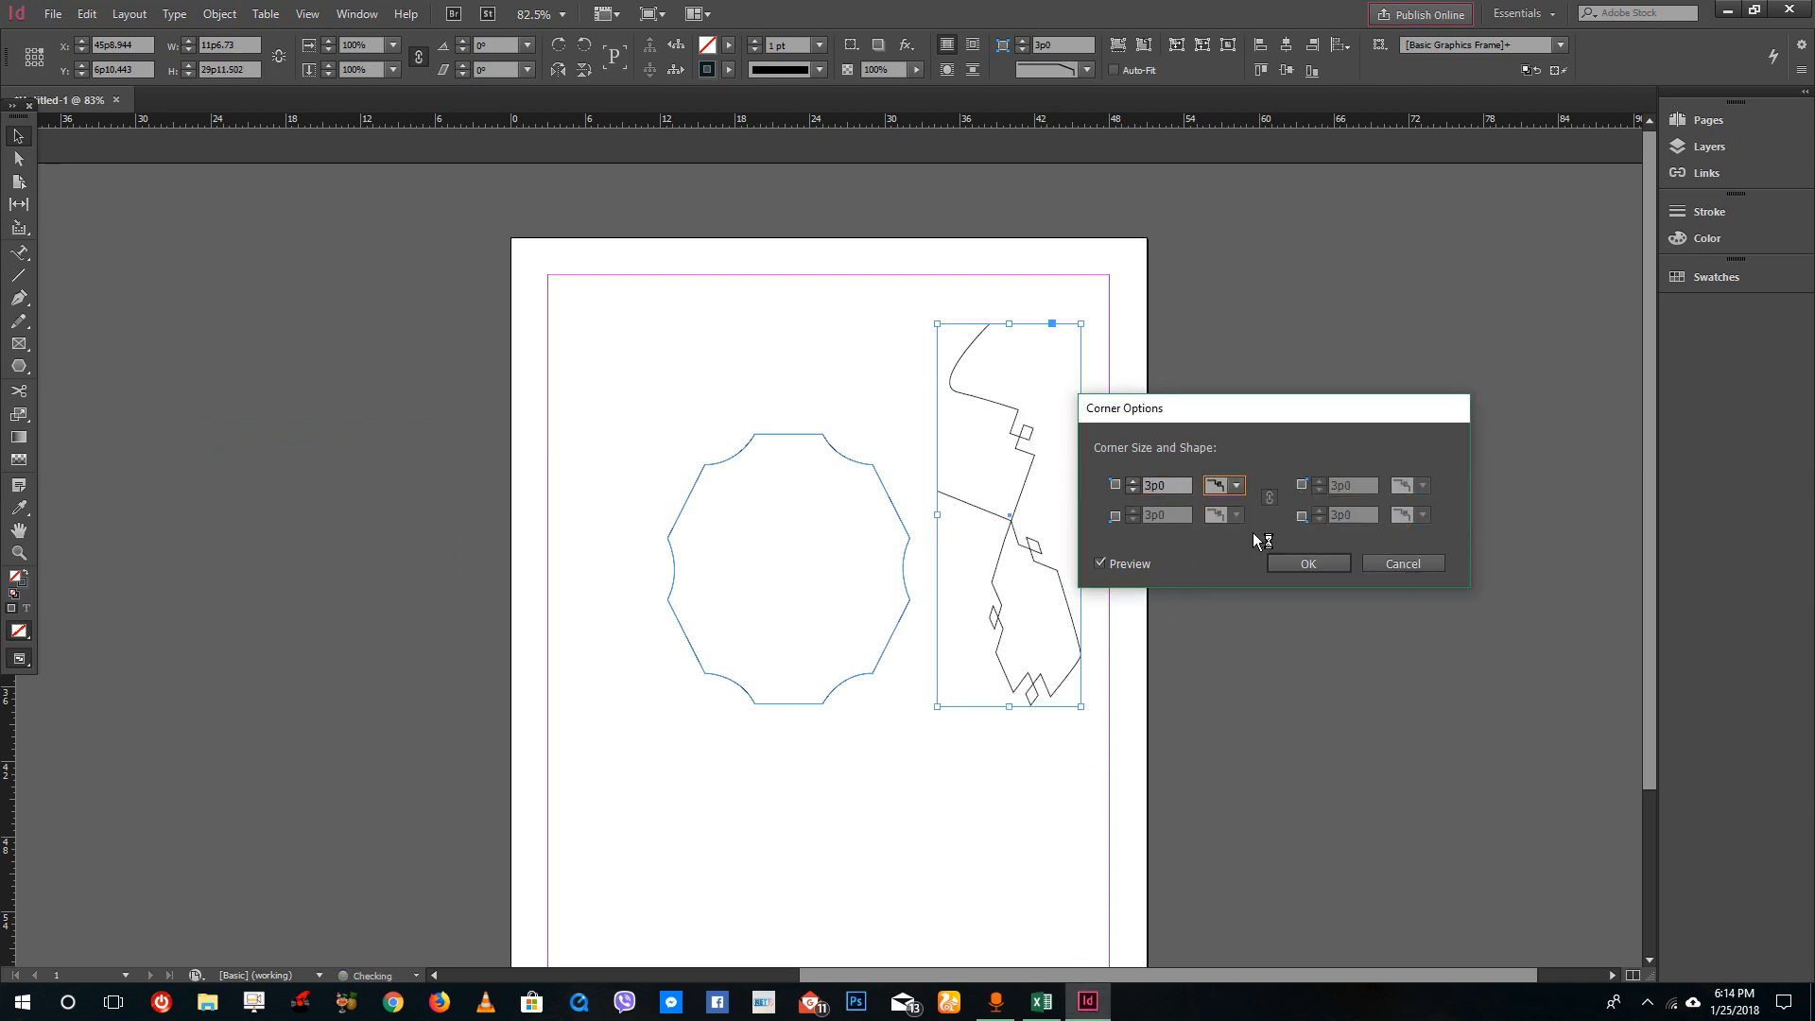
pyautogui.click(1309, 565)
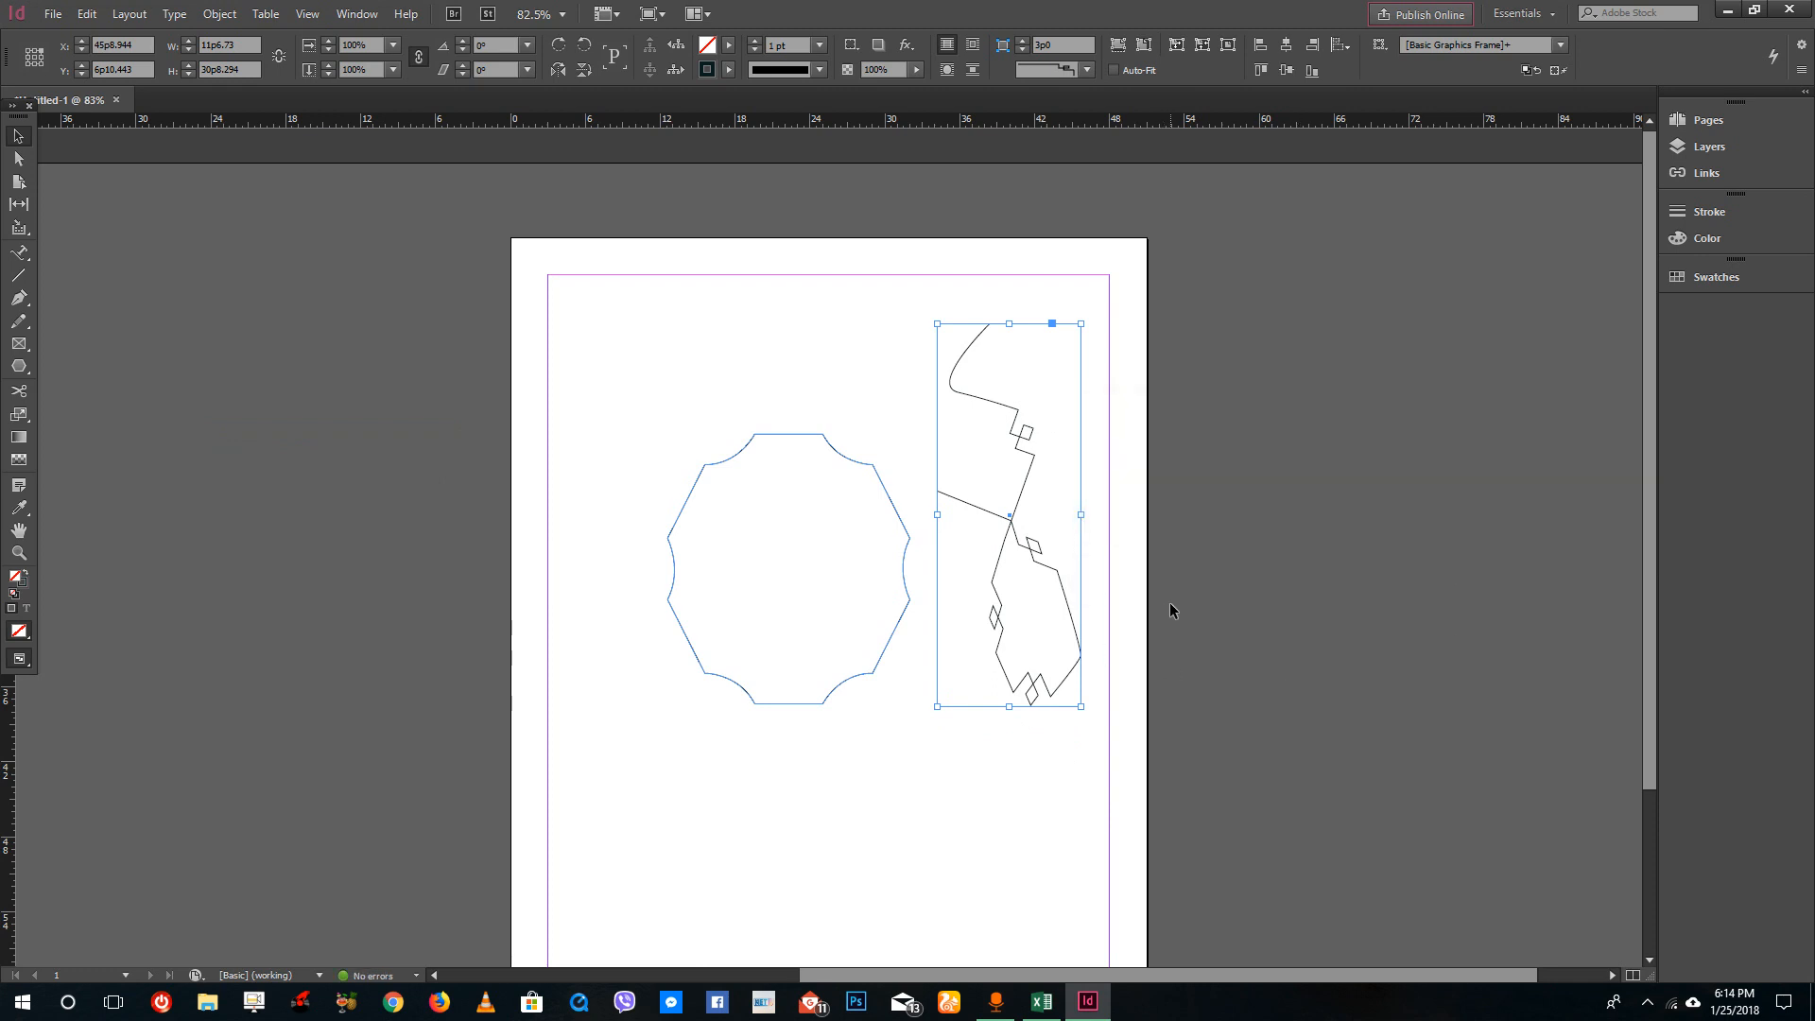